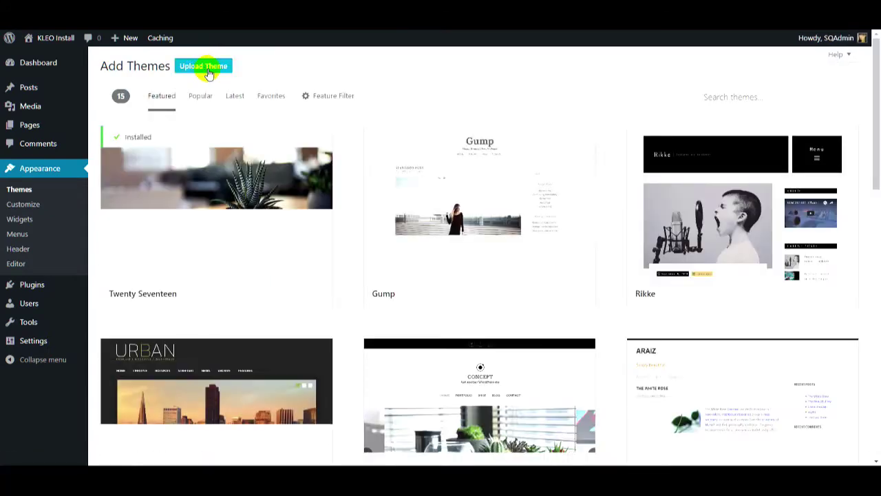
Install the KLEO theme by uploading kleo.zip from the Wordpress folder, and activate it.
left_click(209, 71)
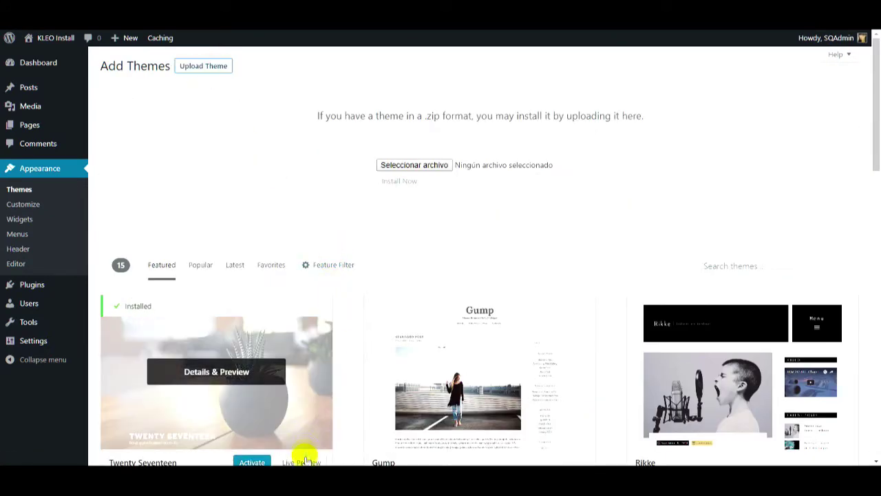
left_click(263, 475)
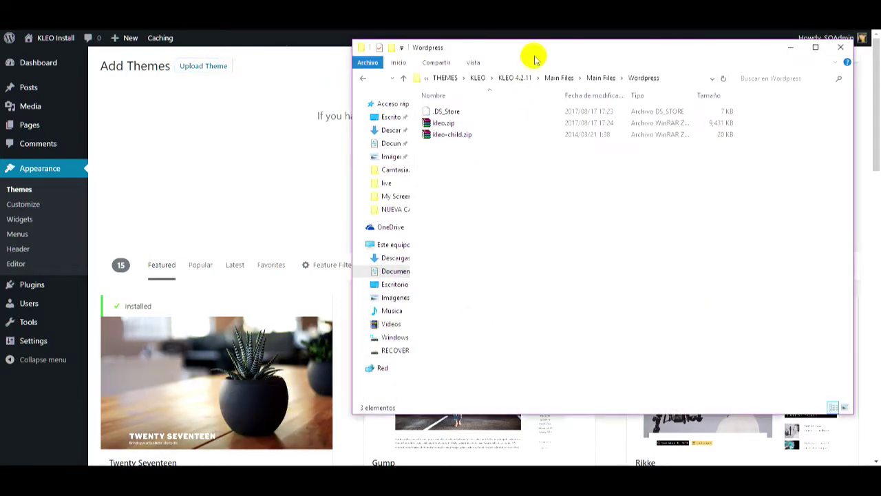
left_click_drag(534, 48, 687, 74)
left_click_drag(598, 153, 434, 165)
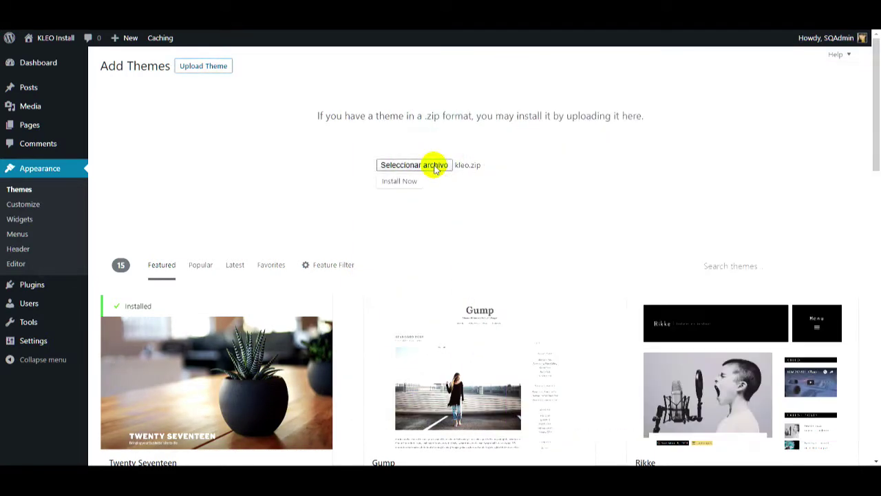
left_click(402, 189)
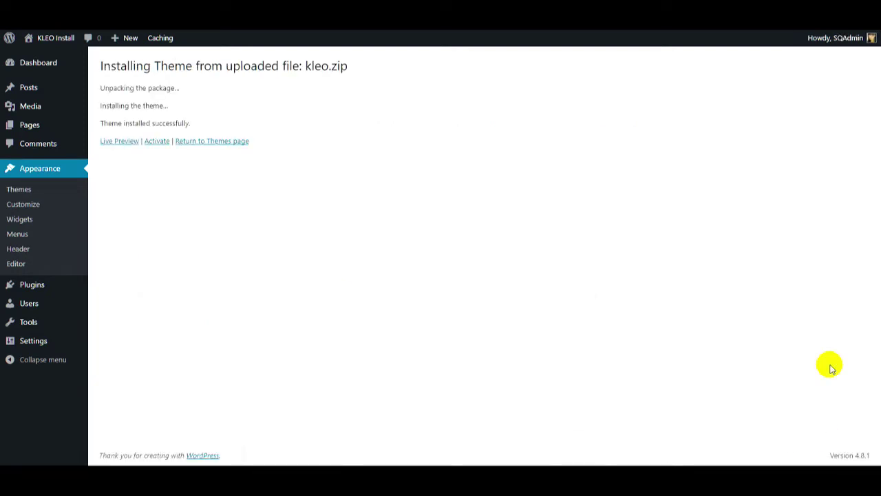
left_click(156, 141)
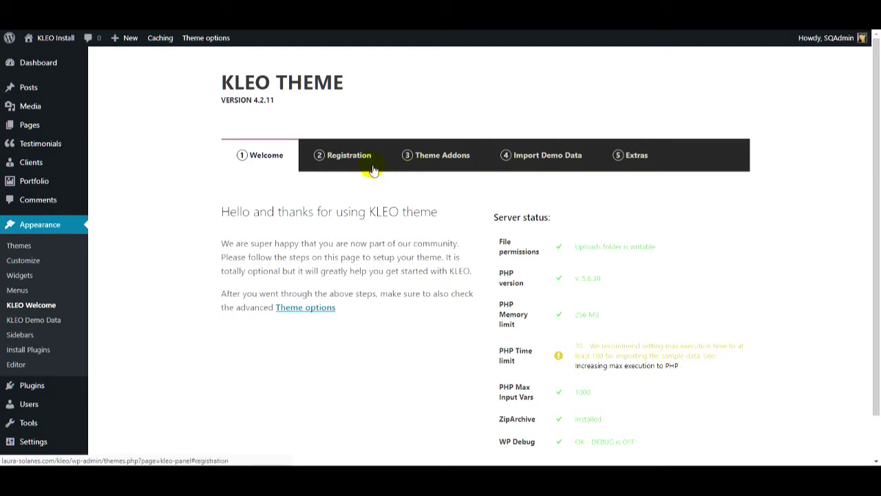
Install the KLEO child theme from the Theme Addons and activate it.
left_click(426, 174)
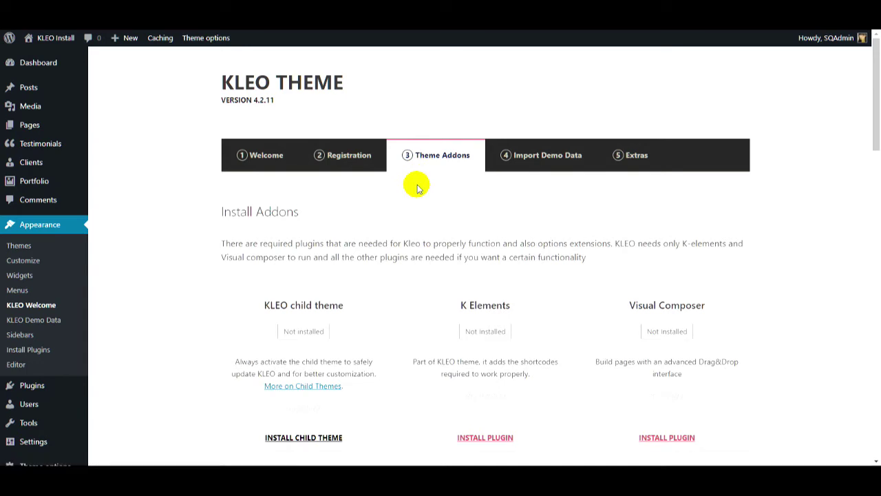
scroll(421, 179, "down", 2)
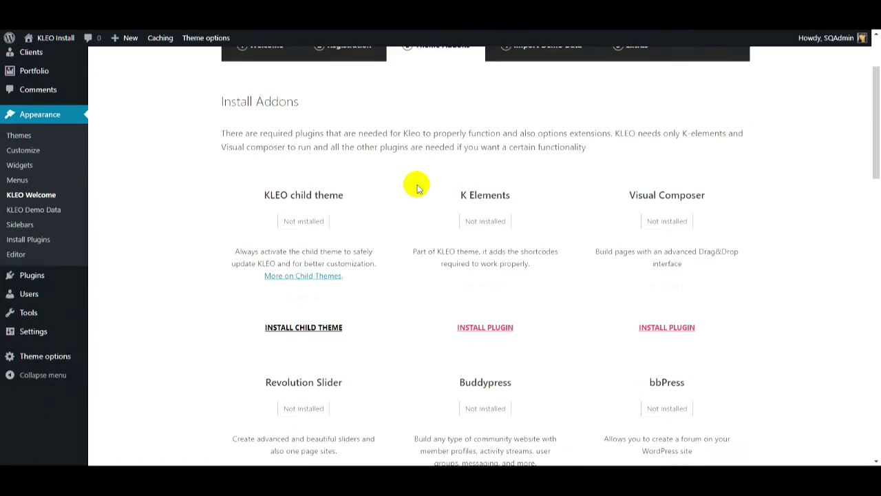
left_click(299, 328)
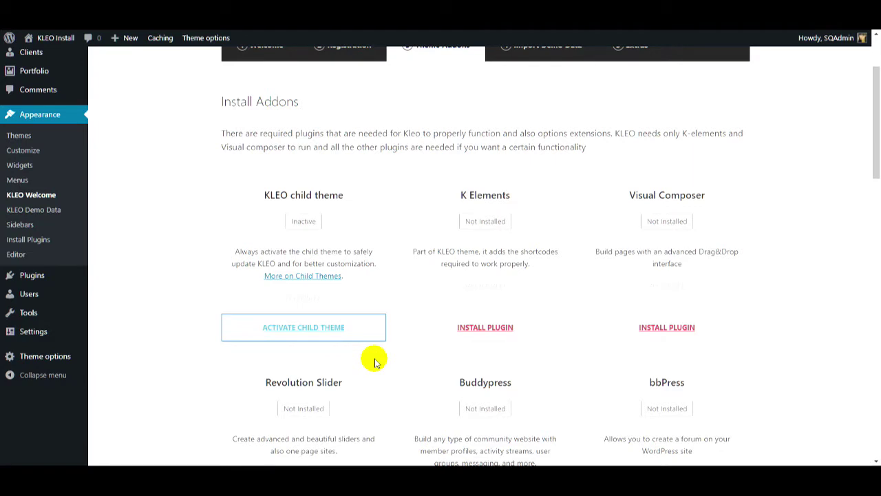
left_click(332, 330)
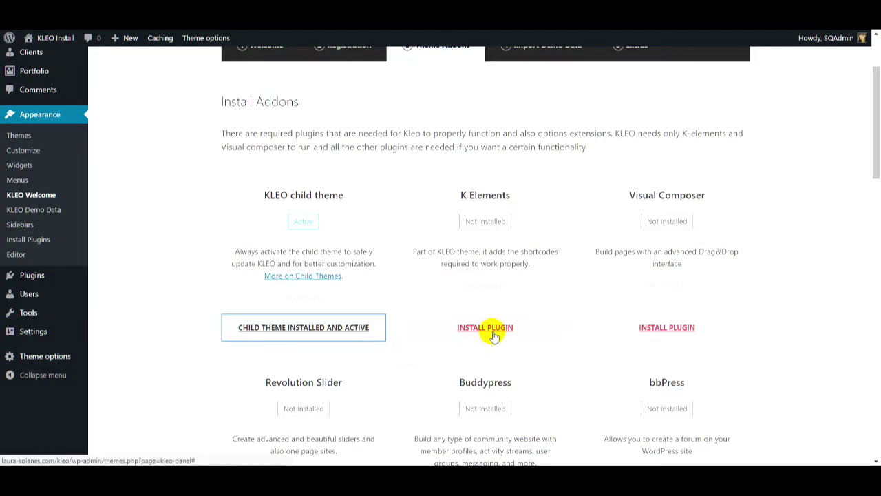
Review the plugins offered as theme addons and the demo sites available for import.
scroll(737, 275, "down", 3)
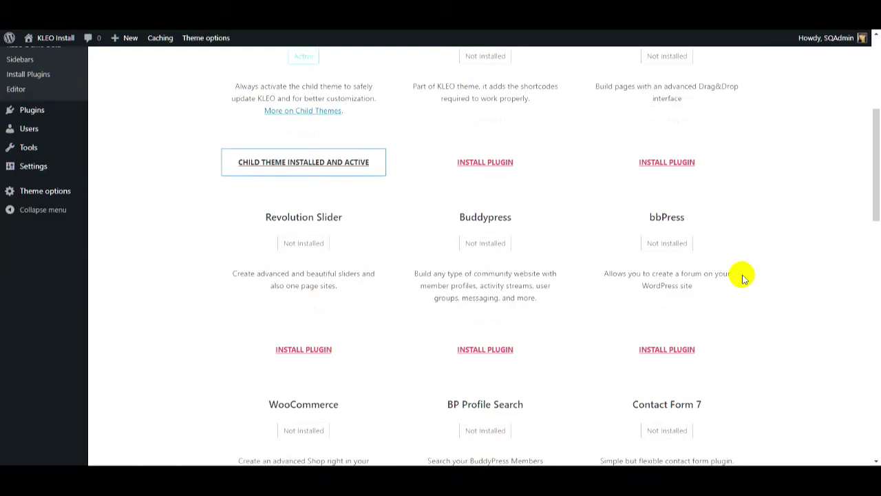
scroll(301, 323, "down", 3)
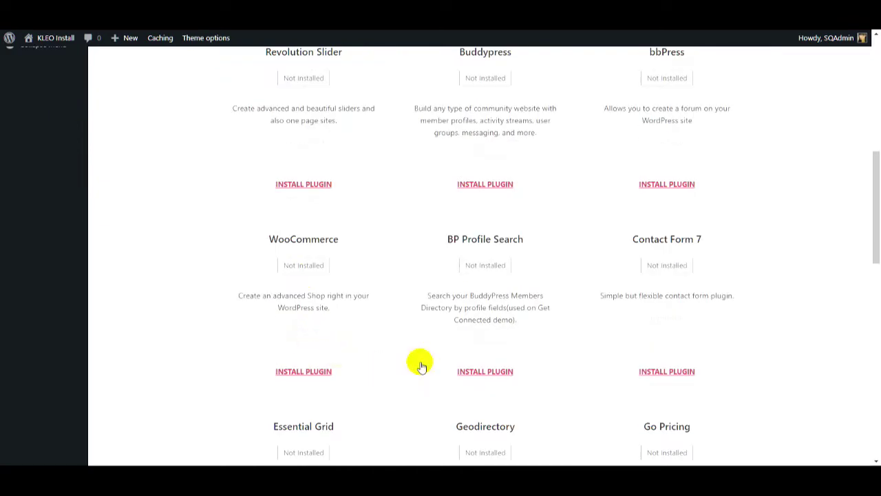
scroll(685, 303, "down", 2)
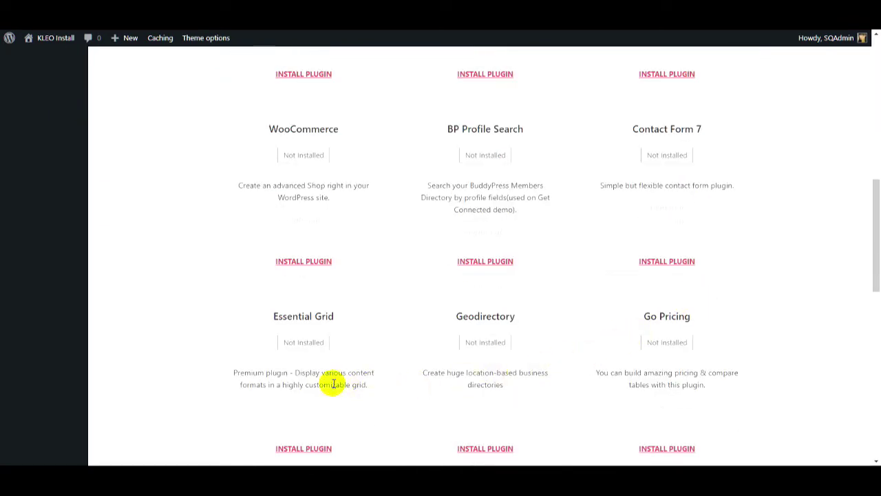
scroll(395, 324, "up", 5)
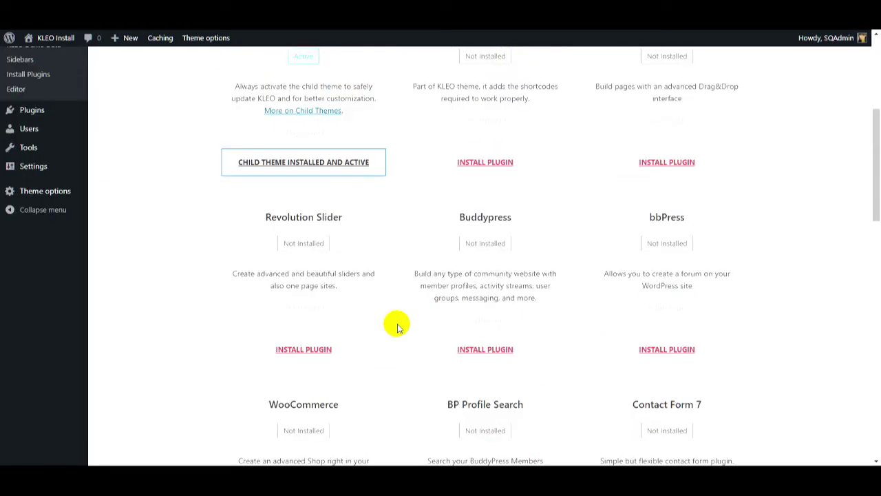
scroll(397, 327, "up", 4)
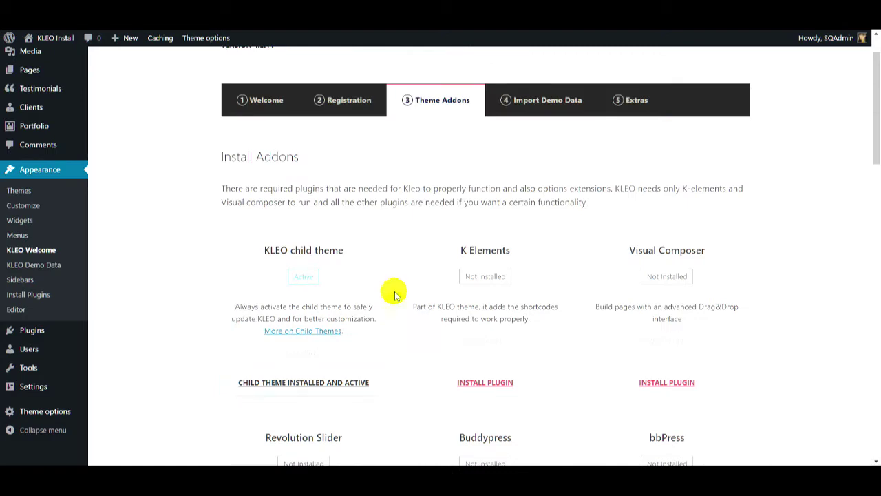
left_click(507, 116)
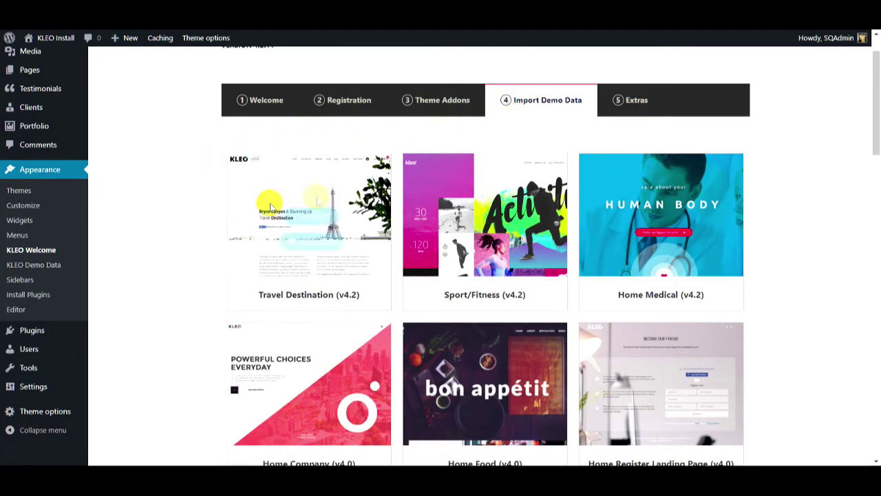
mouse_move(740, 169)
scroll(757, 176, "down", 8)
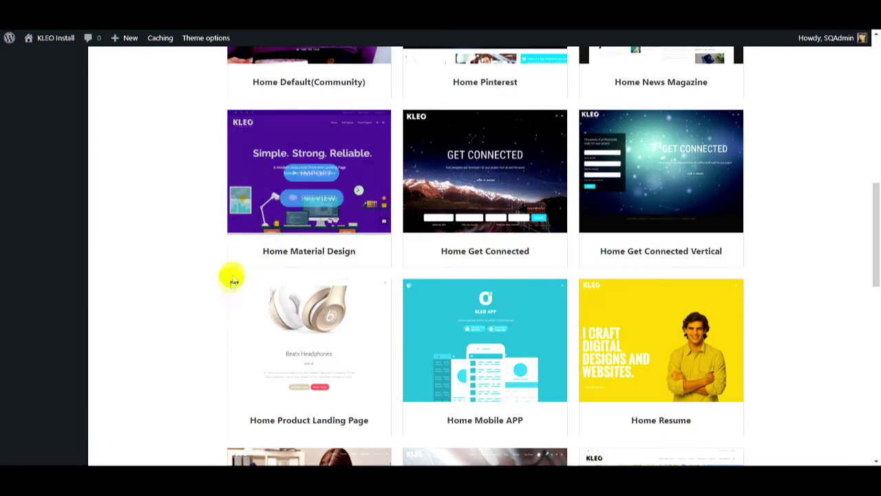
mouse_move(480, 303)
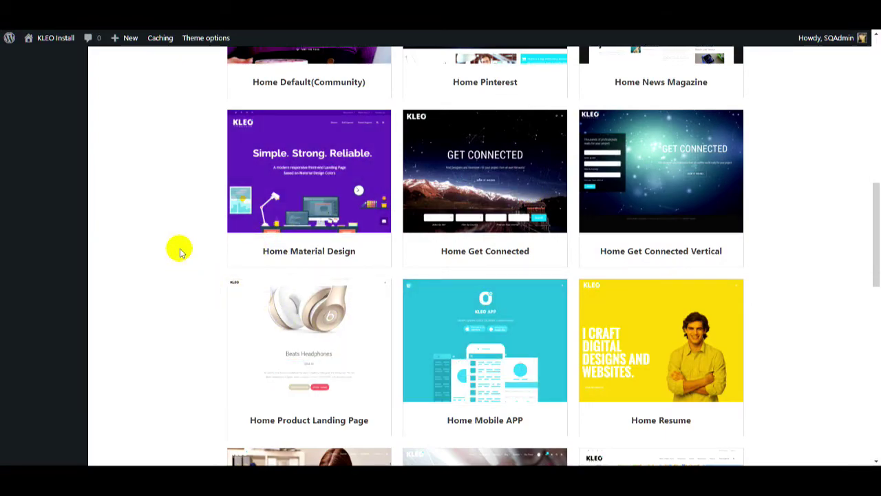
scroll(179, 249, "up", 5)
scroll(179, 252, "up", 8)
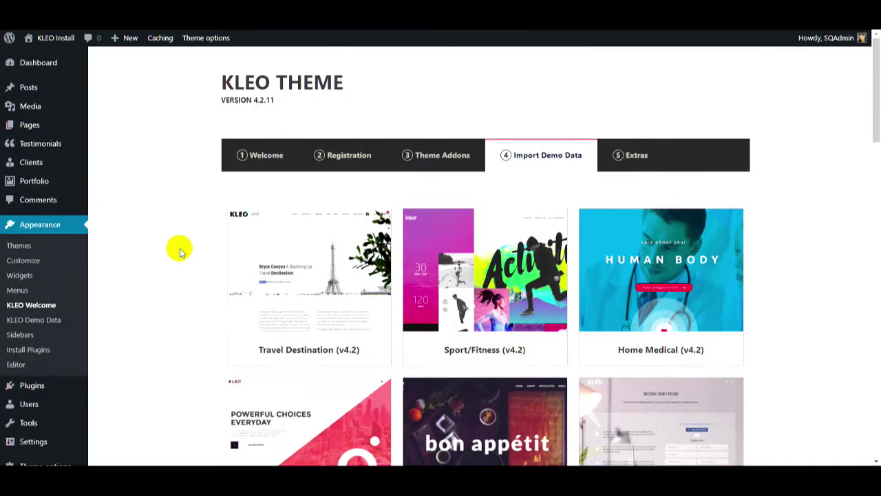
Open the list of required plugins and select K Elements, Revolution Slider and Visual Composer.
left_click(42, 355)
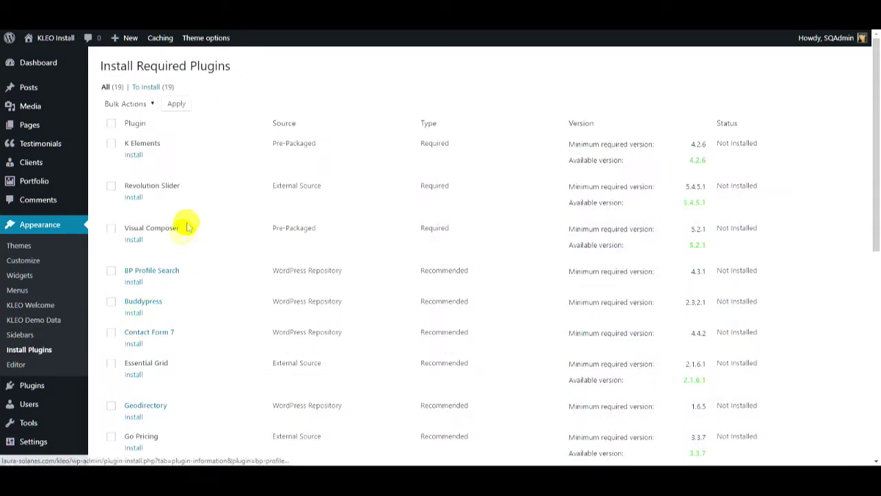
scroll(250, 283, "down", 6)
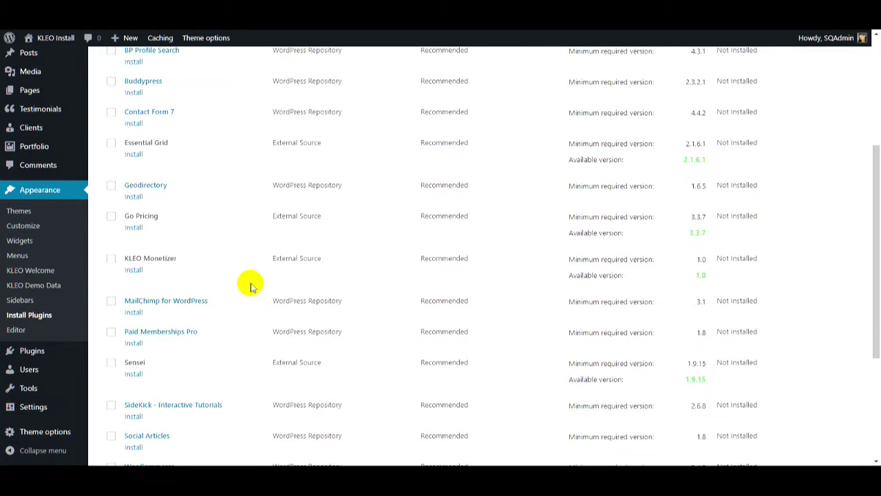
scroll(230, 299, "up", 7)
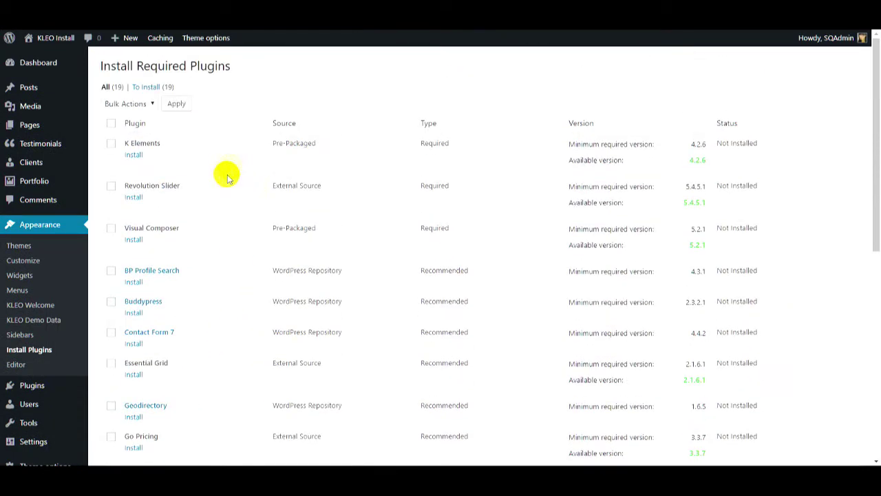
left_click(111, 143)
left_click(111, 186)
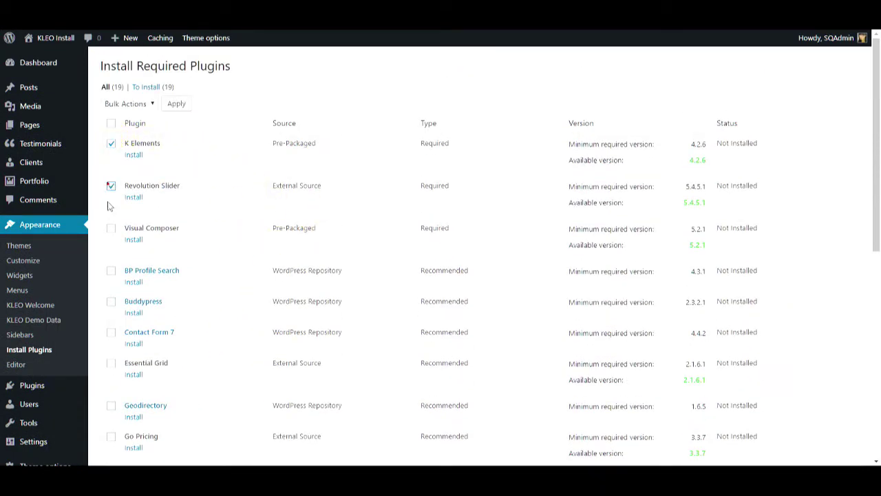
left_click(111, 229)
Add BP Profile Search, Buddypress, Contact Form 7, KLEO Monetizer, bbPress and rtMedia to the plugin selection.
scroll(159, 234, "down", 1)
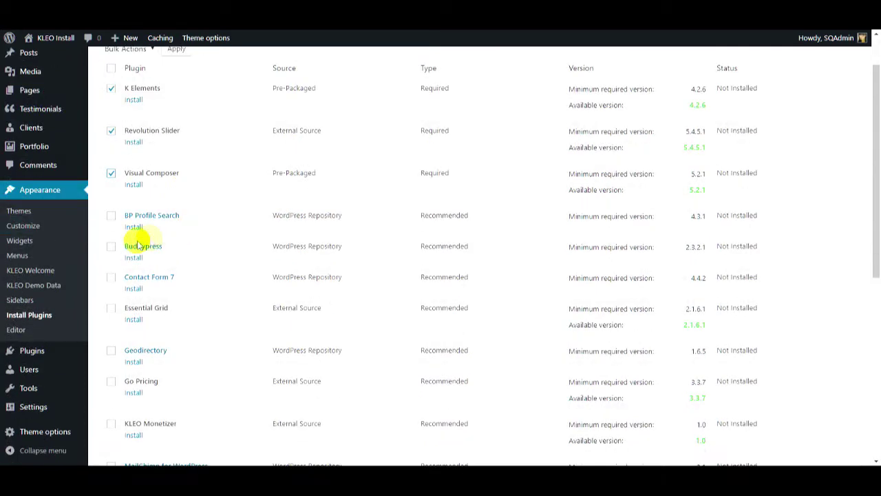
left_click(110, 247)
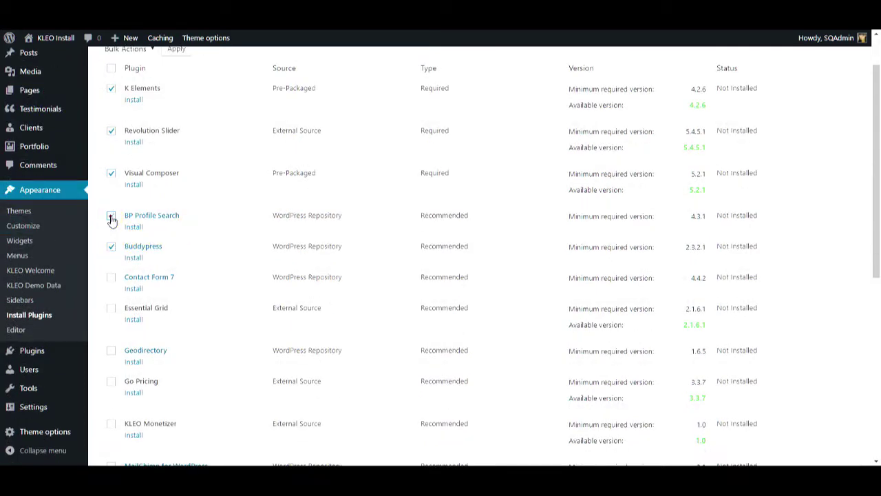
left_click(111, 217)
left_click(111, 278)
scroll(110, 269, "down", 1)
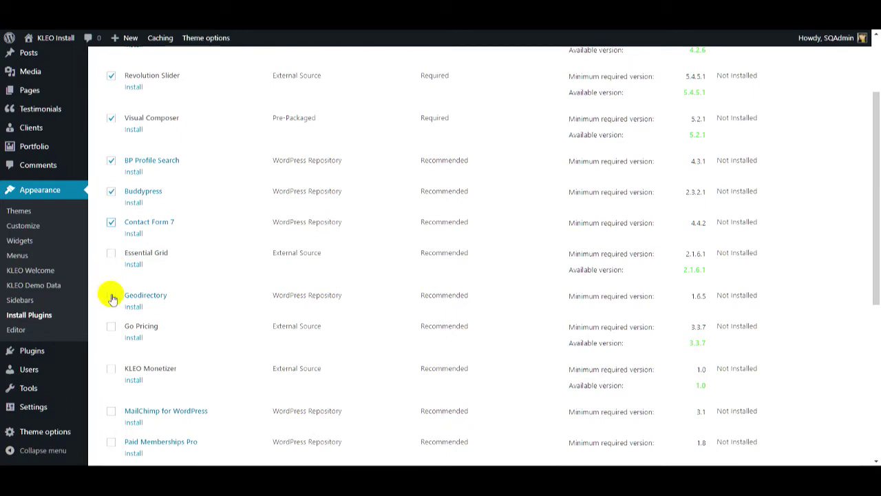
scroll(112, 329, "down", 1)
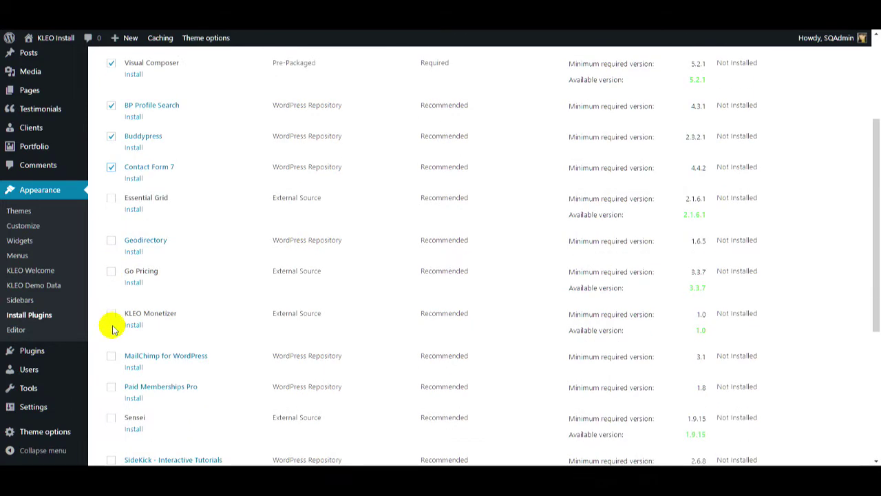
scroll(124, 303, "down", 2)
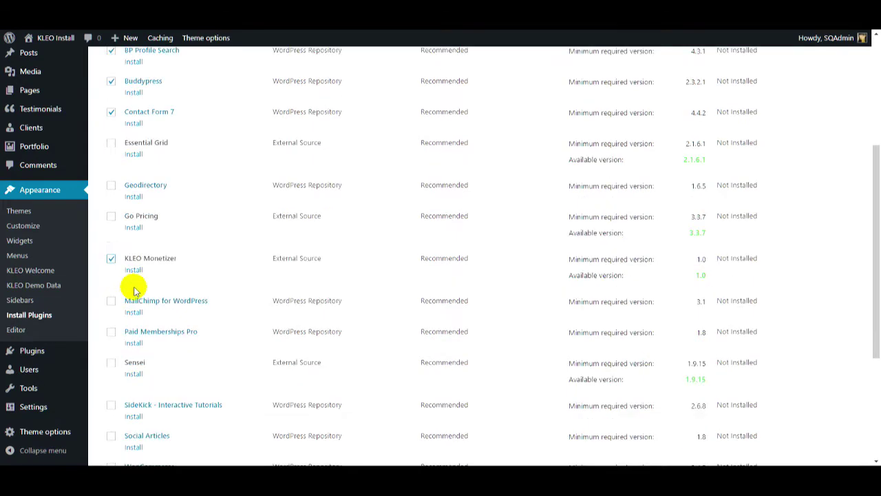
scroll(115, 337, "down", 1)
scroll(115, 337, "down", 1)
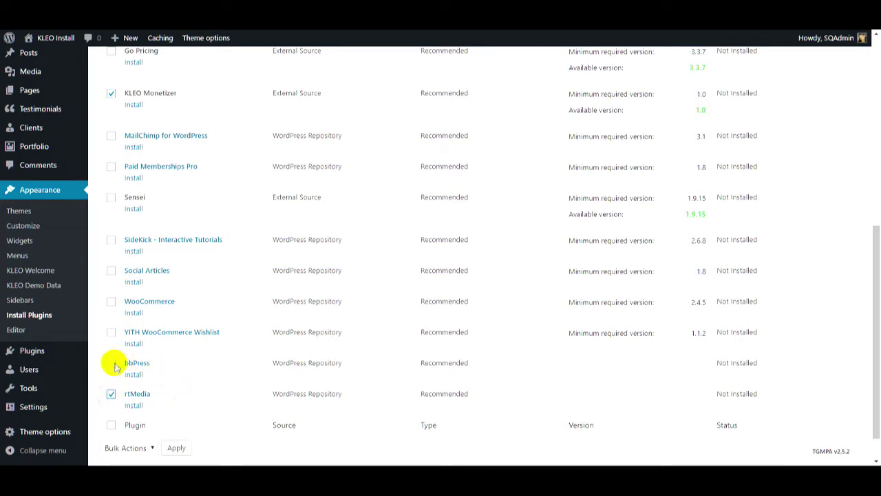
Try to install all selected plugins at once with the Install bulk action.
left_click(126, 448)
left_click(138, 412)
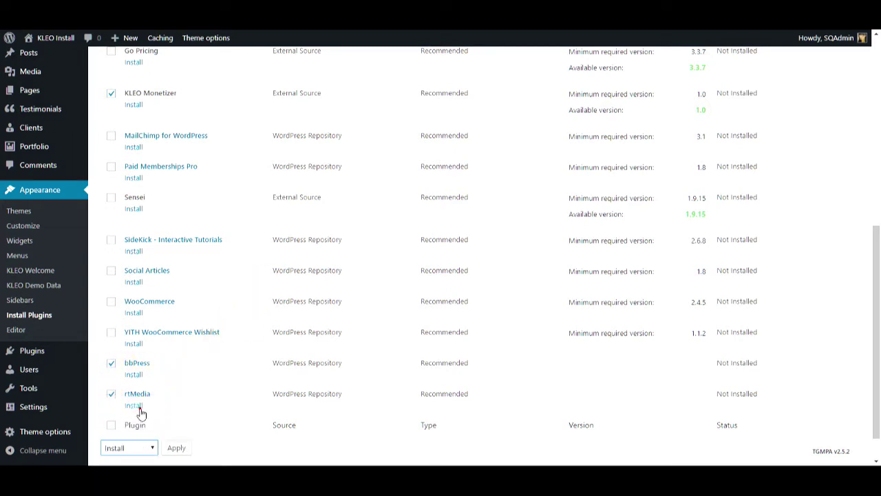
left_click(176, 449)
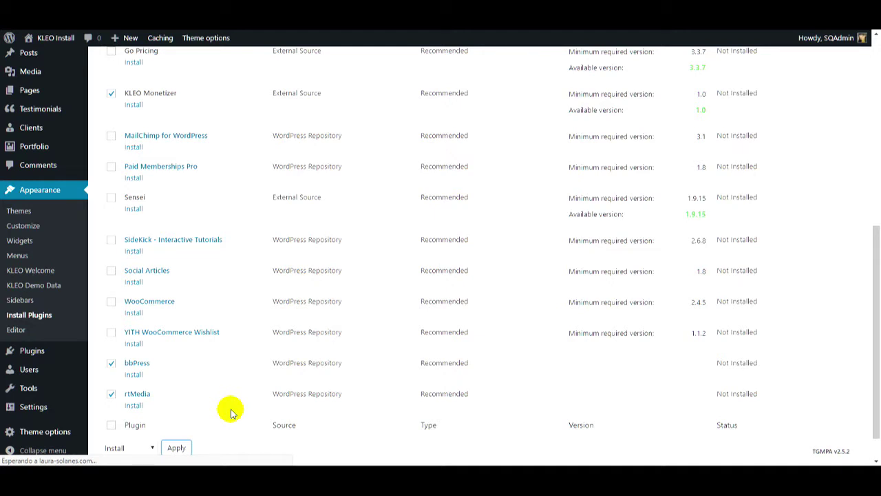
Install the K Elements and Visual Composer plugins individually from the KLEO theme addons page.
scroll(820, 416, "down", 3)
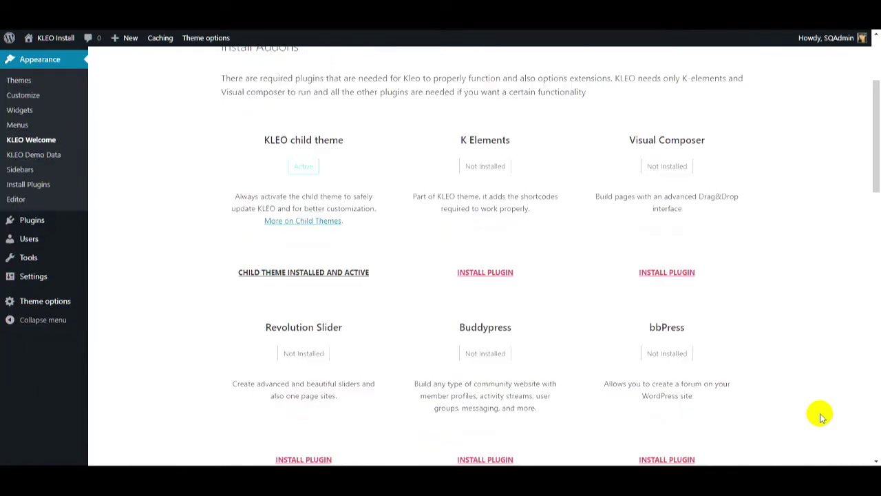
left_click(482, 276)
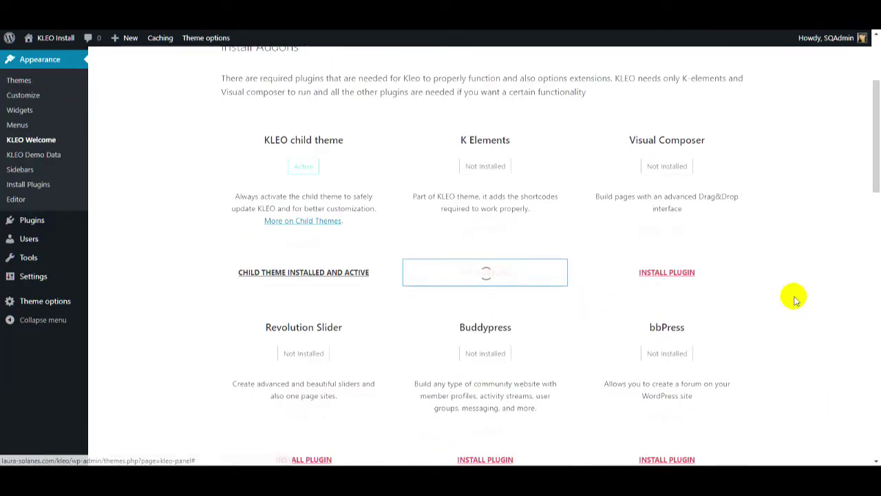
scroll(796, 297, "down", 1)
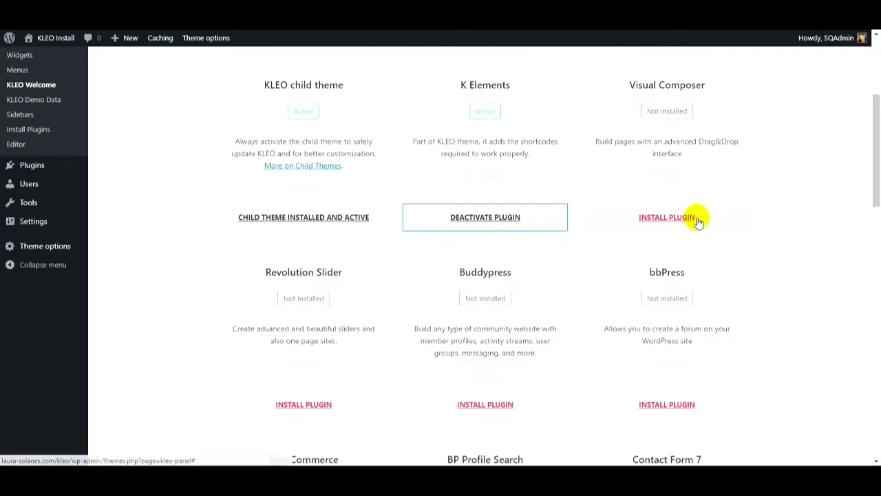
left_click(698, 220)
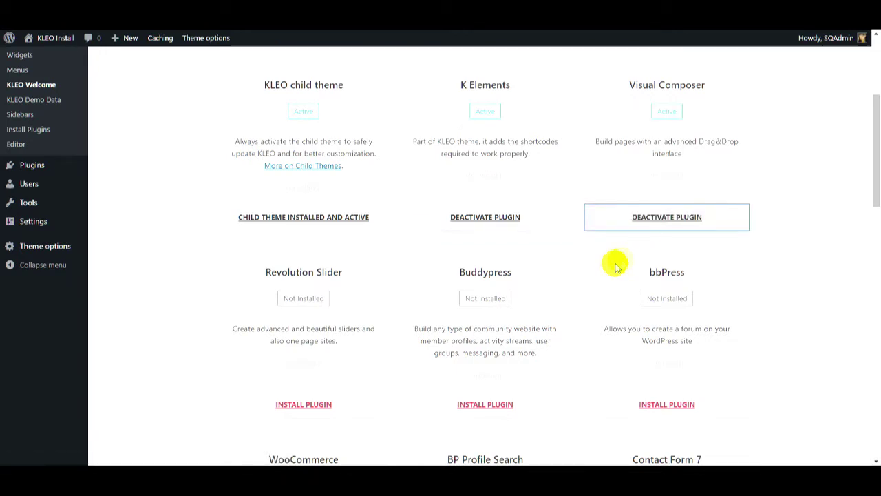
Install the Revolution Slider addon, dismissing the error alerts and retrying the installation.
left_click(330, 408)
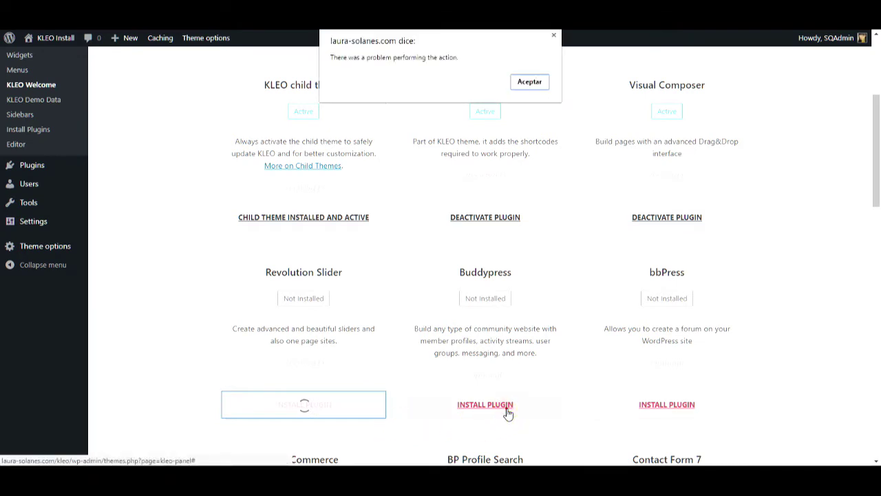
left_click(530, 83)
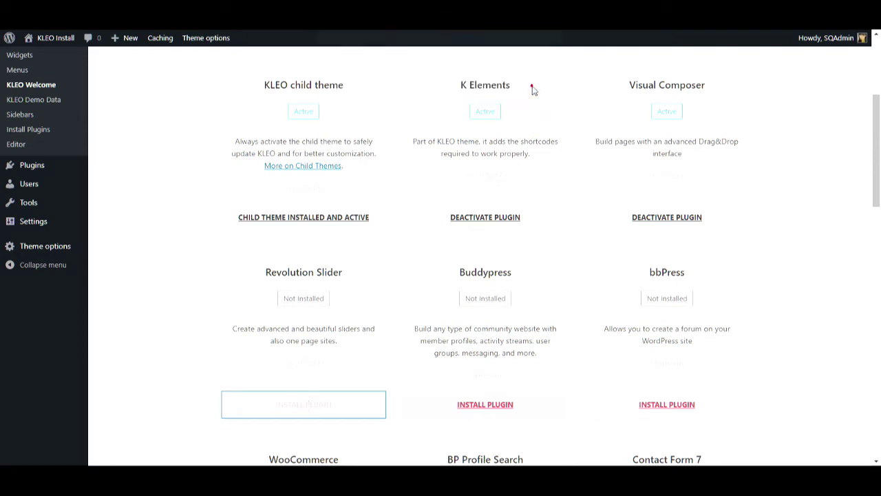
left_click(364, 405)
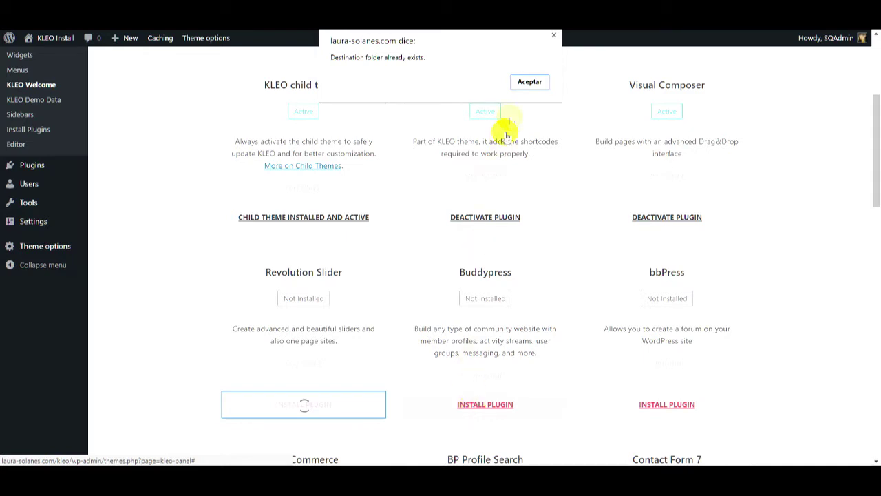
left_click(525, 81)
Install the Buddypress and bbPress addons, retrying bbPress after the error alert.
left_click(467, 407)
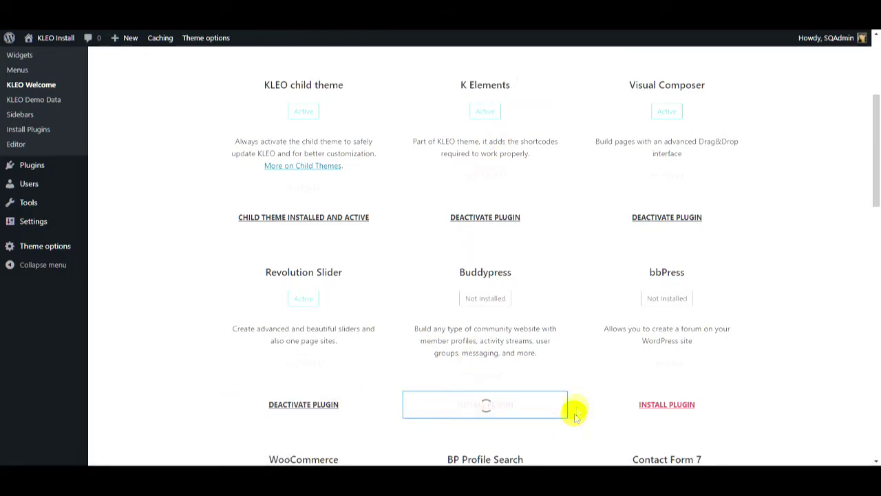
scroll(579, 406, "down", 3)
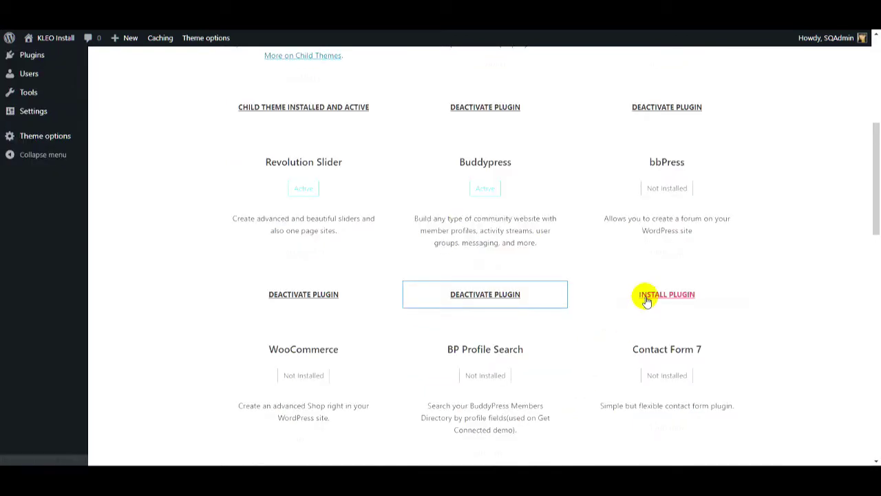
left_click(647, 296)
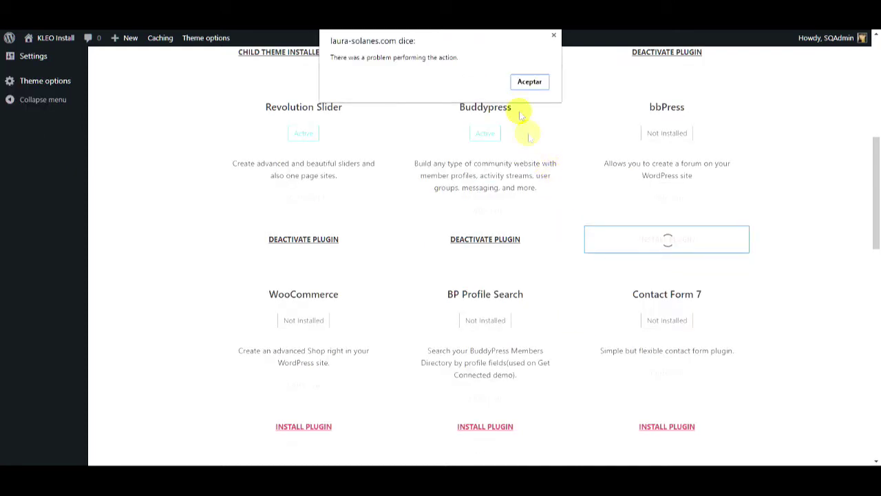
left_click(522, 79)
left_click(646, 242)
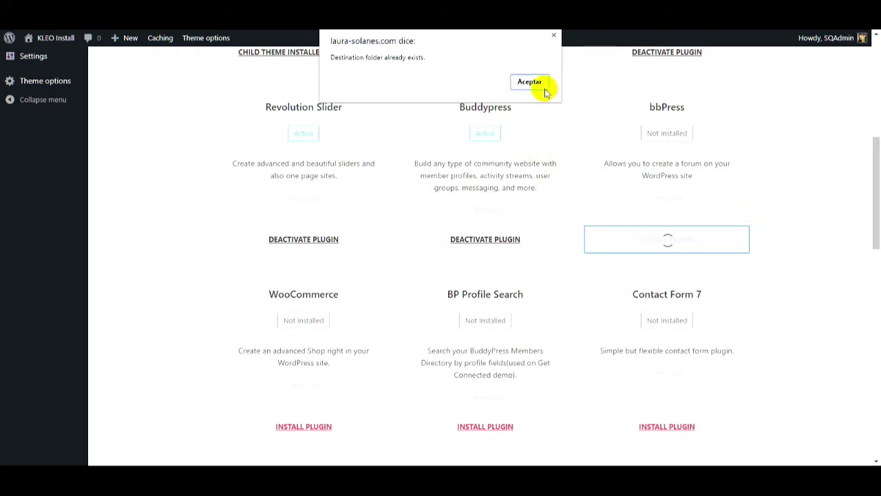
left_click(544, 86)
Install the Contact Form 7 and rtMedia addons.
scroll(767, 294, "down", 2)
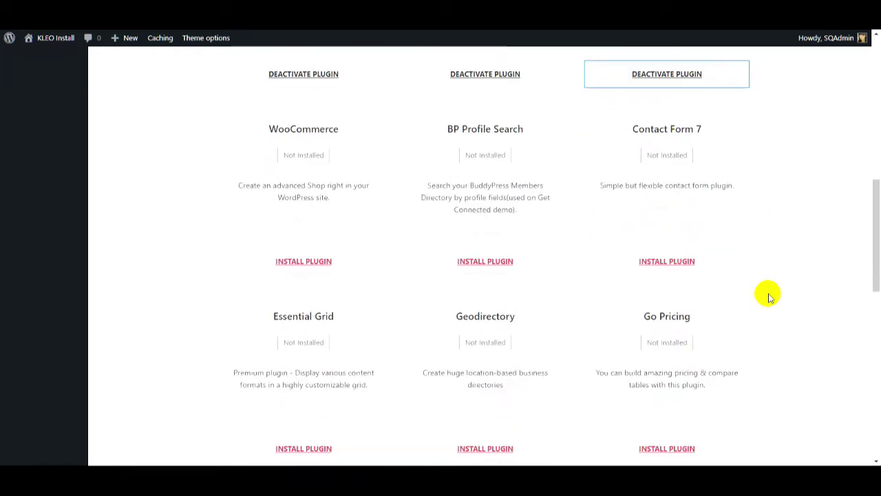
left_click(702, 263)
scroll(815, 215, "down", 1)
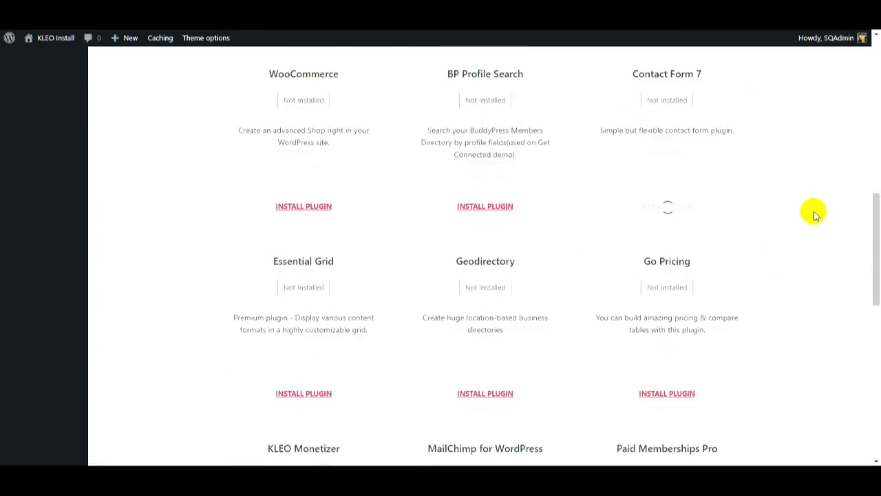
scroll(814, 215, "down", 1)
scroll(815, 215, "down", 5)
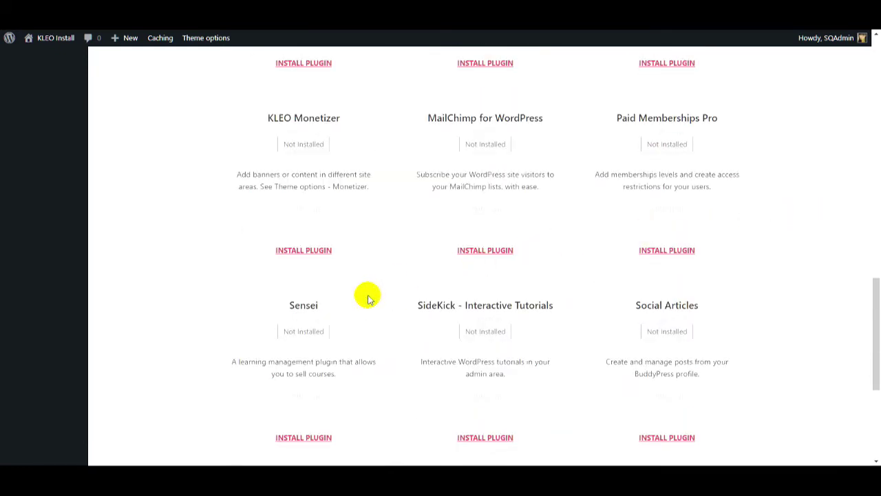
scroll(364, 298, "down", 4)
left_click(466, 406)
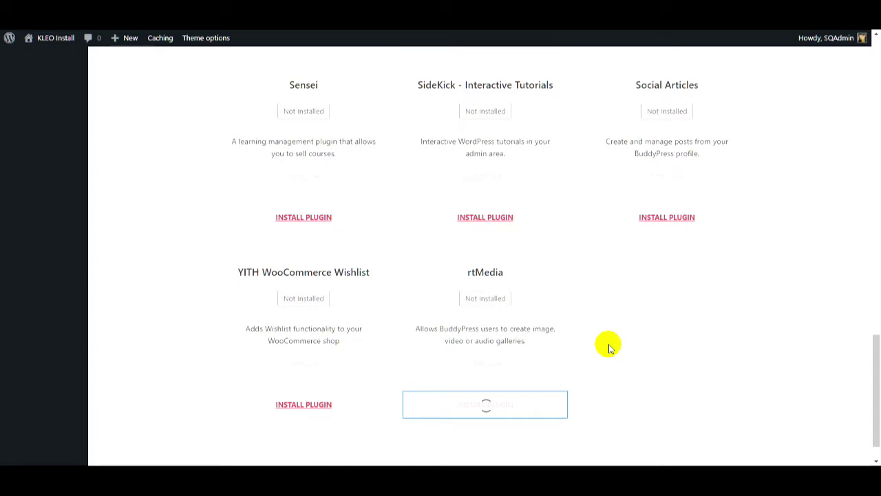
Import the Home Default(Community) demo with page, clients, widgets, Revolution Slider and required plugin activation all enabled.
scroll(826, 296, "up", 4)
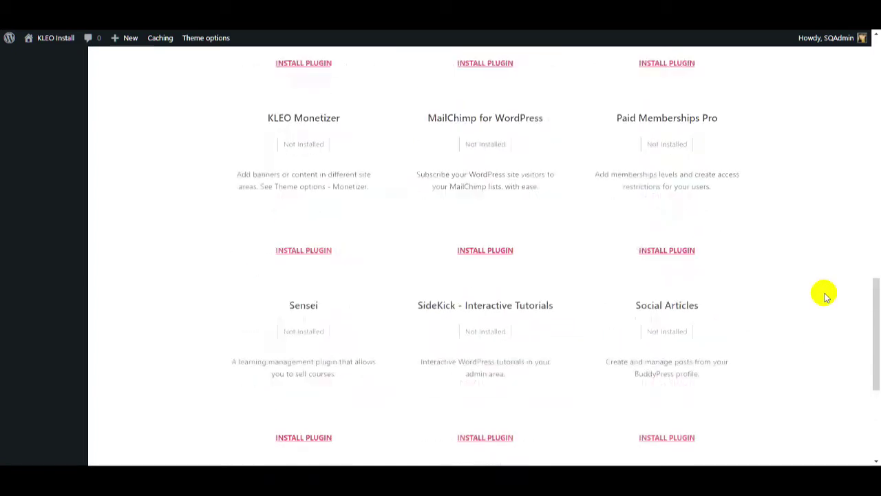
scroll(826, 296, "up", 15)
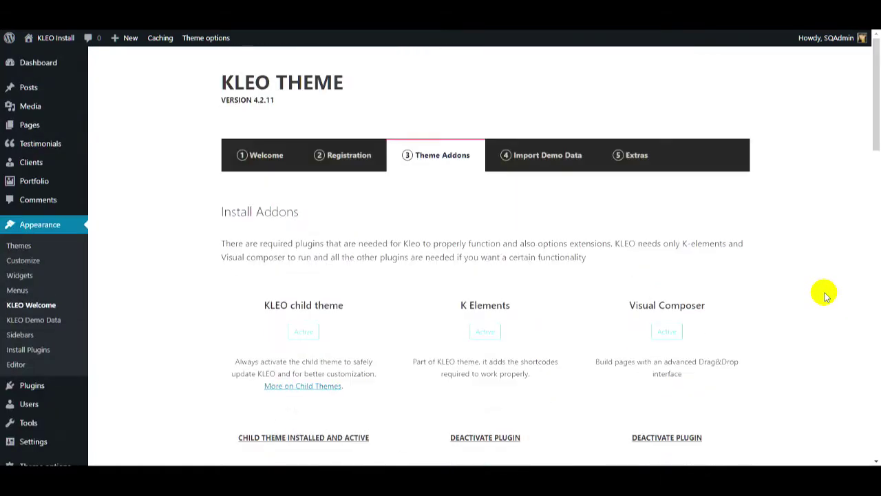
left_click(544, 168)
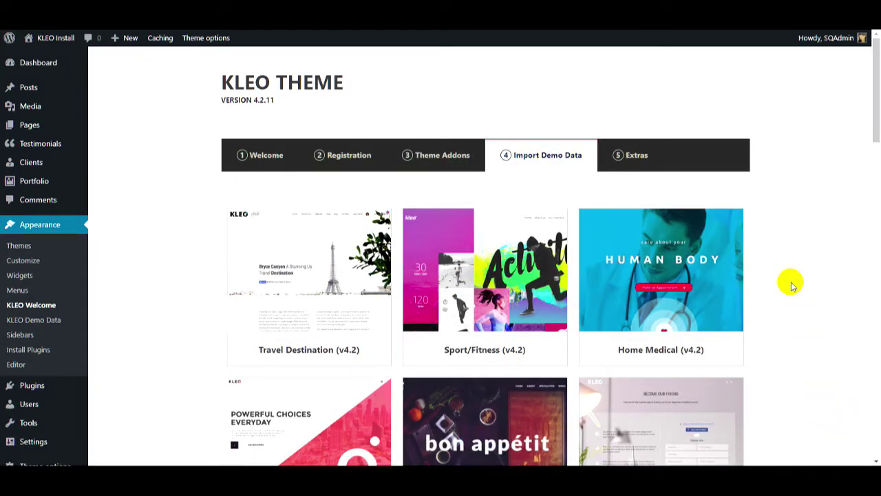
scroll(792, 286, "down", 5)
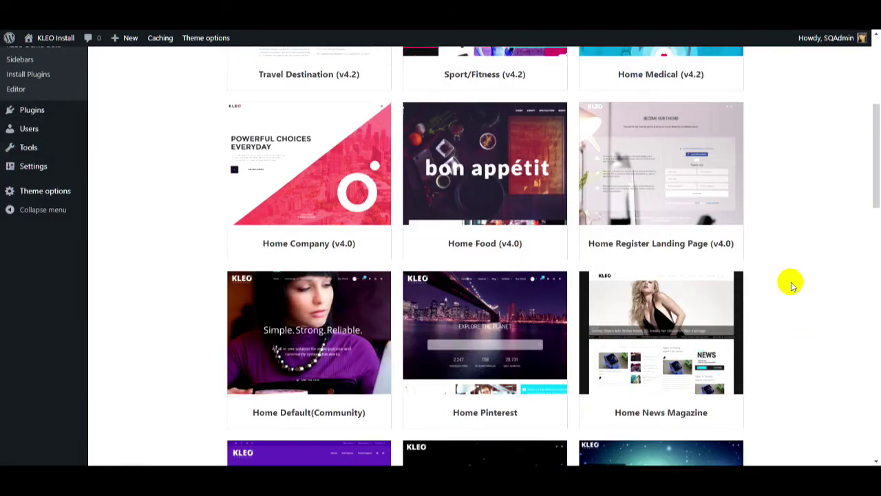
mouse_move(324, 341)
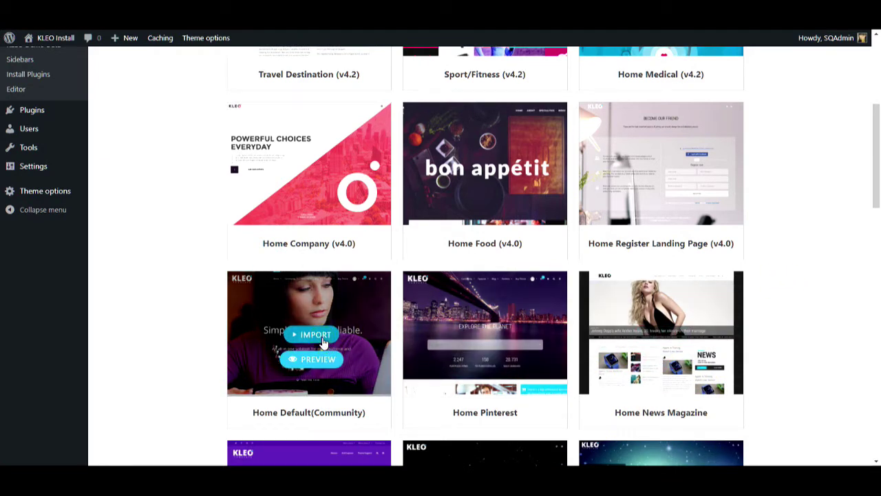
left_click(323, 337)
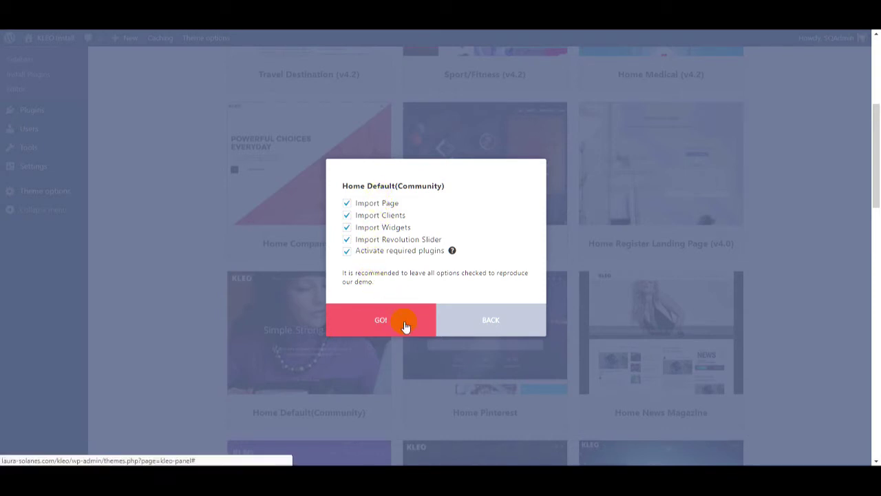
left_click(404, 321)
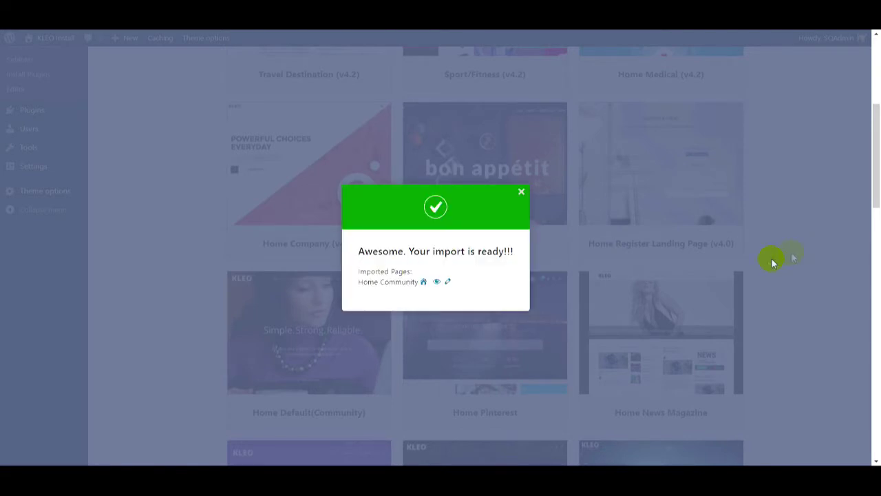
left_click(521, 191)
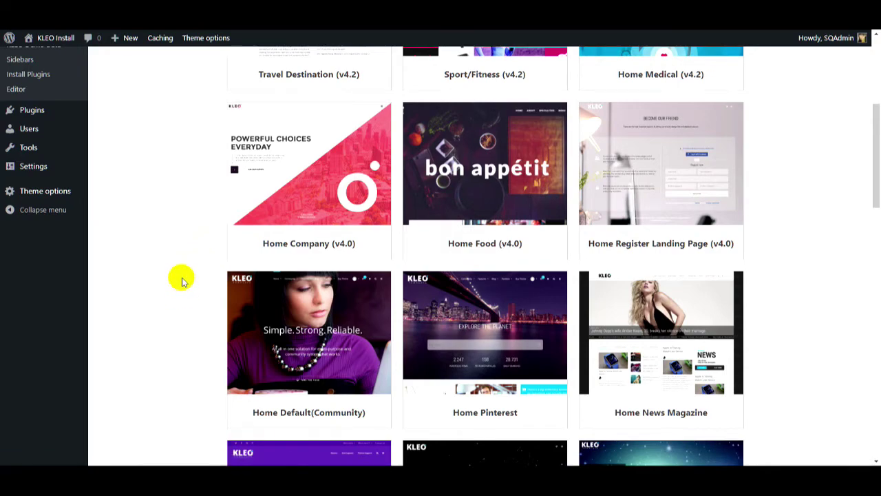
Set the site's front page to the static page Home Community in the reading settings and save the changes.
scroll(180, 279, "up", 5)
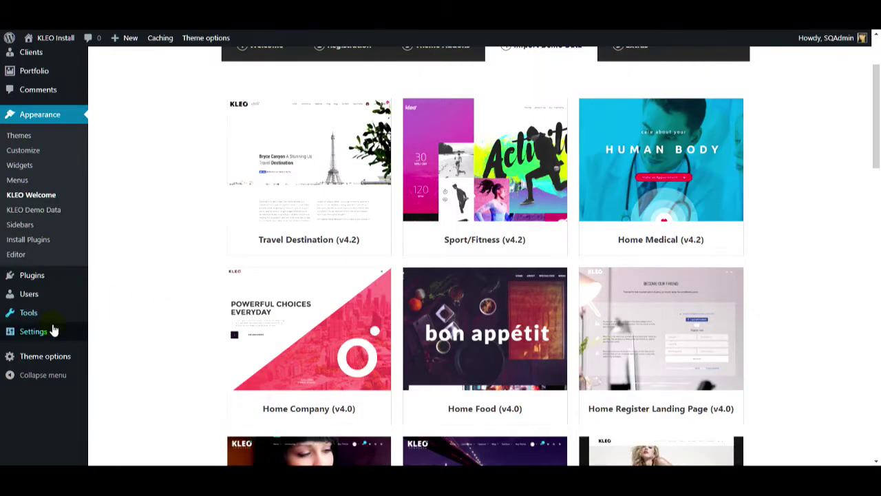
mouse_move(54, 331)
left_click(115, 364)
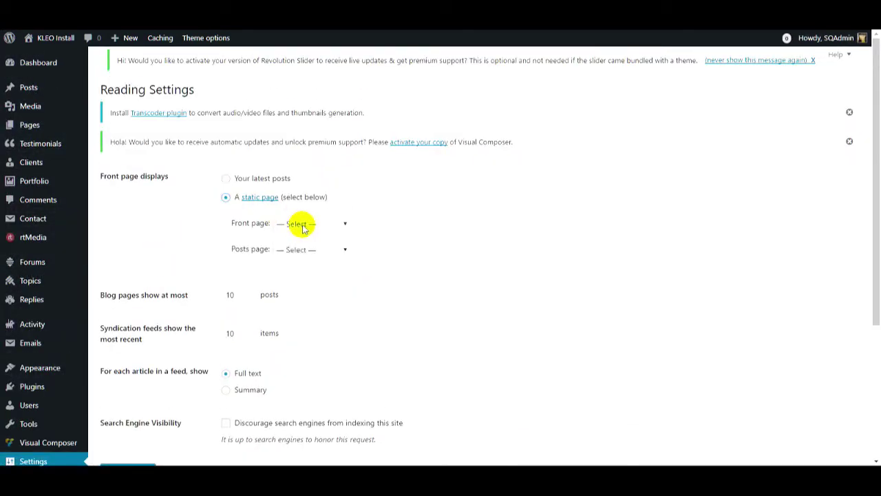
left_click(322, 223)
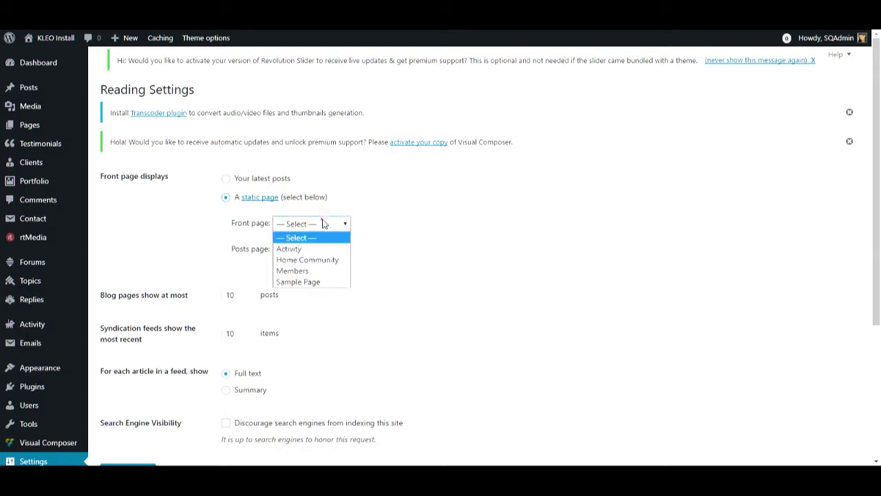
left_click(334, 262)
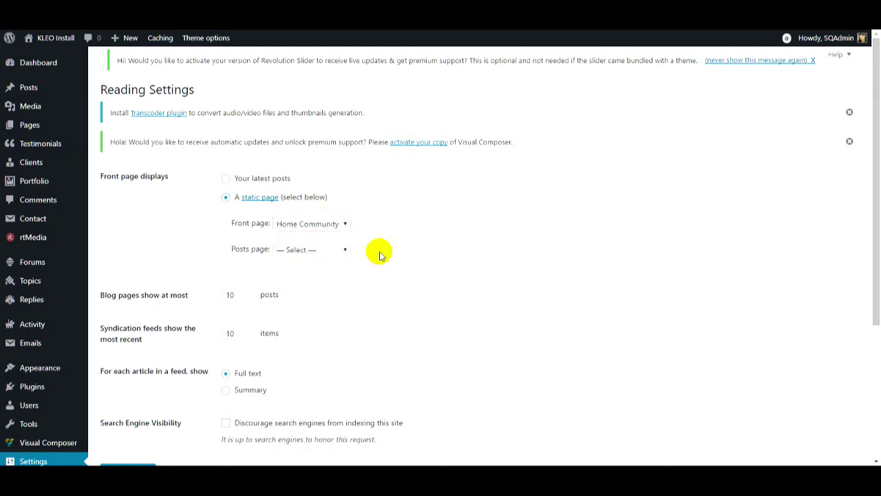
scroll(379, 255, "down", 3)
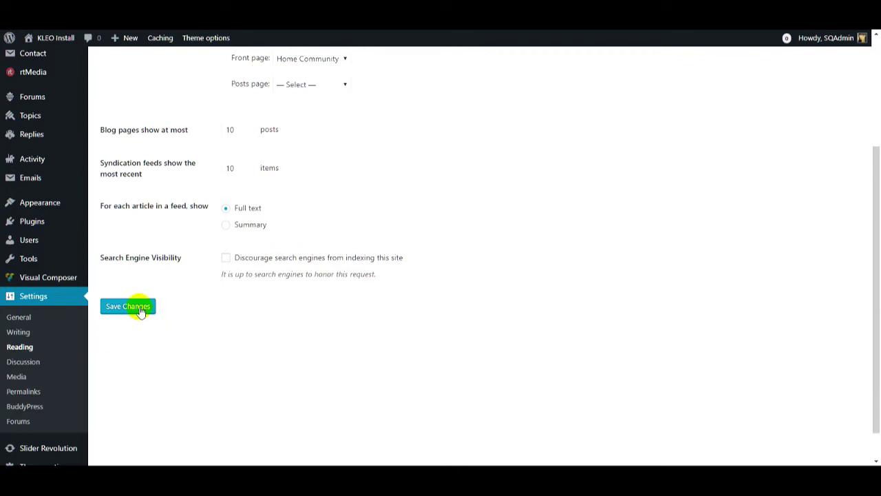
scroll(414, 267, "up", 1)
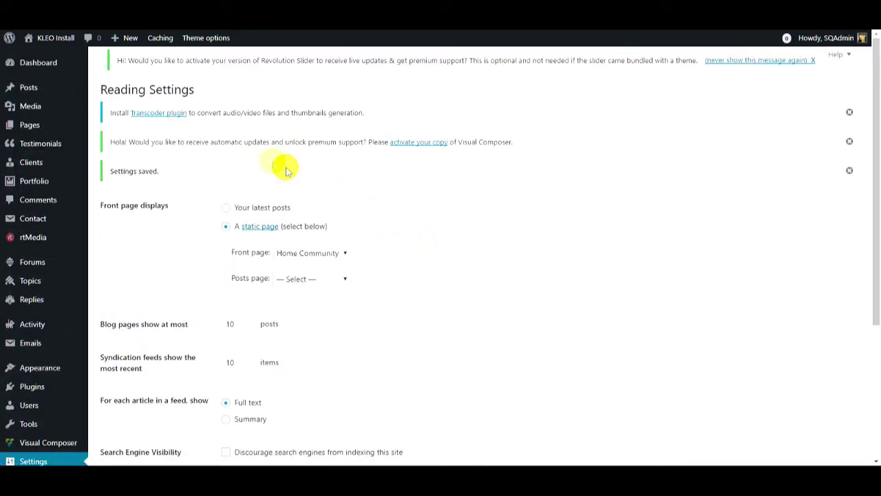
Open the live site in a new browser tab and review the imported community homepage from the slider downward.
mouse_move(70, 41)
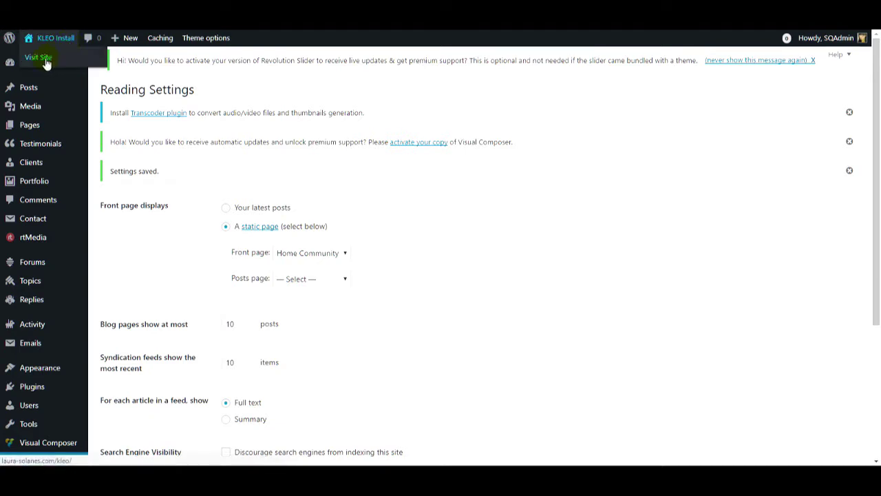
right_click(45, 59)
left_click(54, 65)
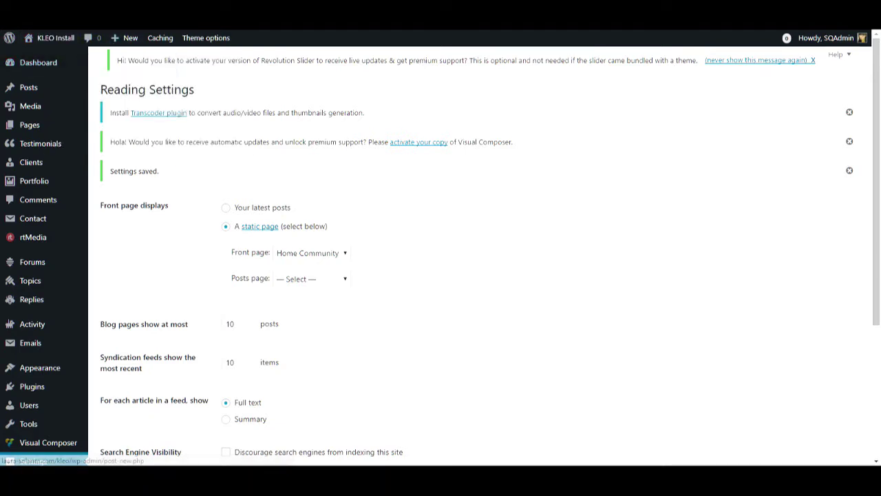
left_click(172, 17)
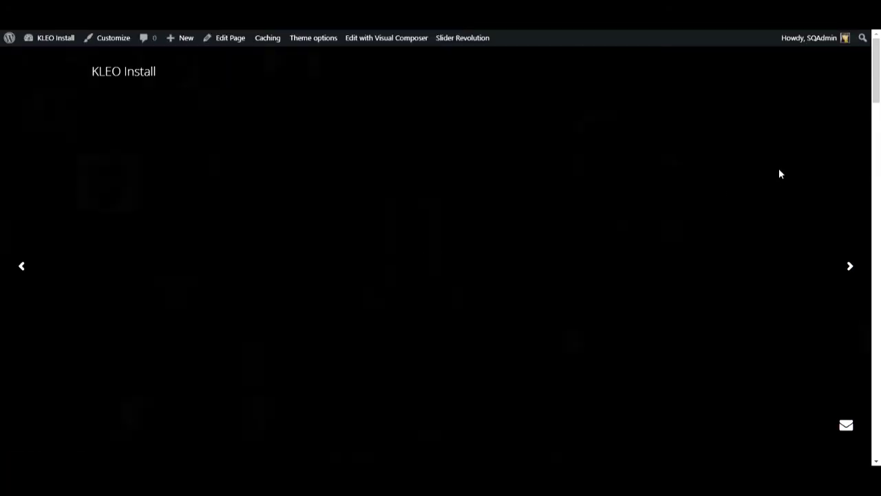
scroll(780, 175, "down", 3)
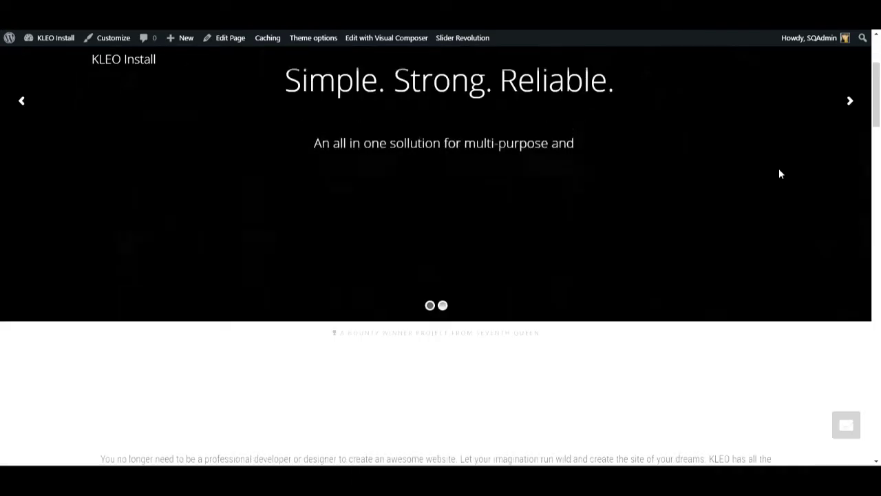
scroll(780, 174, "down", 8)
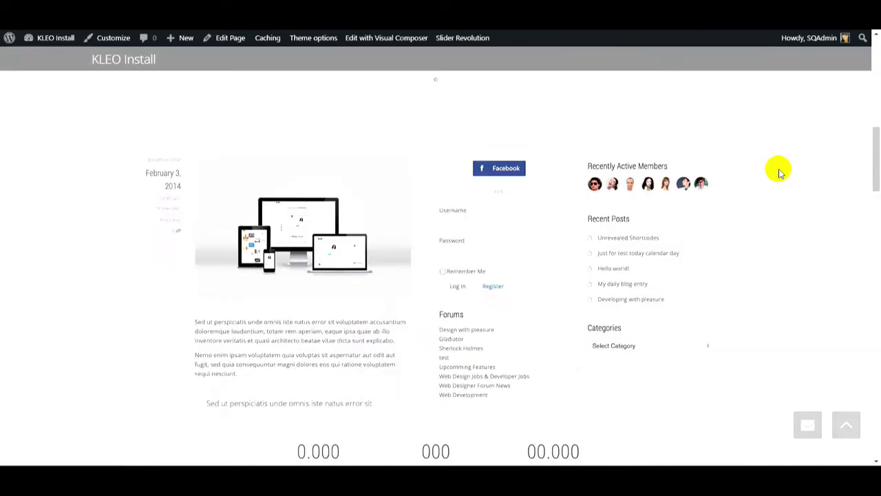
scroll(780, 174, "down", 6)
scroll(780, 174, "down", 4)
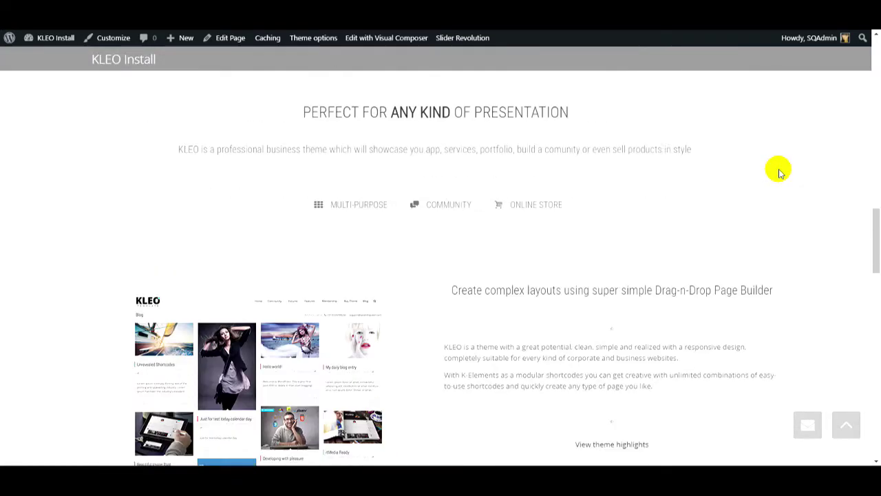
Review the rest of the community homepage down to the footer widgets and return to the start of the page.
scroll(780, 174, "down", 10)
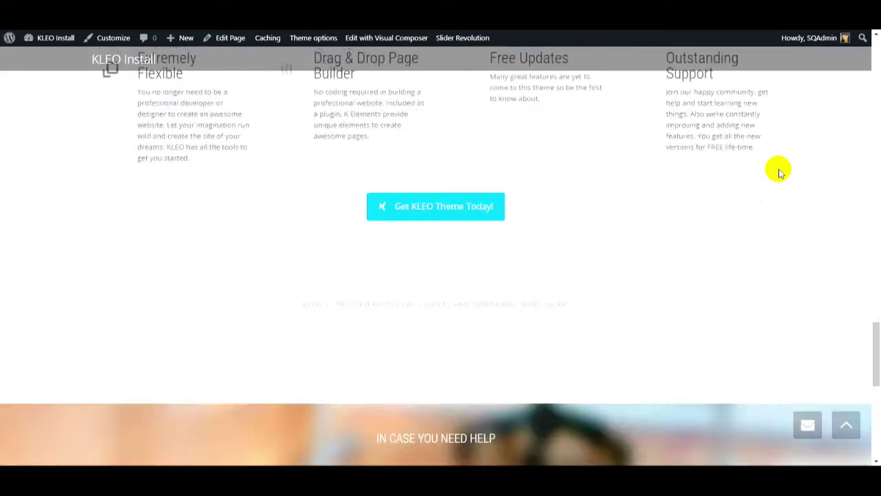
scroll(780, 172, "down", 7)
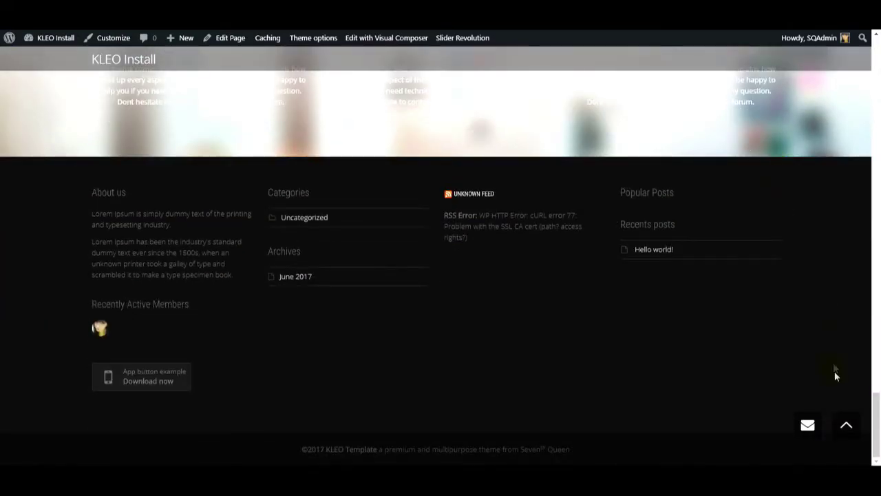
left_click(846, 422)
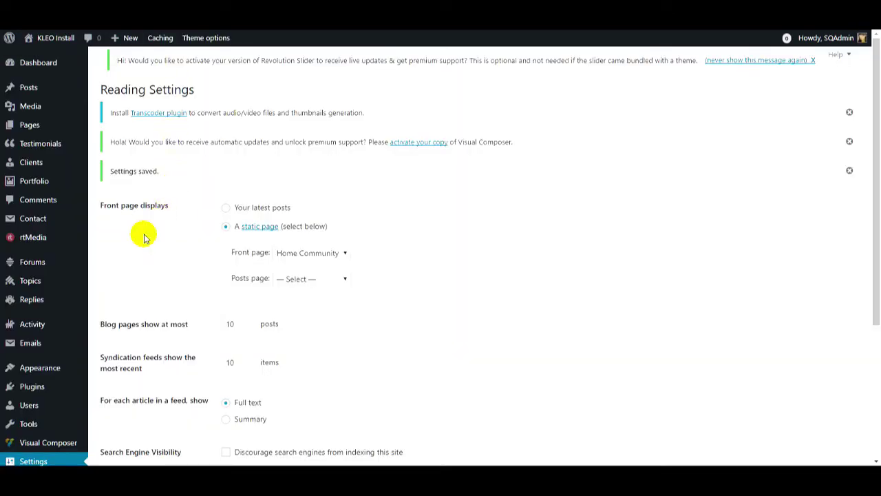
Enable the Friend Connections, Private Messaging, User Groups and Site Tracking components in the BuddyPress settings and save them.
scroll(146, 234, "down", 3)
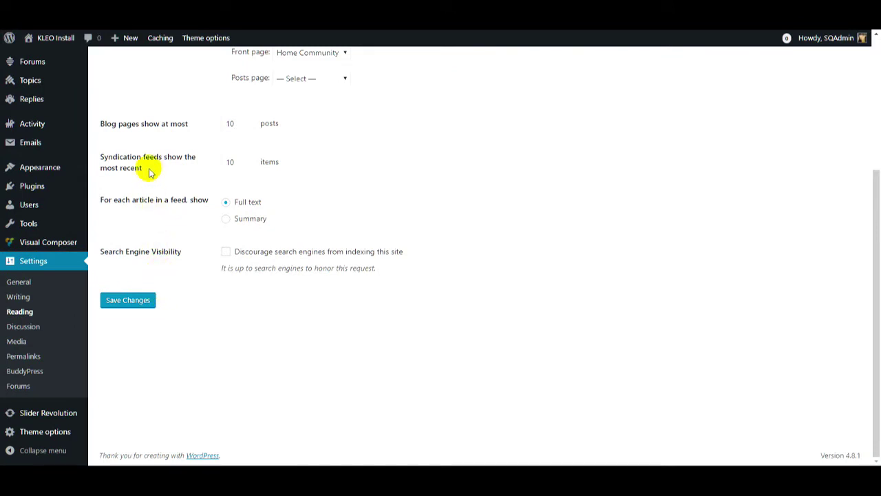
left_click(25, 371)
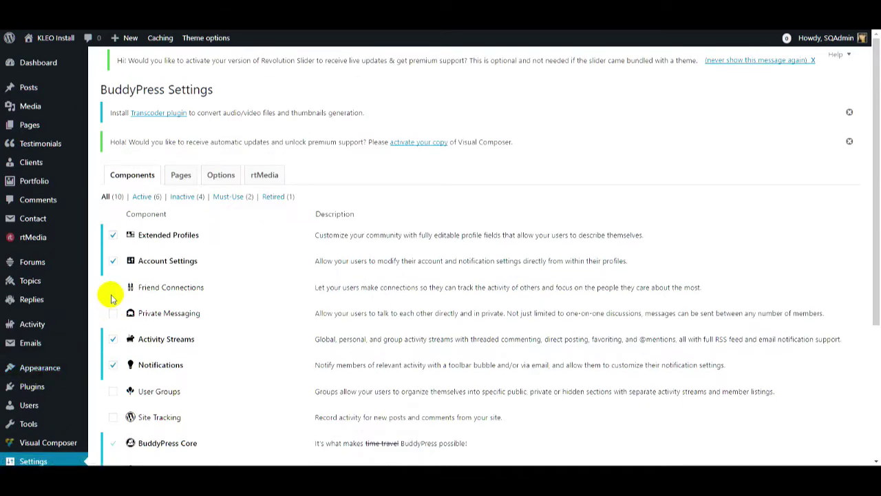
left_click(112, 288)
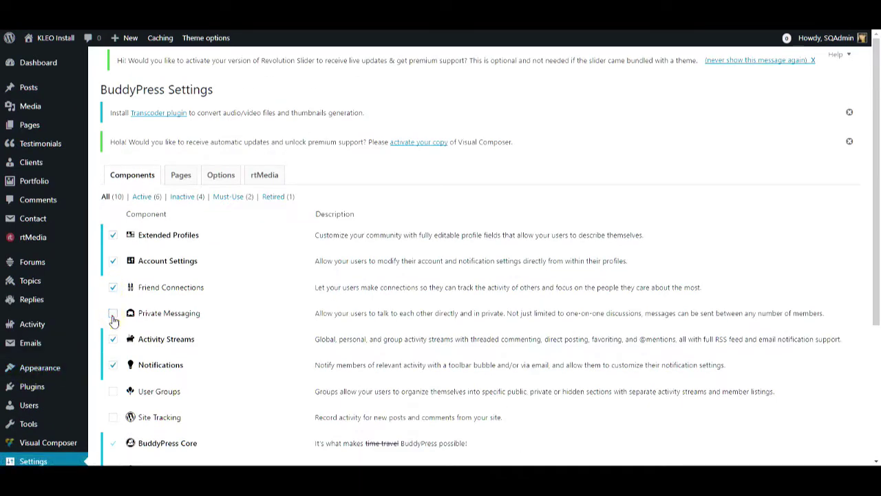
scroll(114, 320, "down", 3)
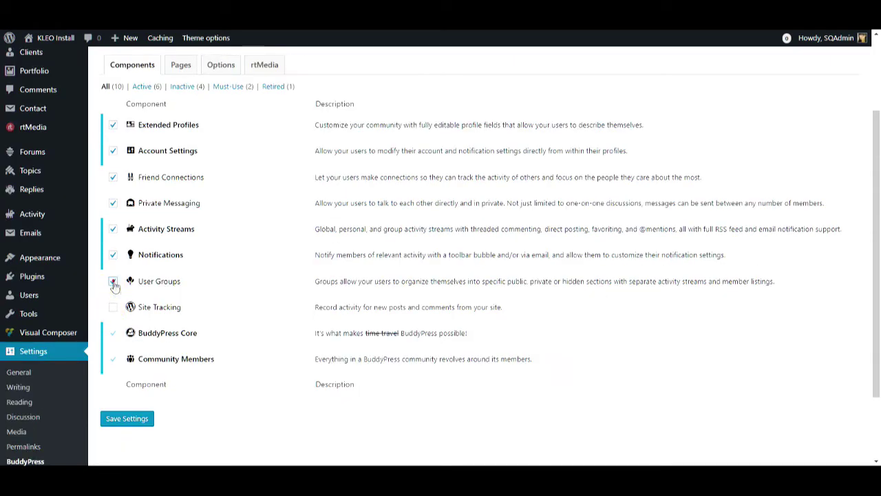
left_click(113, 282)
left_click(113, 307)
left_click(127, 420)
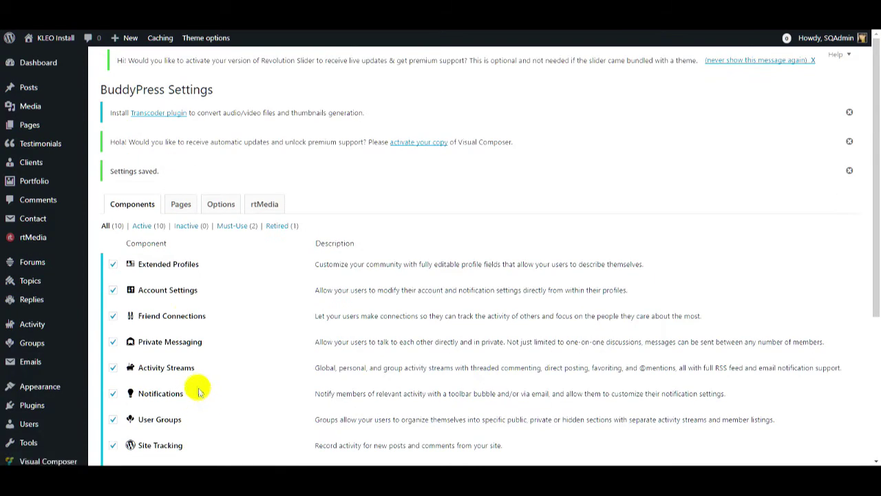
From the BuddyPress page associations, go to the site's general settings, allow anyone to register and save the changes.
left_click(180, 206)
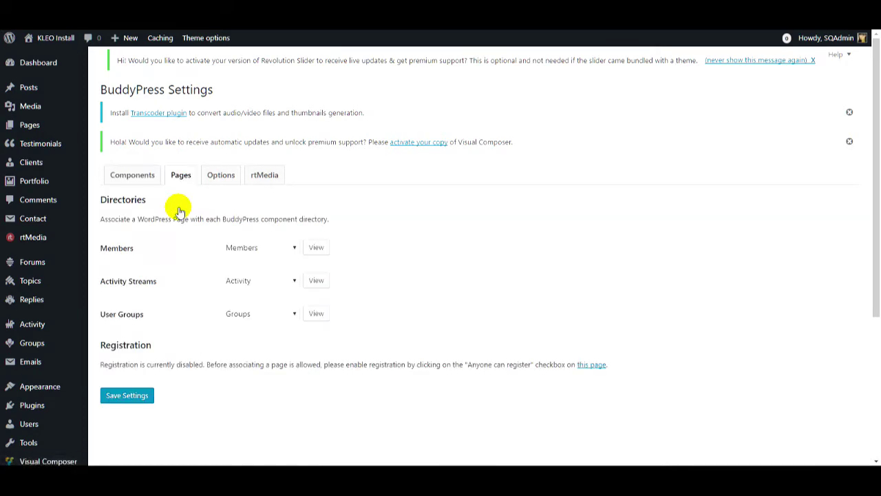
scroll(248, 329, "down", 1)
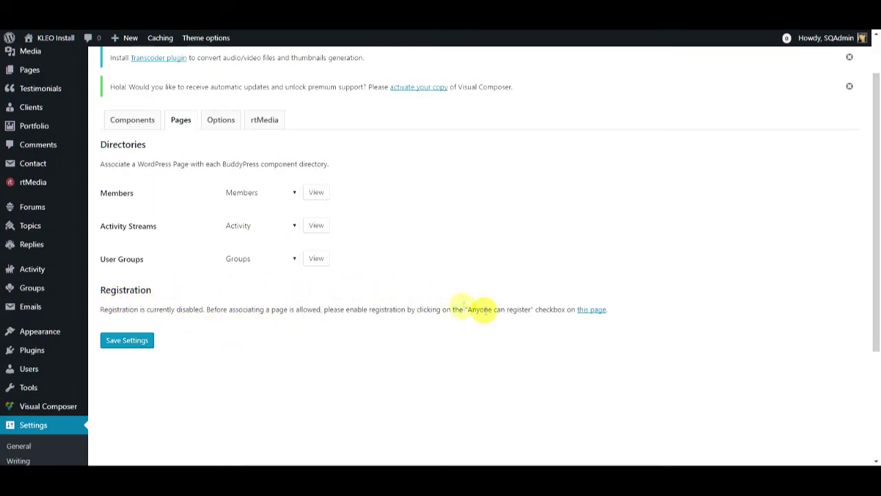
left_click(589, 313)
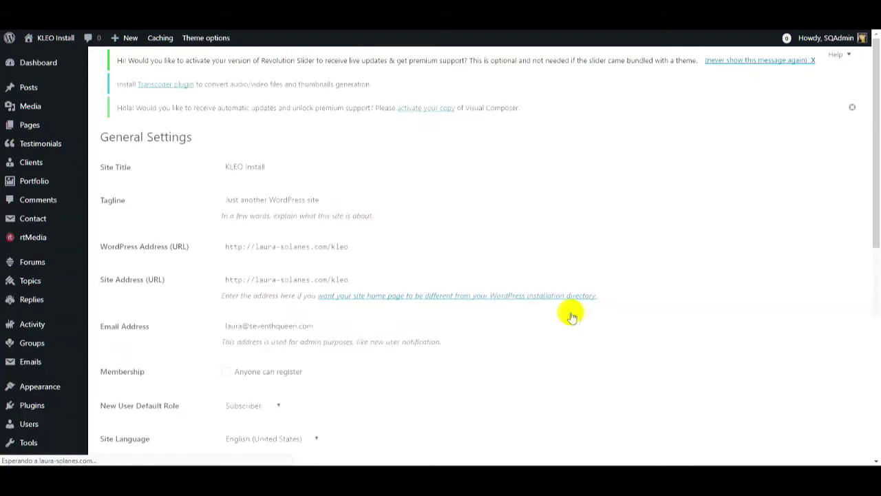
scroll(176, 296, "down", 4)
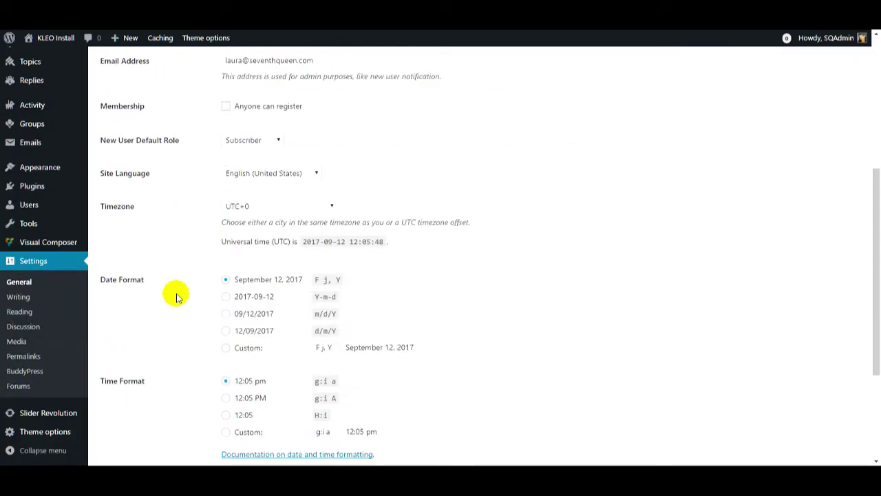
left_click(228, 105)
scroll(189, 220, "down", 3)
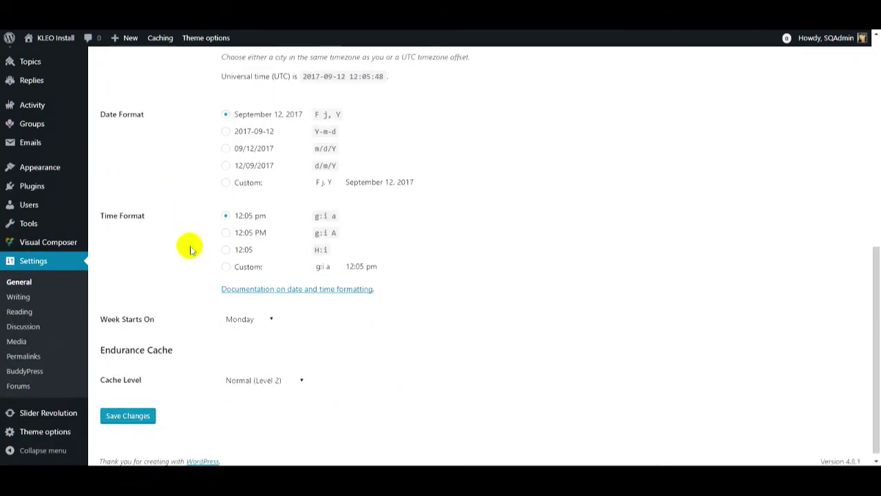
left_click(126, 411)
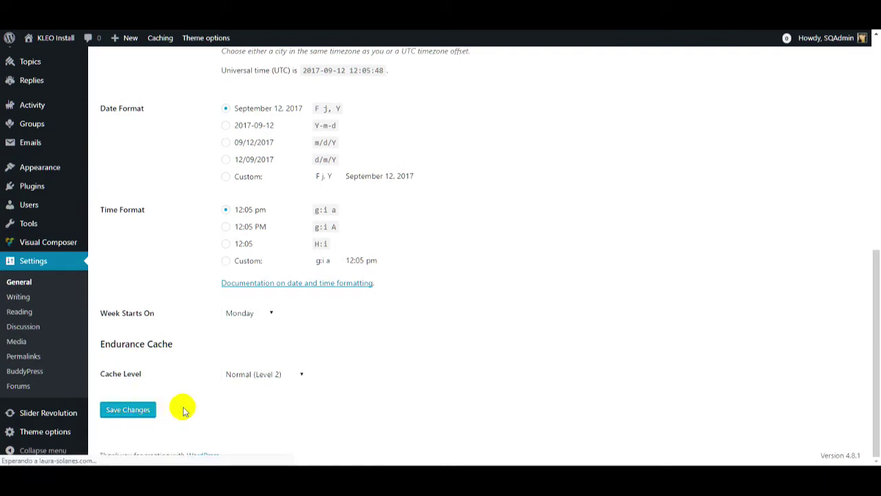
Check the directory and registration page associations in the BuddyPress settings.
scroll(172, 377, "down", 1)
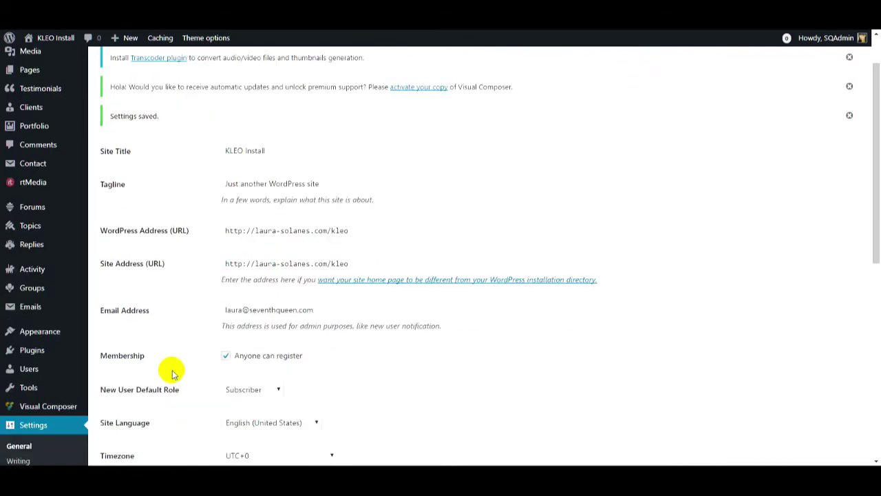
scroll(172, 372, "down", 5)
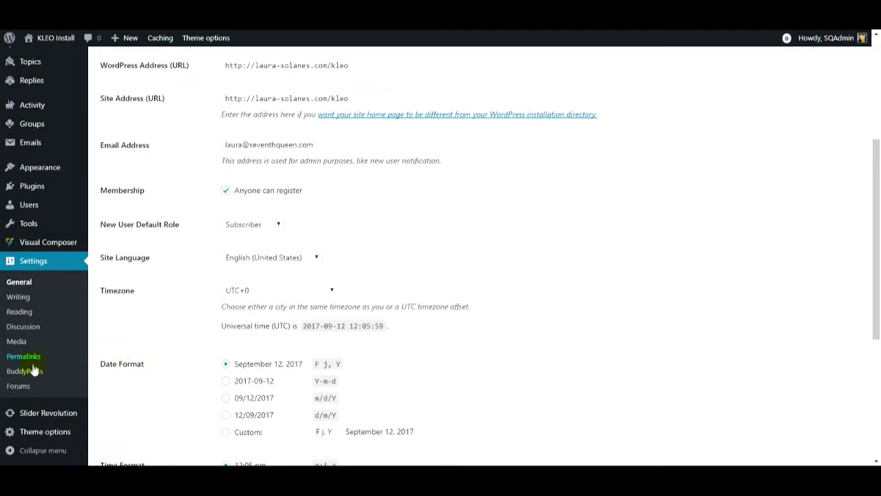
left_click(28, 370)
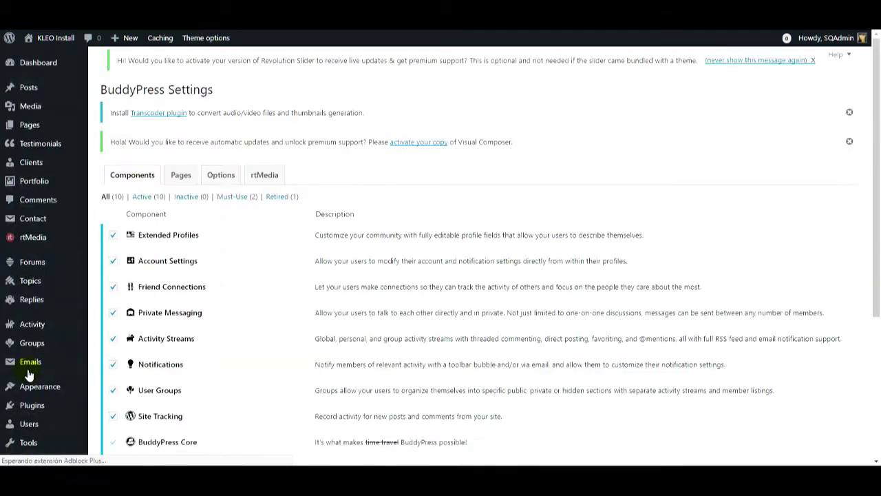
left_click(176, 178)
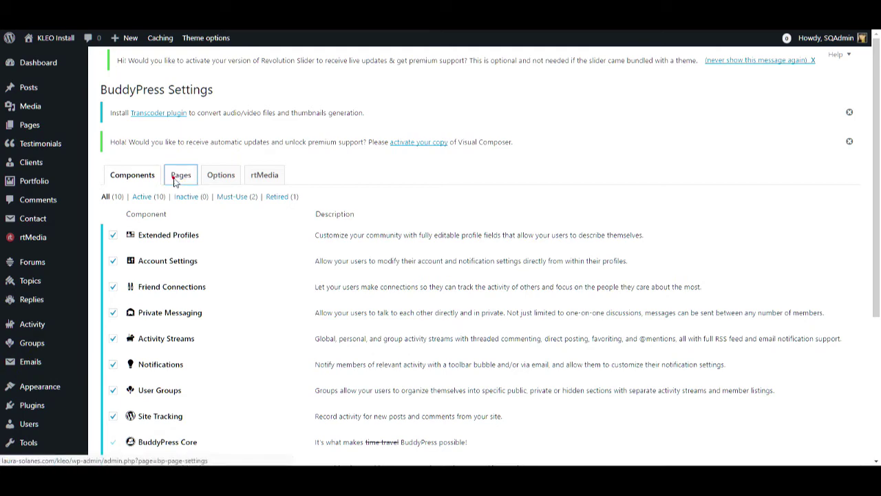
scroll(383, 173, "down", 5)
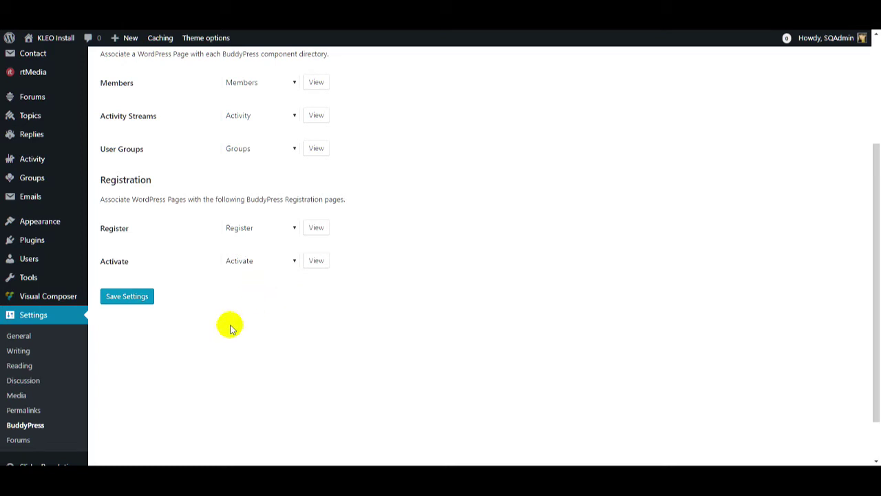
Set the site's permalink structure to Post name and save the changes.
left_click(25, 411)
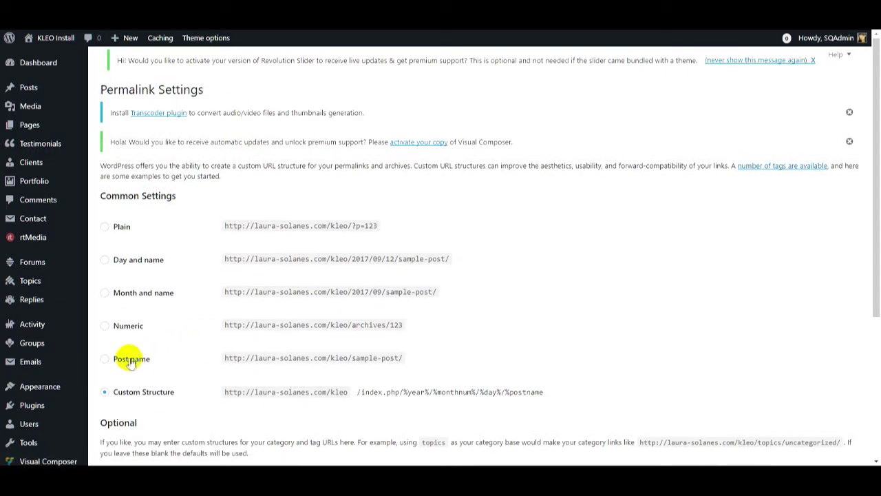
left_click(133, 363)
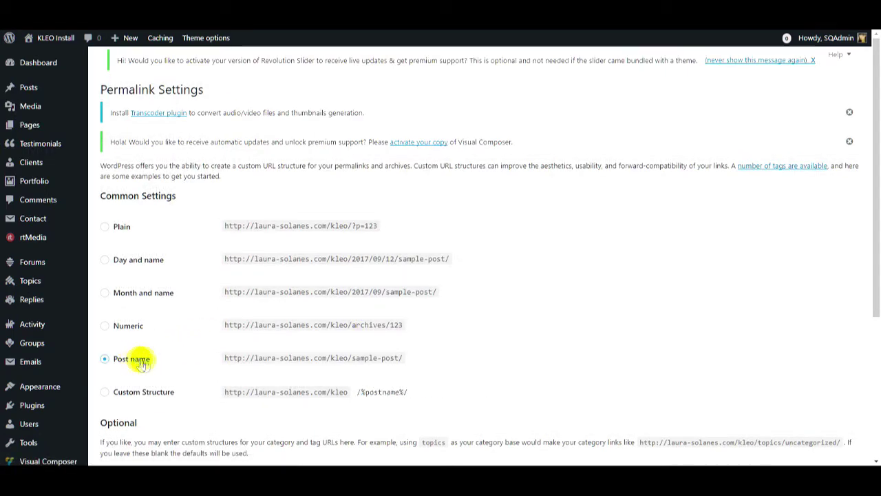
scroll(187, 369, "down", 1)
scroll(186, 369, "down", 3)
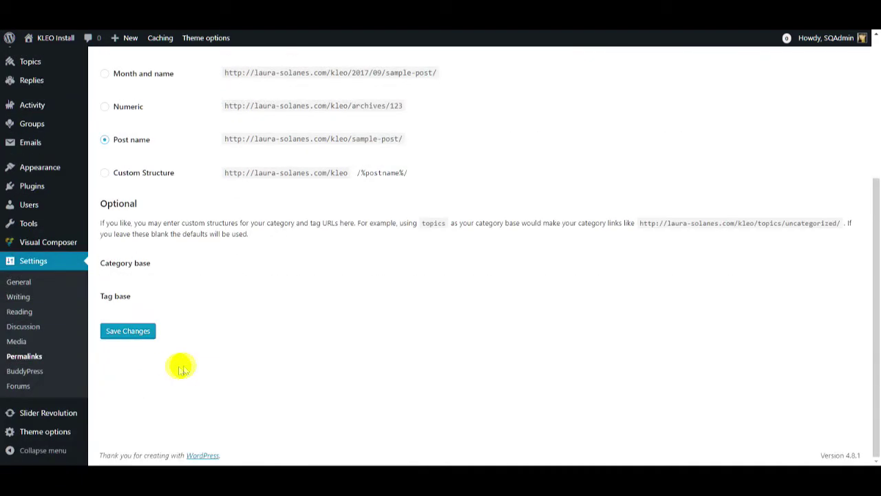
left_click(142, 336)
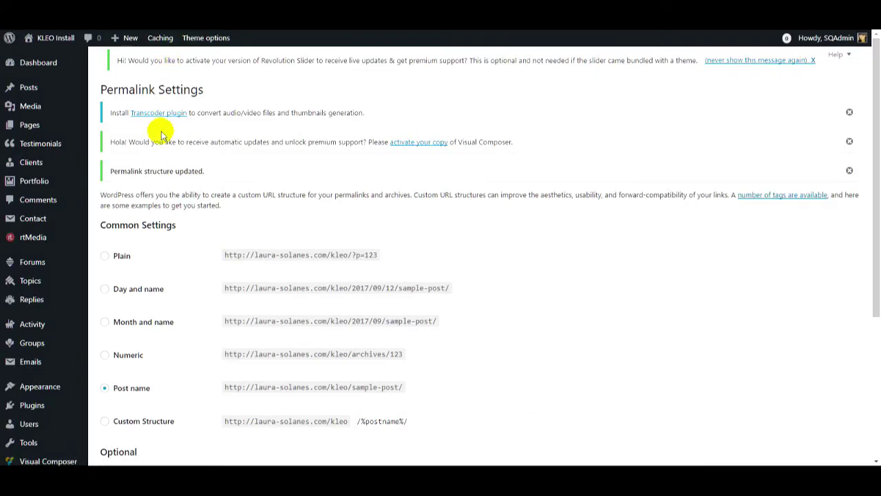
Import only the Menu content through the advanced data import of the KLEO Demo Data page and accept the confirmation.
scroll(155, 172, "down", 2)
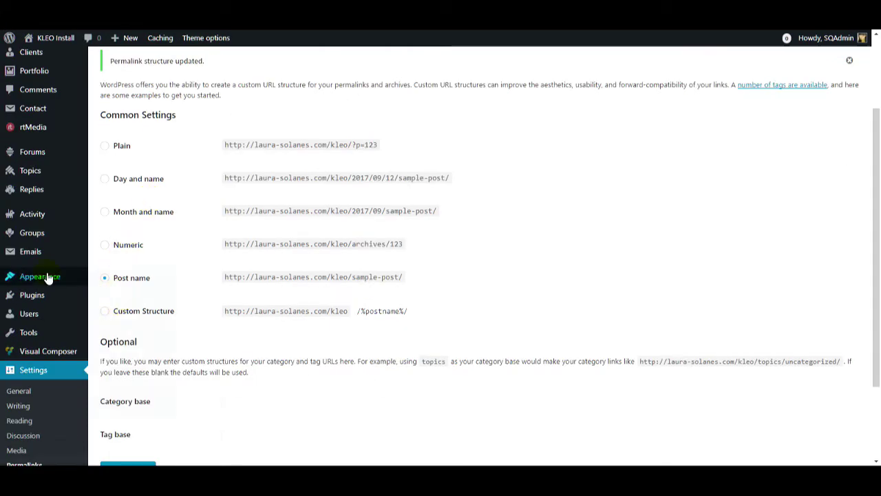
mouse_move(52, 276)
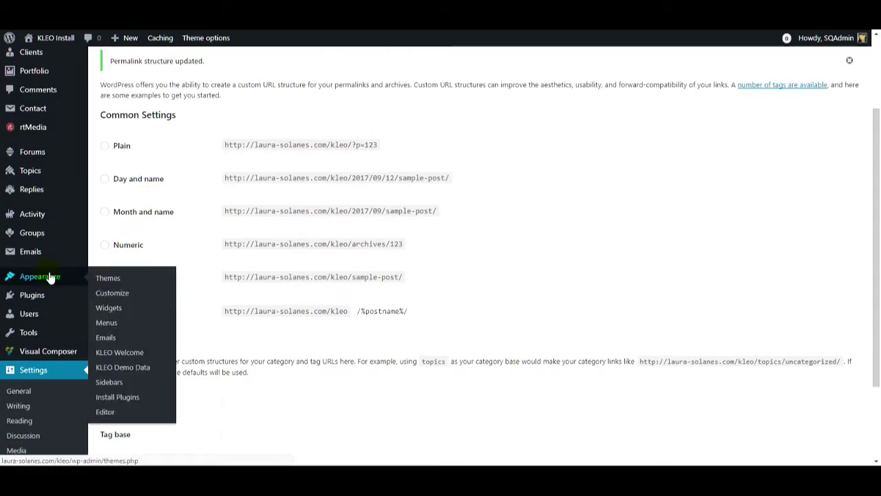
left_click(121, 368)
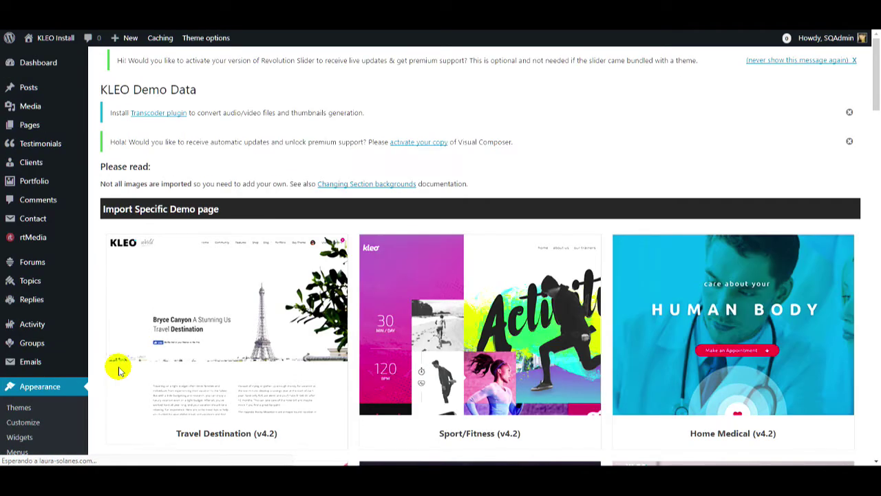
scroll(344, 217, "down", 10)
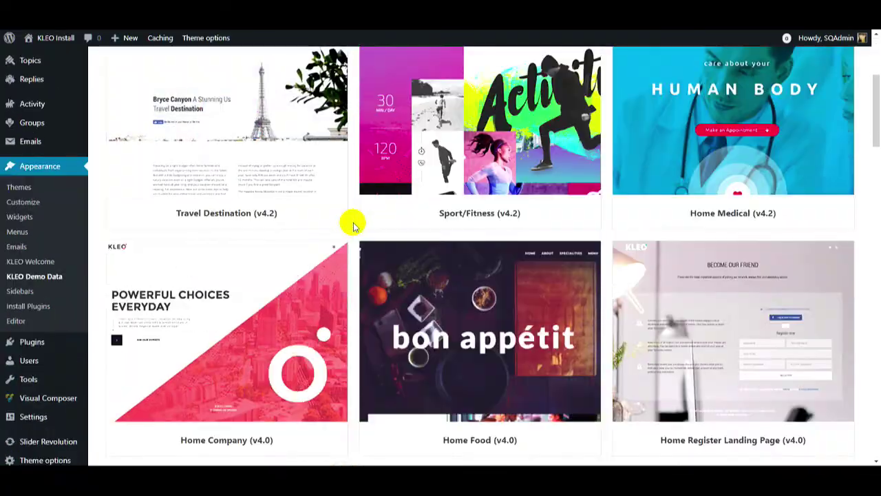
scroll(353, 226, "down", 12)
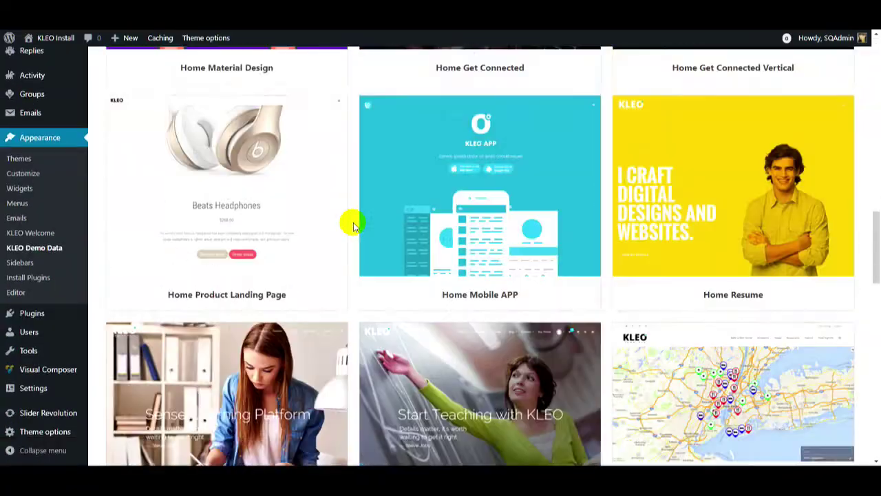
scroll(353, 226, "down", 7)
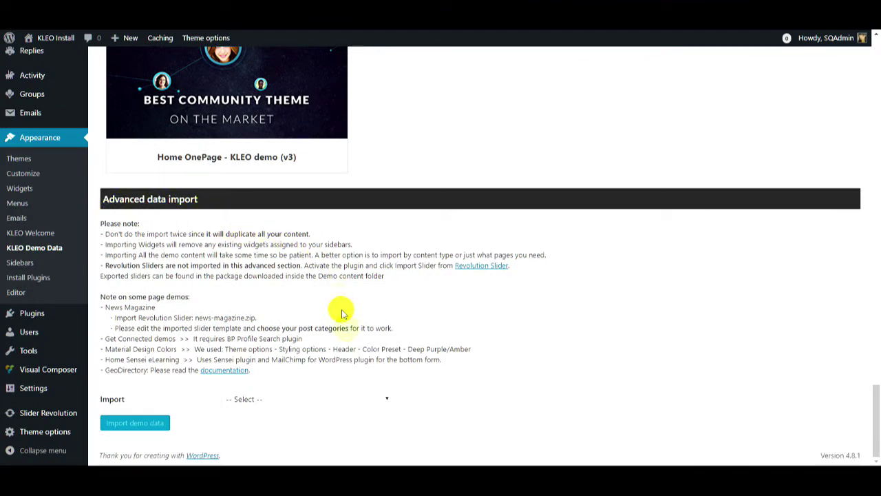
left_click(255, 406)
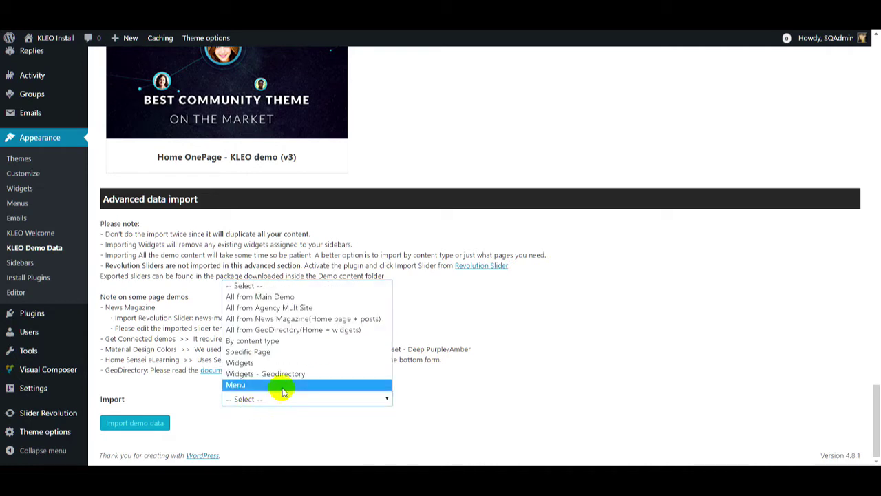
left_click(283, 386)
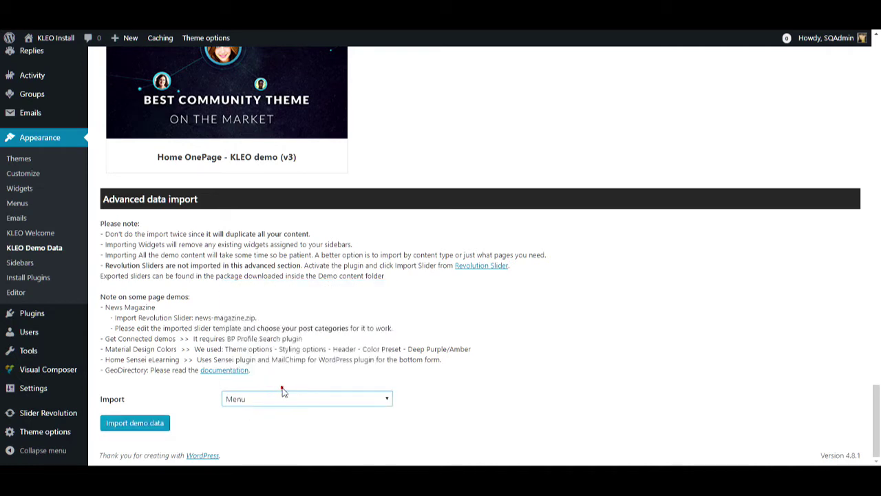
left_click(141, 424)
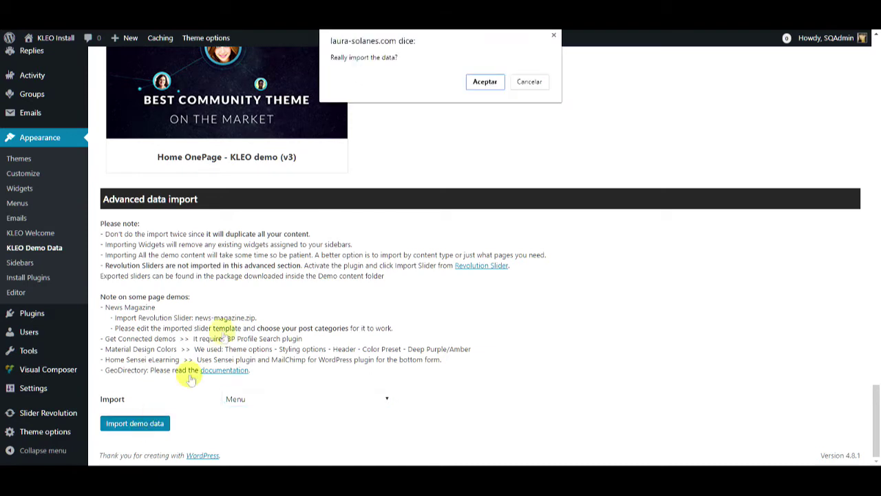
left_click(485, 82)
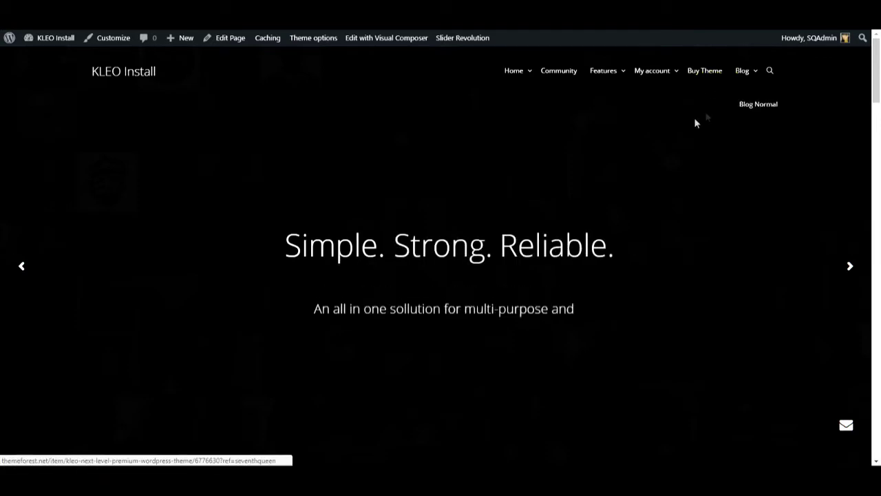
Inspect the imported navigation menu and its submenus on the live homepage and go back to the KLEO Demo Data page.
mouse_move(655, 73)
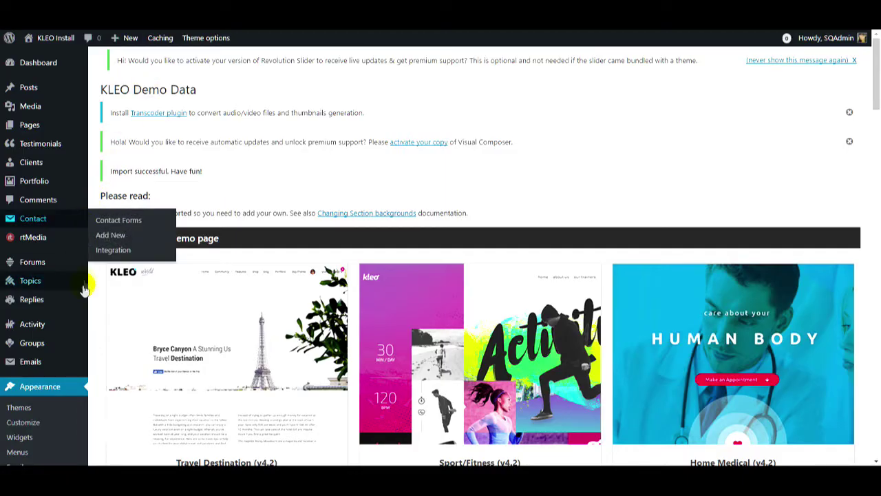
scroll(89, 318, "down", 3)
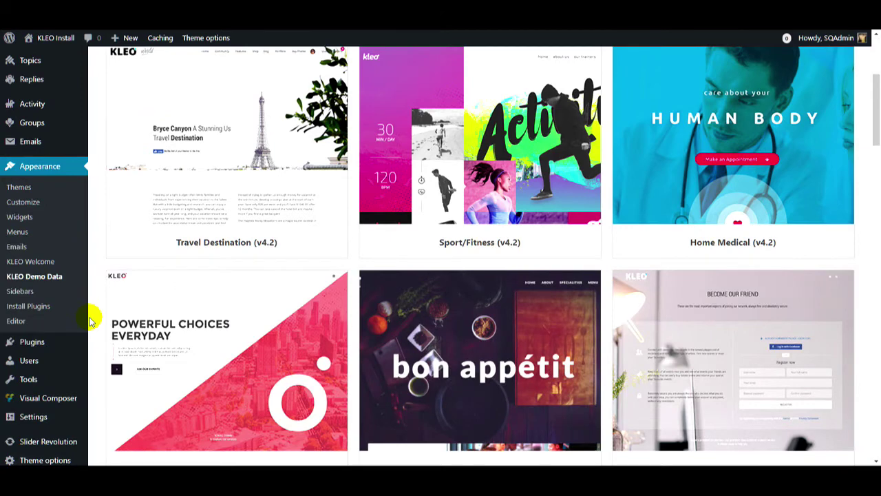
Open the site's menu management page and show the BuddyPress and KLEO boxes among the available menu item sources.
scroll(90, 318, "down", 1)
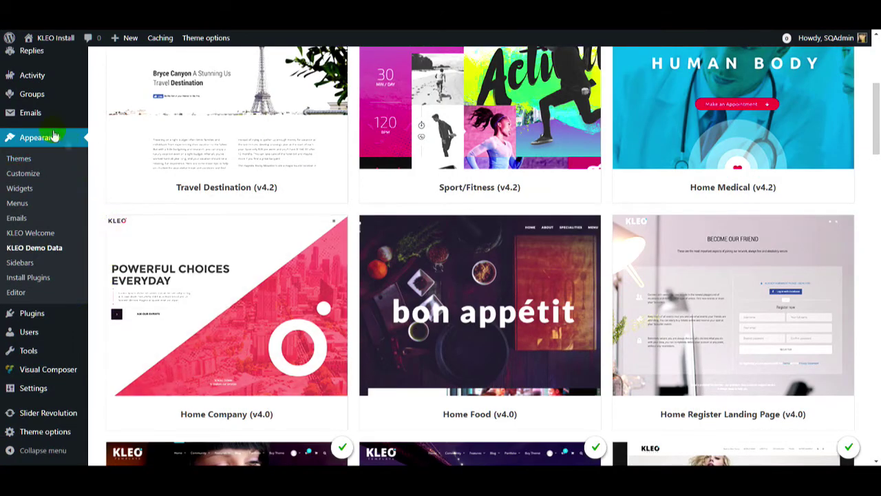
left_click(17, 204)
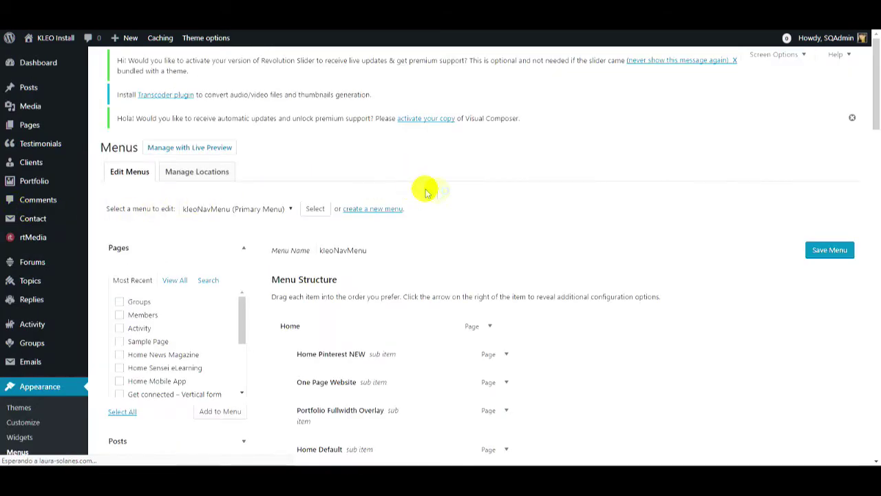
scroll(567, 210, "down", 1)
scroll(567, 210, "down", 2)
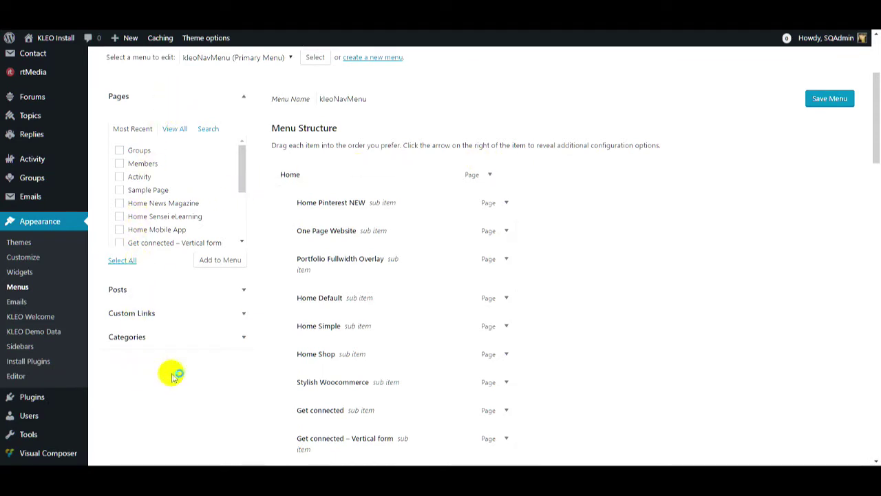
scroll(644, 256, "up", 3)
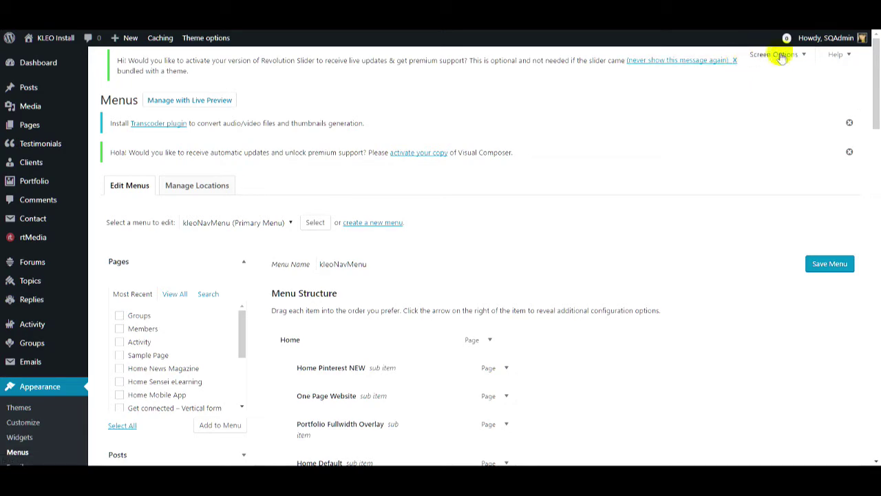
left_click(804, 55)
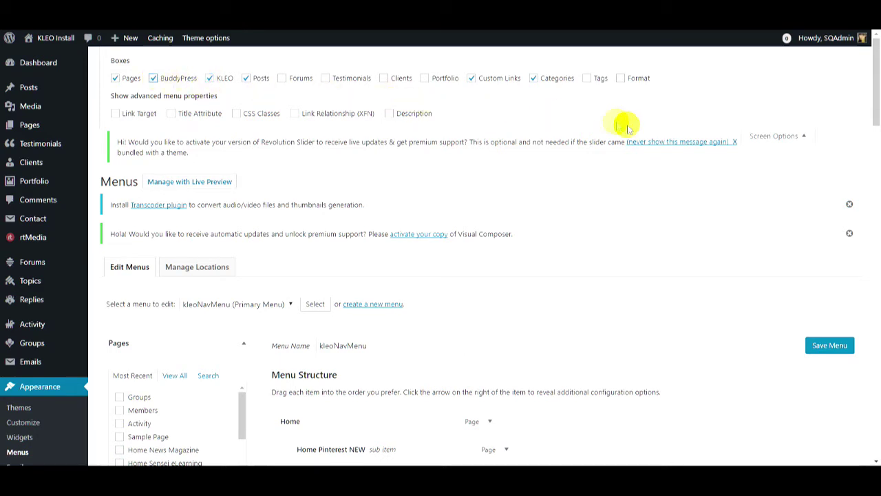
left_click(805, 136)
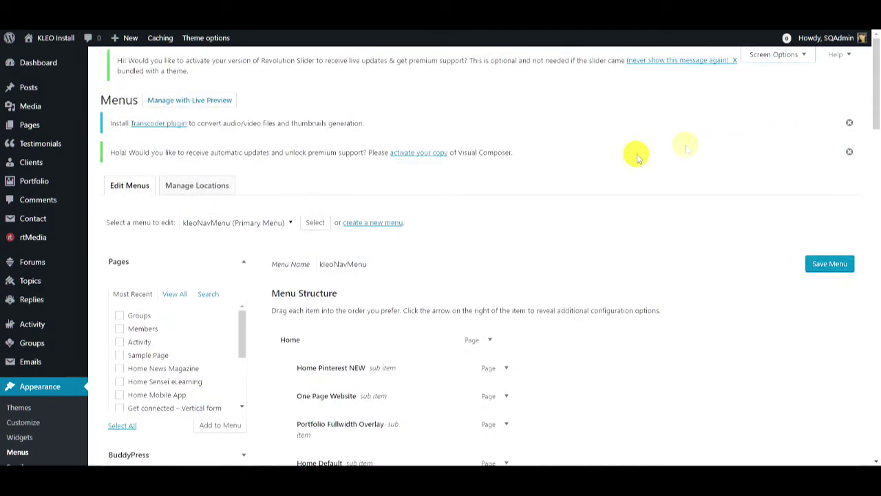
Remove the "!!! Follow docs to add profile links", My account and Buy Theme items from the kleoNavMenu structure.
scroll(619, 157, "down", 5)
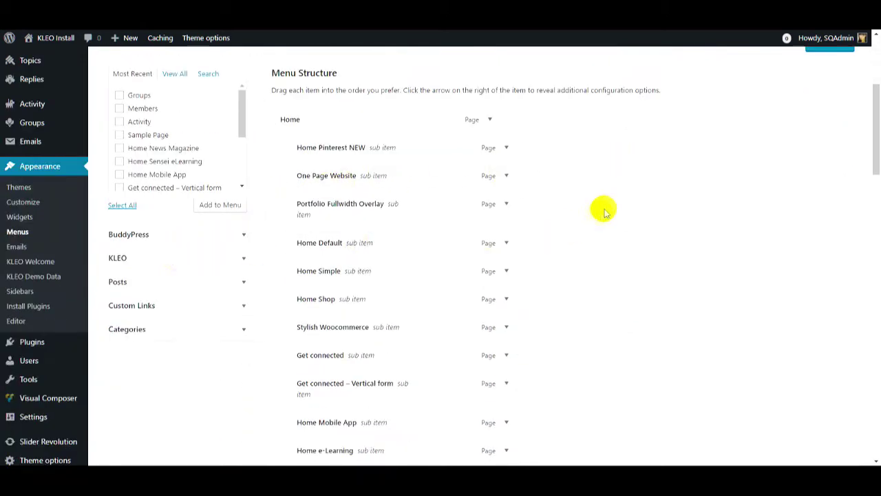
scroll(608, 208, "down", 10)
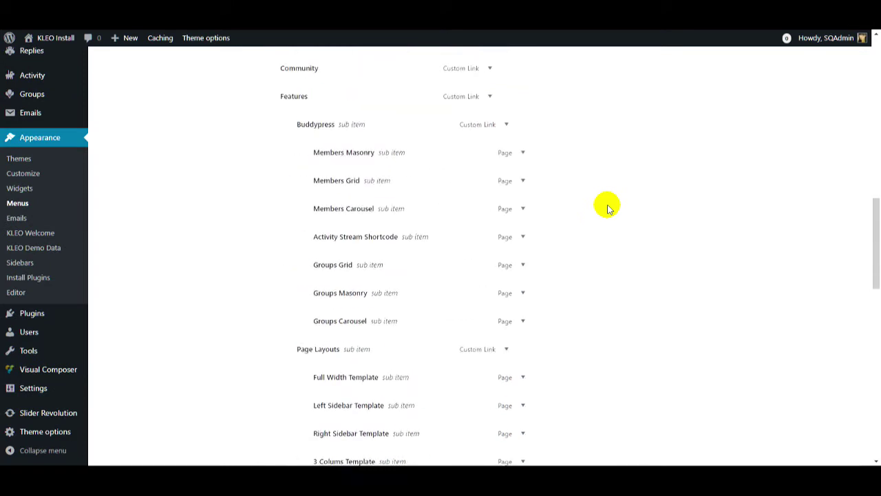
scroll(608, 208, "down", 8)
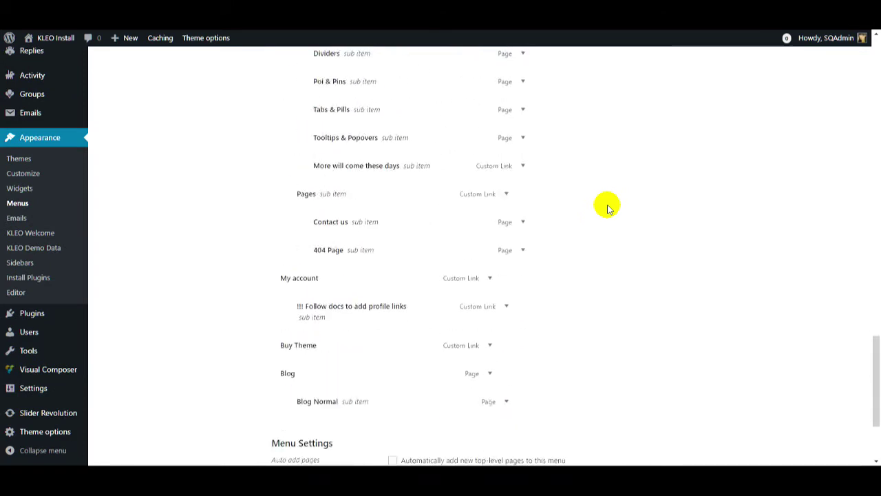
left_click(505, 309)
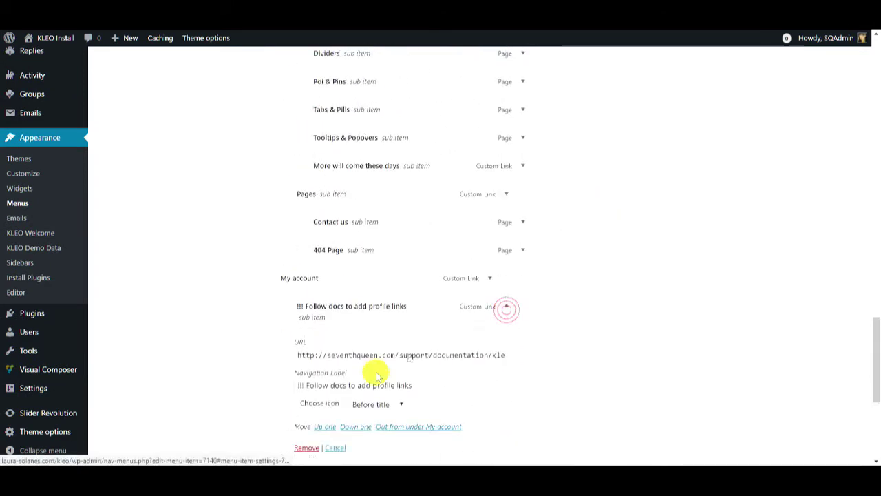
left_click(307, 448)
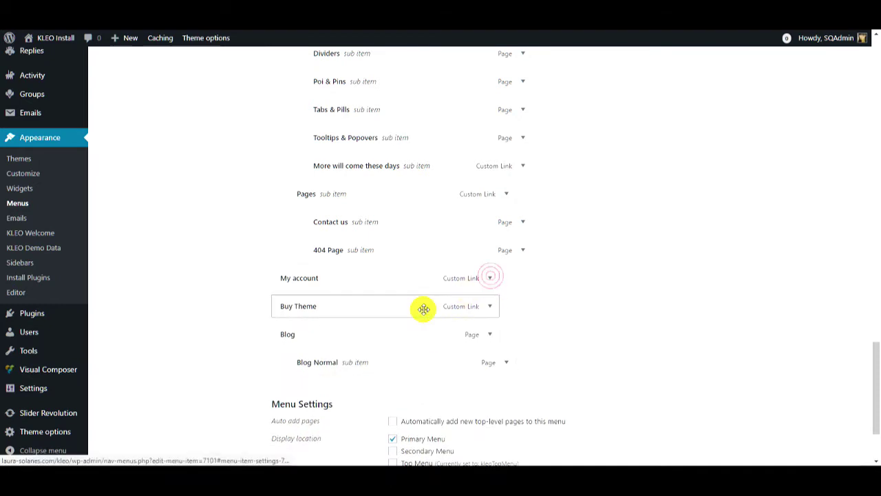
left_click(490, 278)
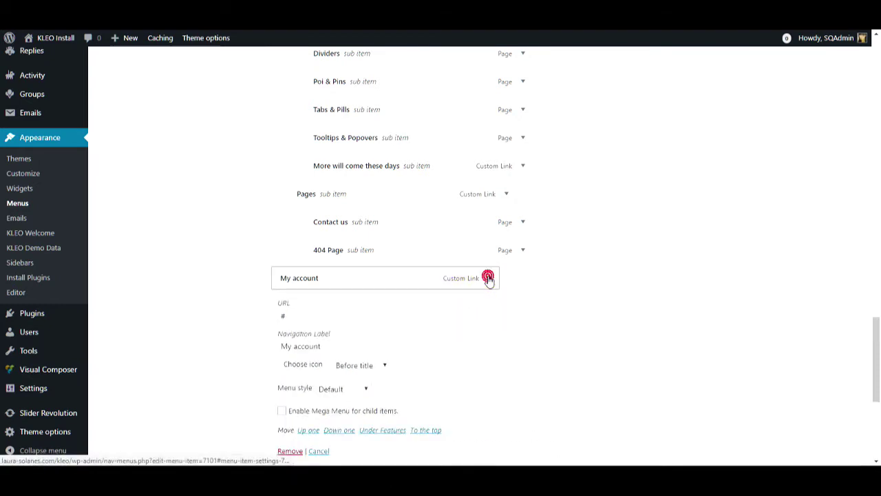
scroll(440, 296, "down", 3)
left_click(296, 342)
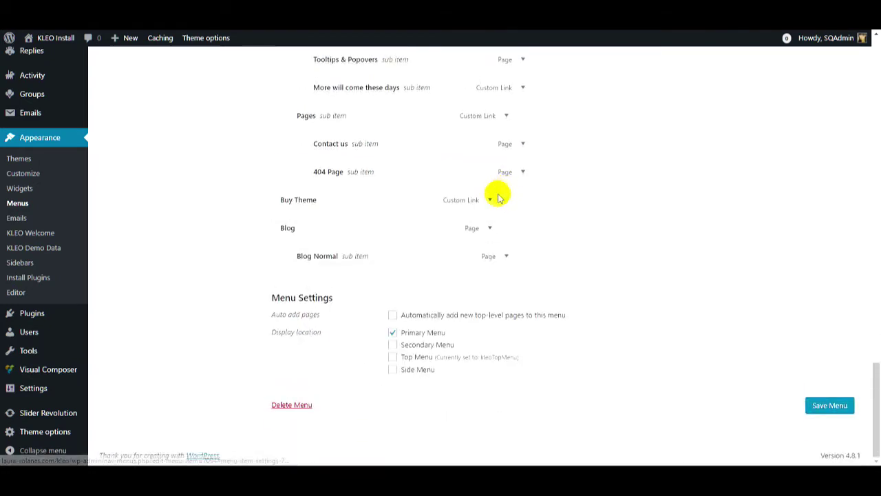
left_click(489, 228)
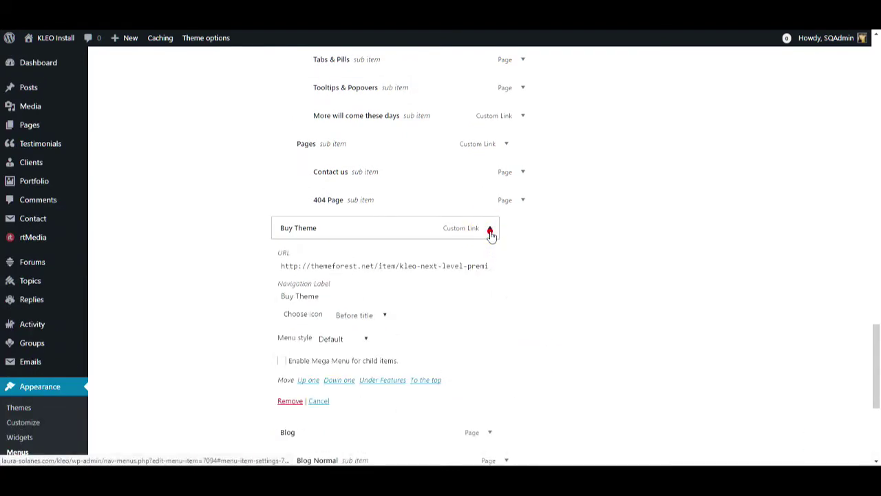
left_click(289, 402)
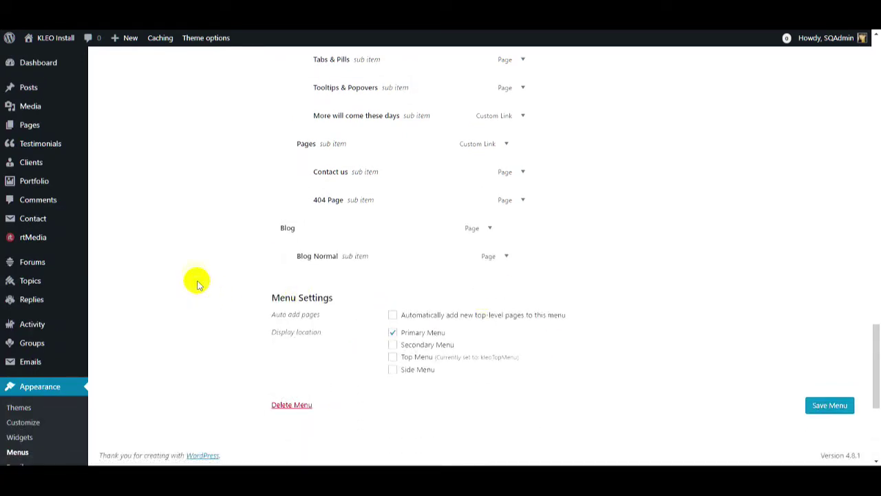
Add the Groups, Members and Activity pages to the kleoNavMenu menu.
scroll(197, 269, "up", 10)
scroll(197, 268, "up", 10)
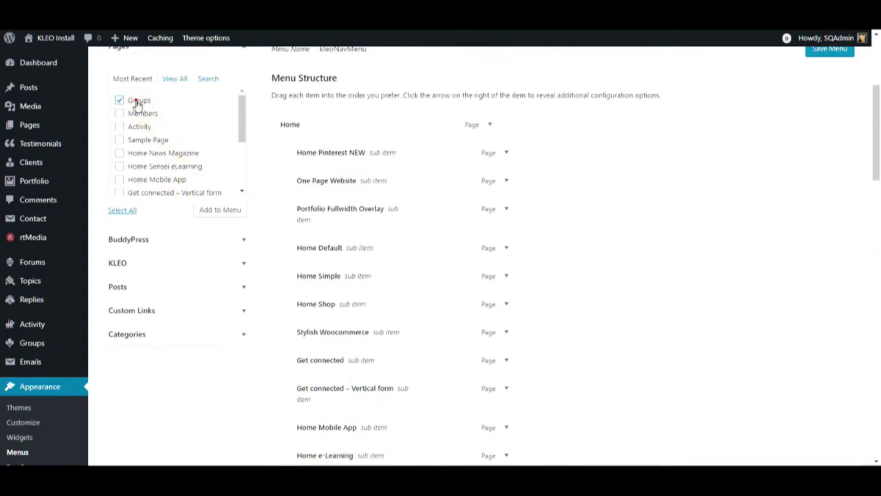
left_click(206, 212)
Move the new Groups, Members and Activity items from the end of the menu structure up above the Blog item.
scroll(571, 168, "down", 7)
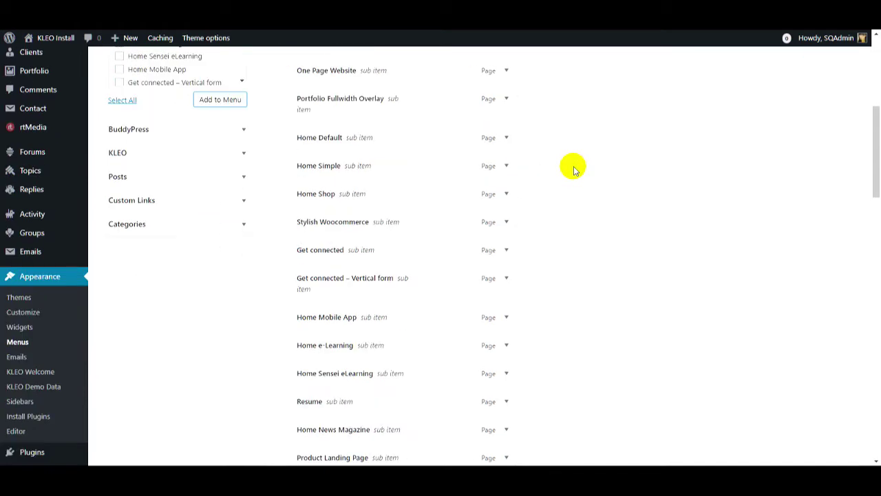
scroll(572, 168, "down", 14)
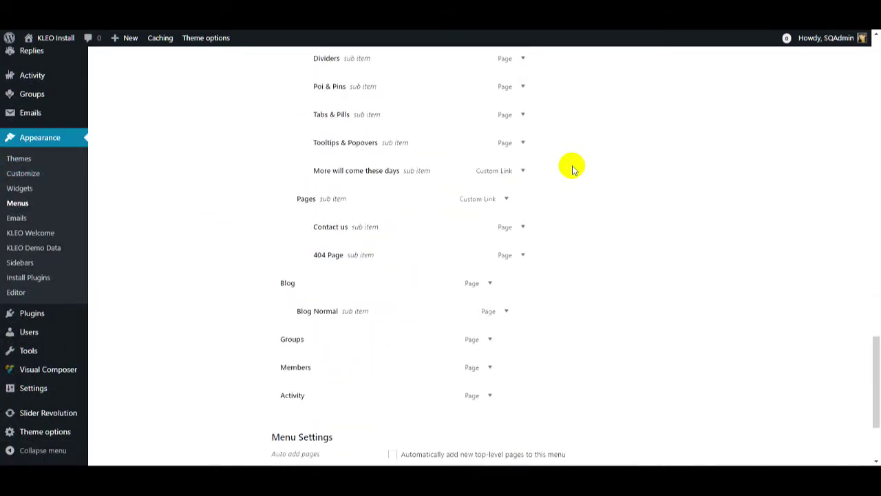
left_click_drag(301, 337, 352, 128)
scroll(236, 289, "up", 10)
scroll(250, 250, "up", 3)
scroll(482, 239, "down", 15)
scroll(252, 223, "up", 12)
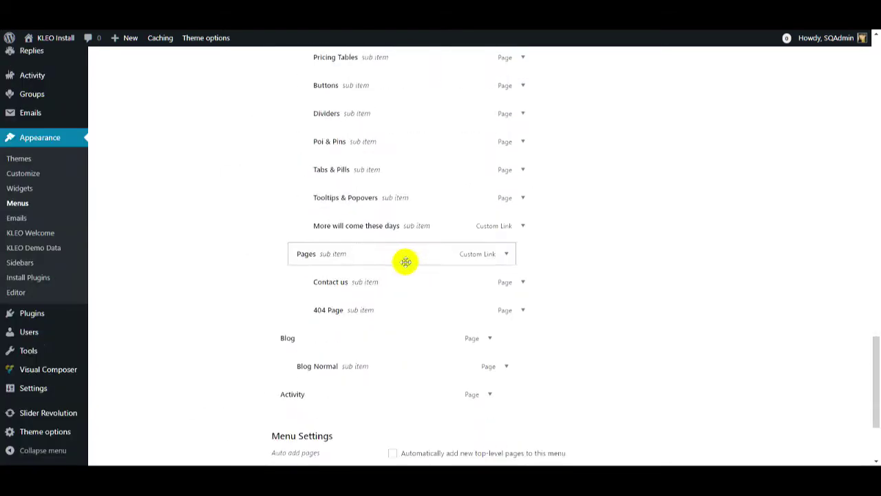
scroll(350, 273, "down", 3)
left_click_drag(403, 260, 356, 90)
Add the KLEO links Login, Logout, Register, Live Notifications, Live Messages and My Account to the menu.
scroll(244, 255, "up", 15)
scroll(207, 181, "up", 10)
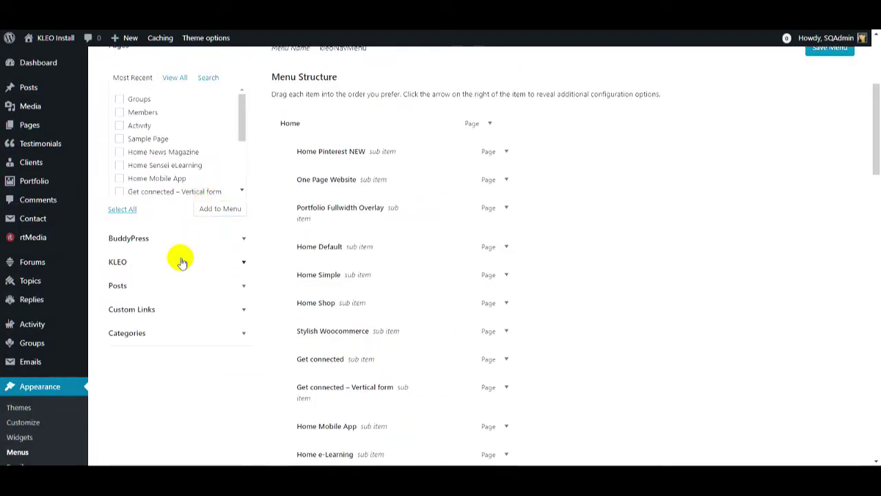
left_click(181, 263)
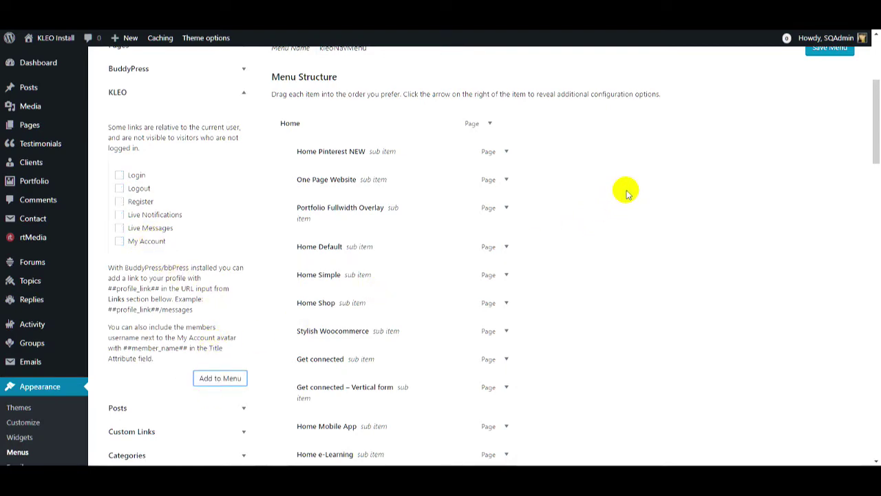
Reorder the KLEO links after Blog Normal as My Account, Live Notifications, Live Messages, Login, Register and Logout.
scroll(627, 193, "down", 20)
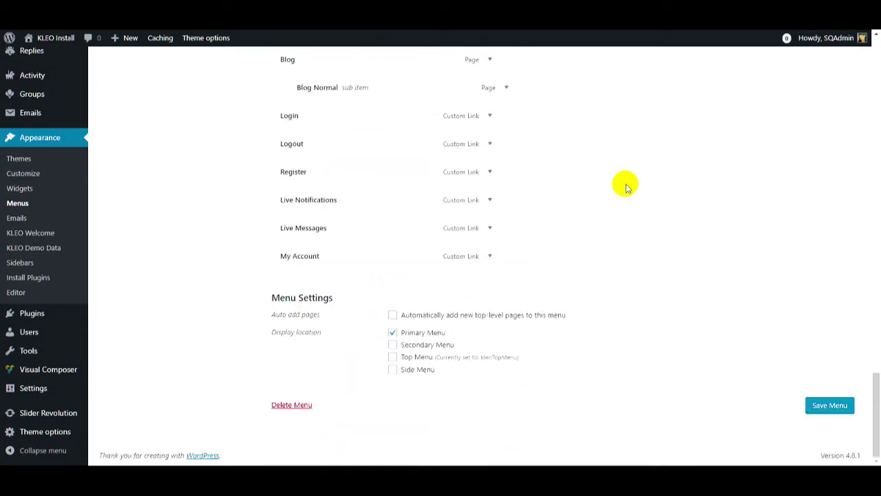
left_click_drag(303, 257, 310, 144)
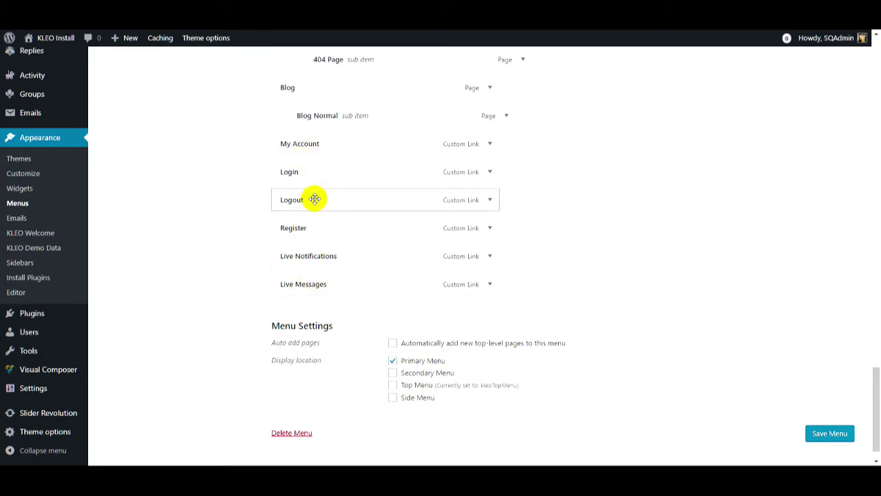
left_click_drag(320, 231, 327, 199)
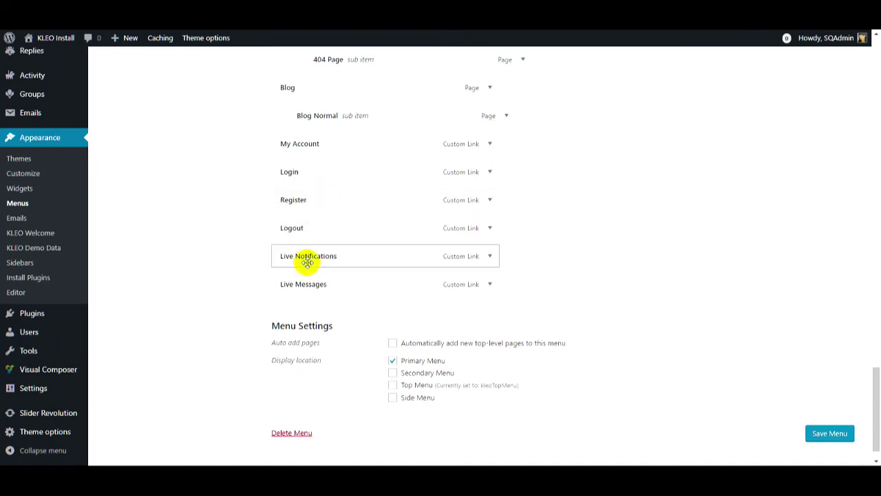
left_click_drag(307, 262, 312, 179)
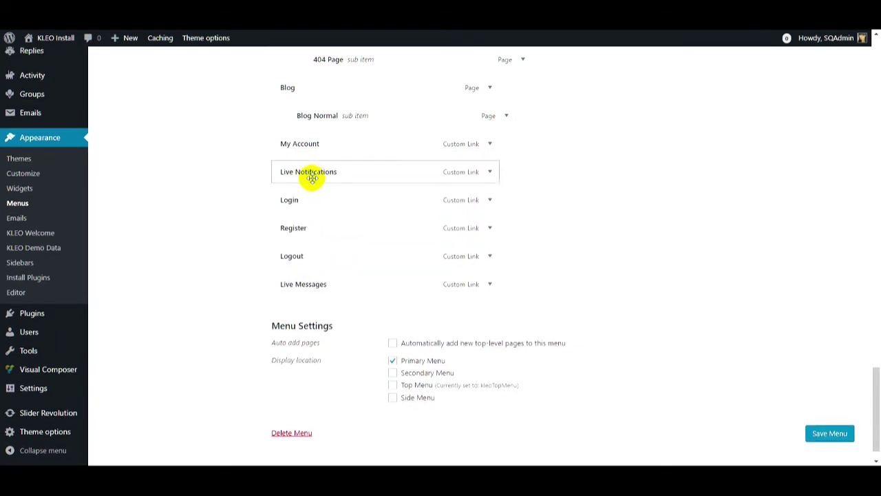
left_click_drag(314, 283, 327, 204)
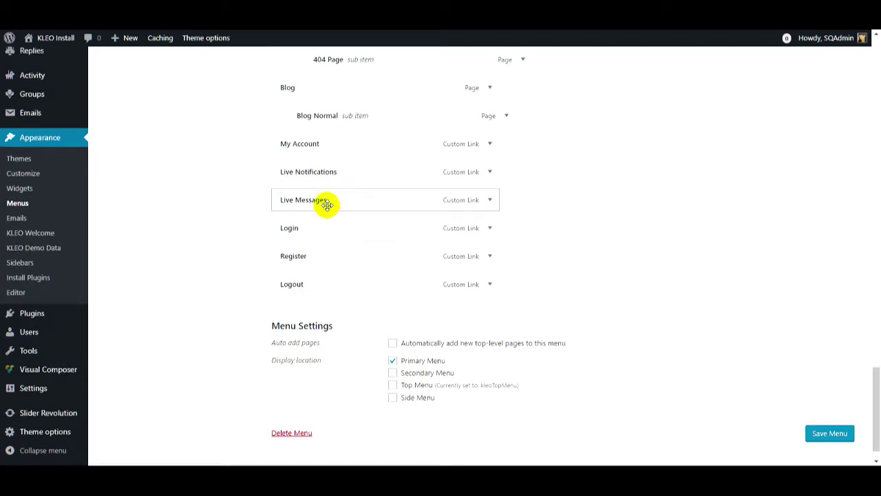
Set the Live Notifications menu item to show Just the icon and choose the cloud icon for it.
left_click(490, 172)
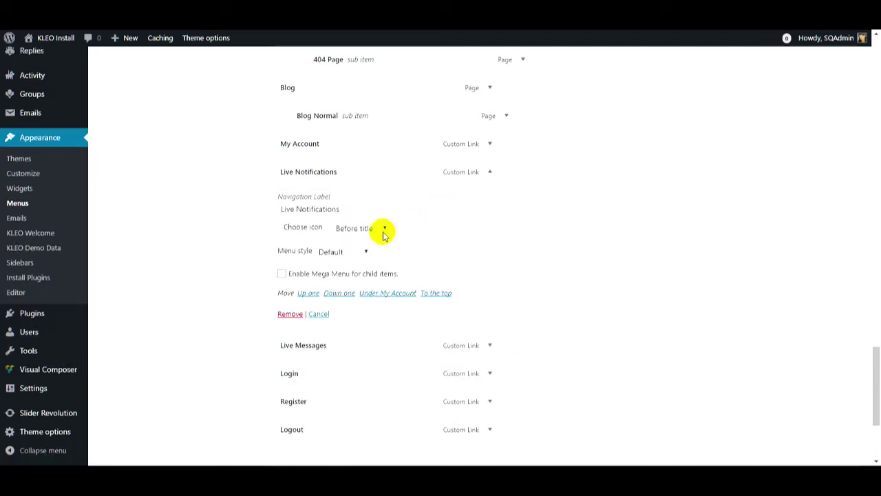
left_click(383, 233)
left_click(378, 262)
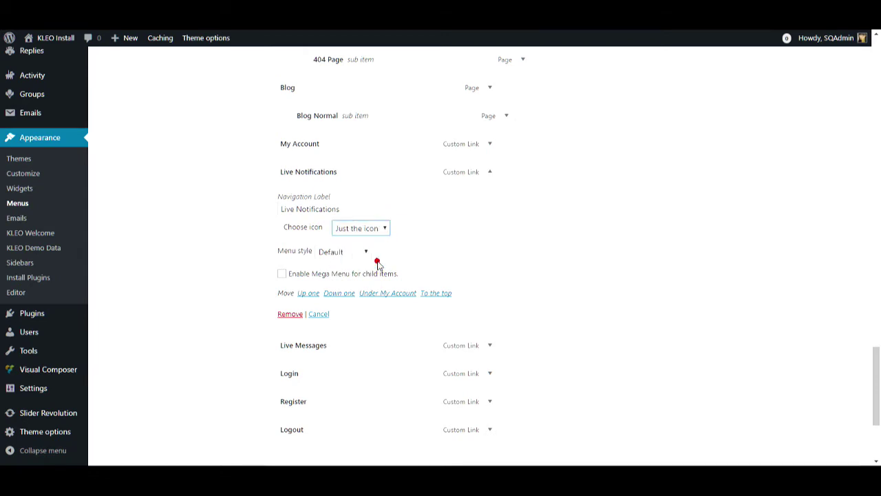
left_click(314, 229)
scroll(371, 262, "down", 1)
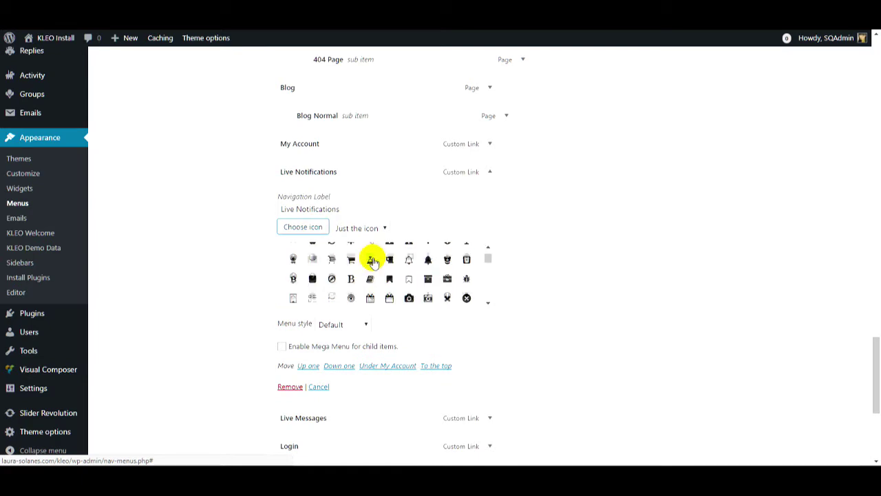
scroll(371, 261, "down", 2)
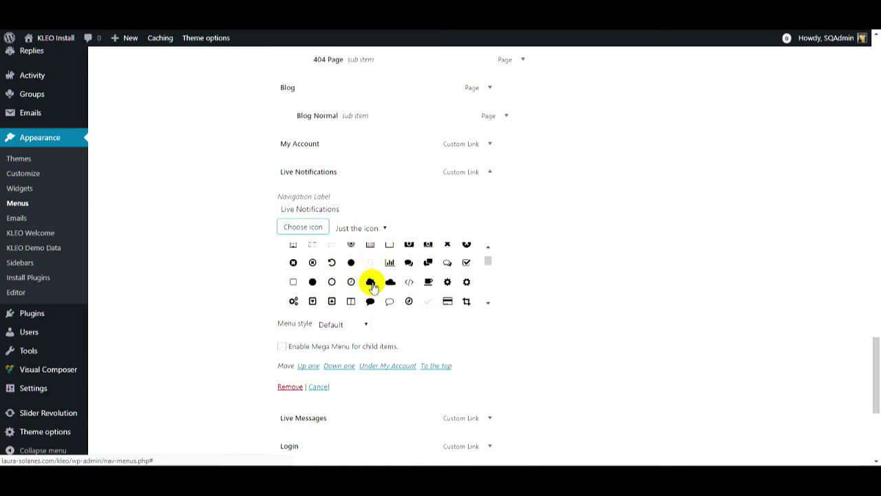
left_click(371, 283)
Set the Live Messages menu item to show Just the icon and choose the outlined envelope icon for it.
scroll(530, 255, "down", 2)
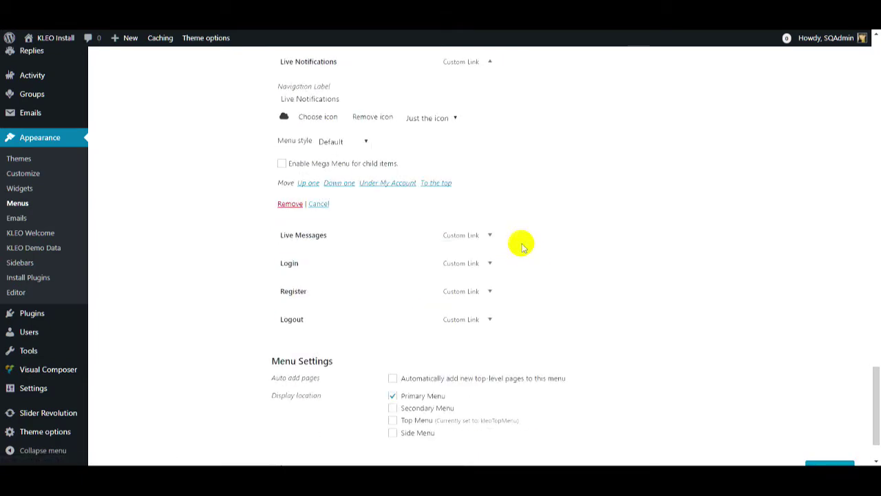
left_click(489, 235)
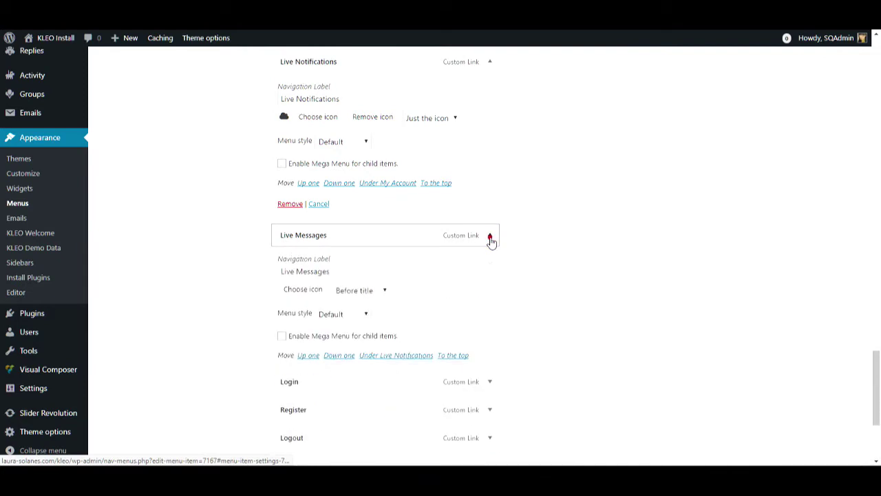
left_click(383, 291)
left_click(371, 329)
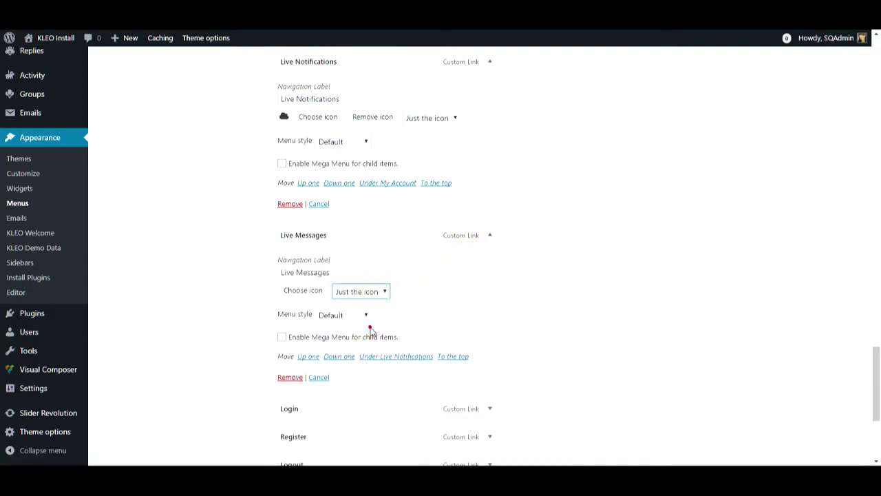
left_click(303, 291)
scroll(389, 337, "down", 3)
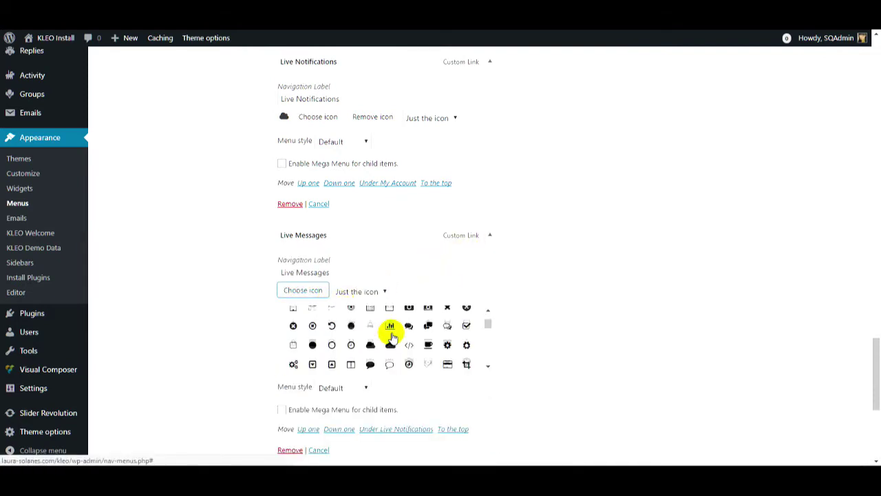
scroll(444, 348, "down", 3)
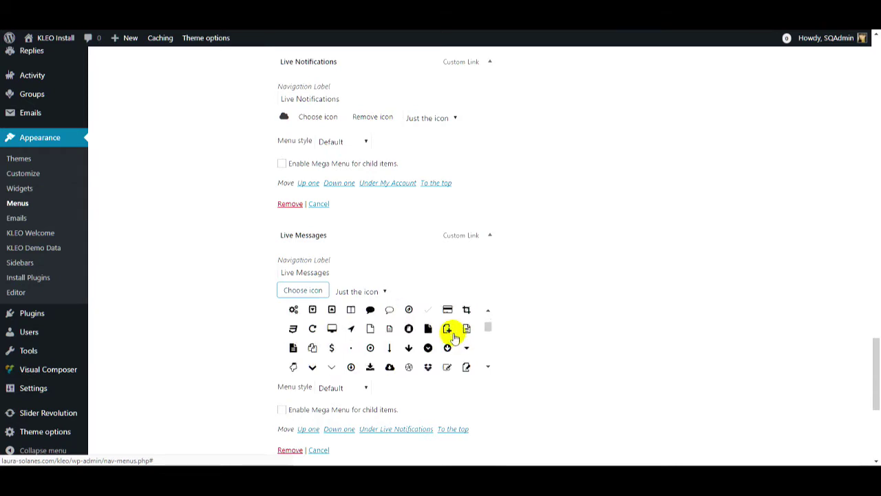
scroll(450, 354, "down", 3)
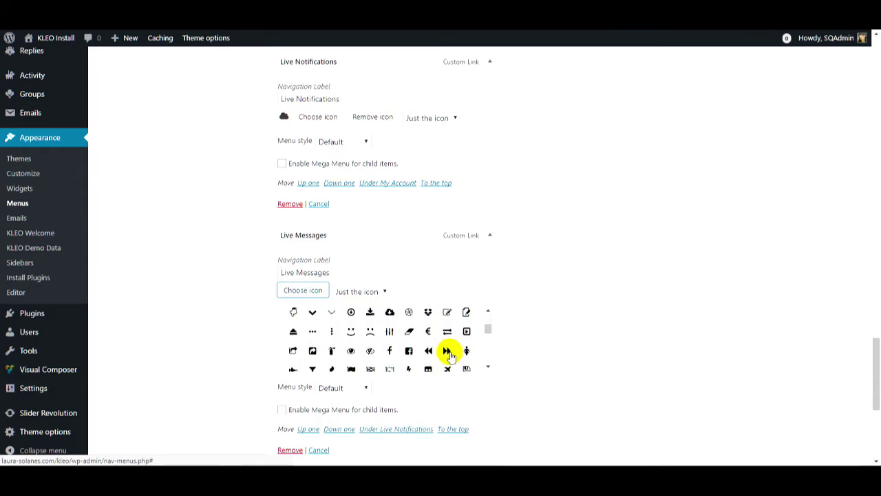
scroll(453, 345, "down", 5)
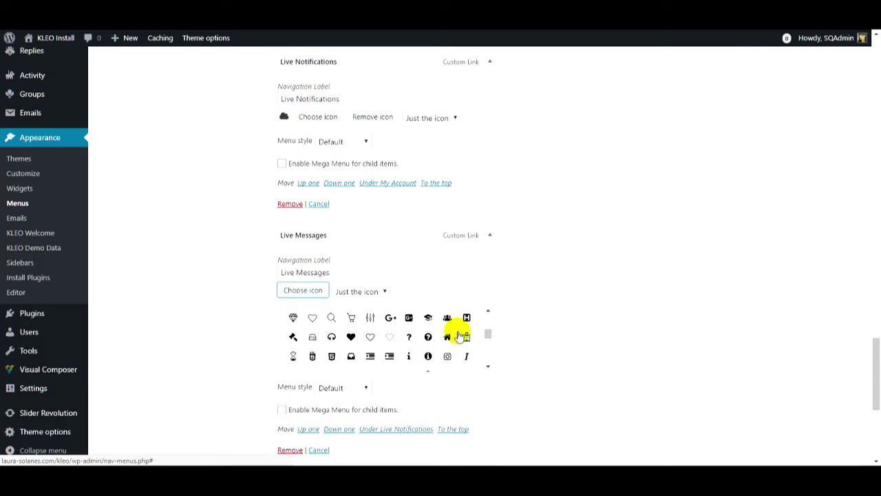
scroll(466, 324, "down", 5)
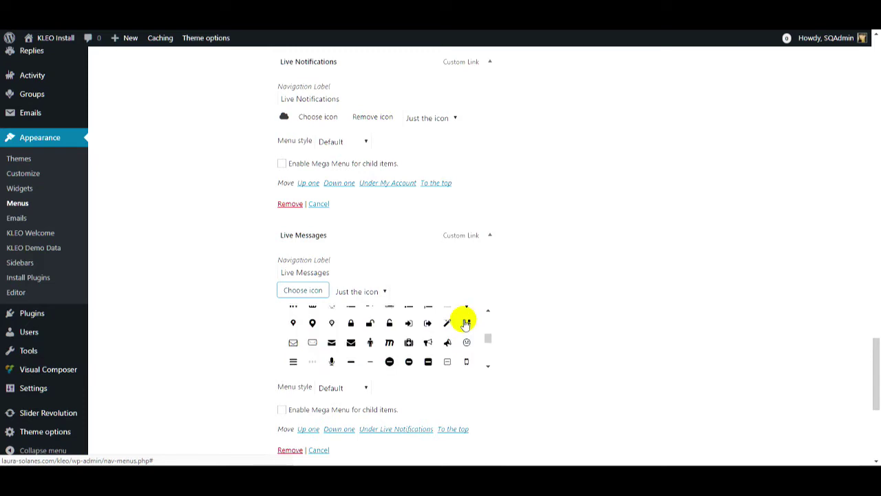
left_click(293, 342)
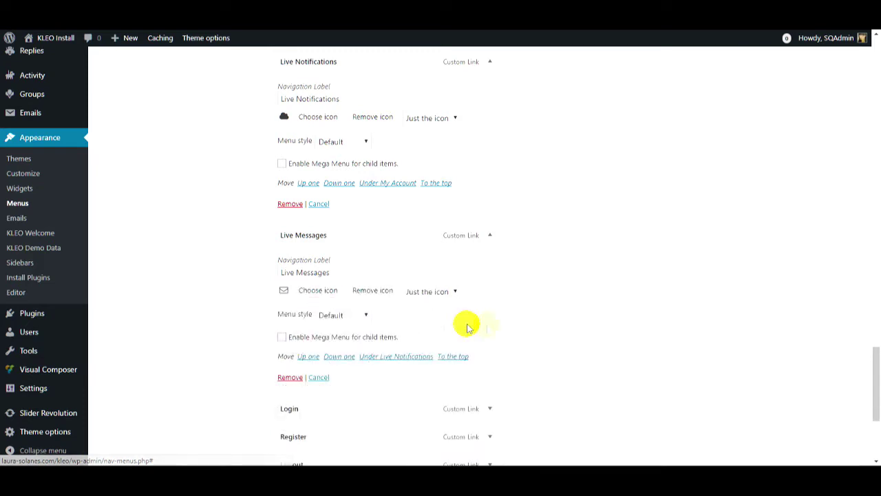
Save the menu and check the account, notifications and messages items in the site's front-end navigation.
scroll(559, 320, "down", 3)
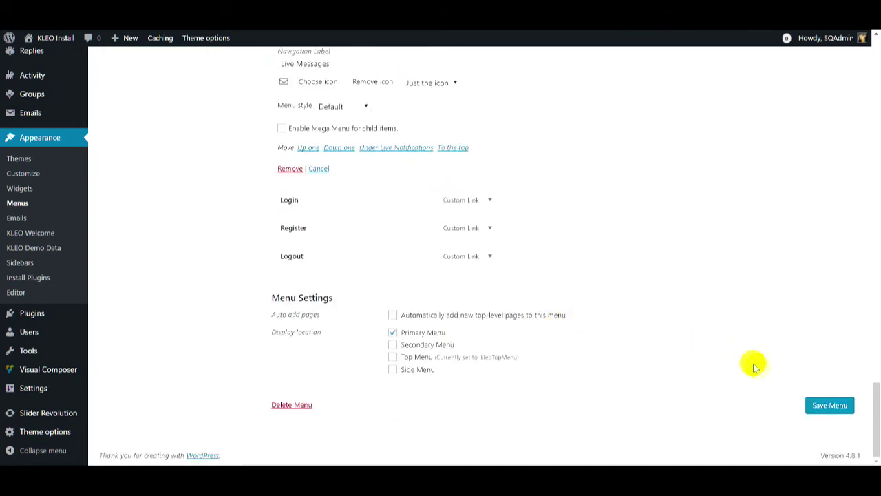
left_click(817, 406)
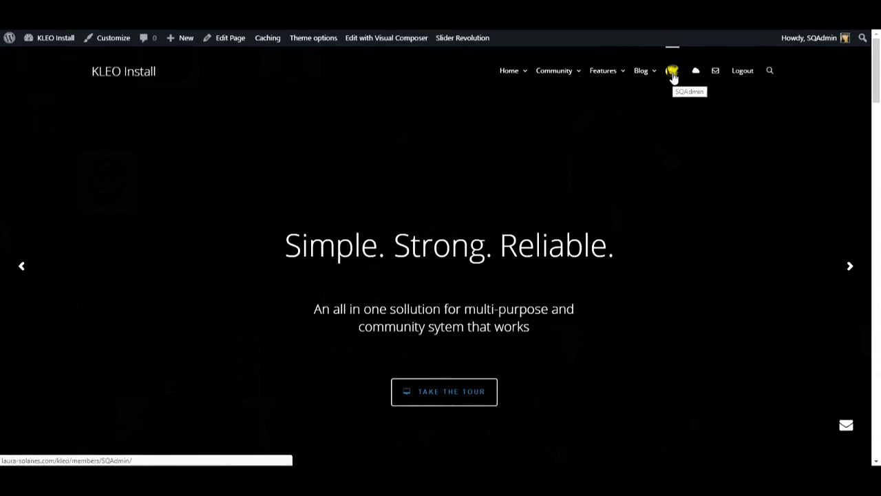
mouse_move(716, 79)
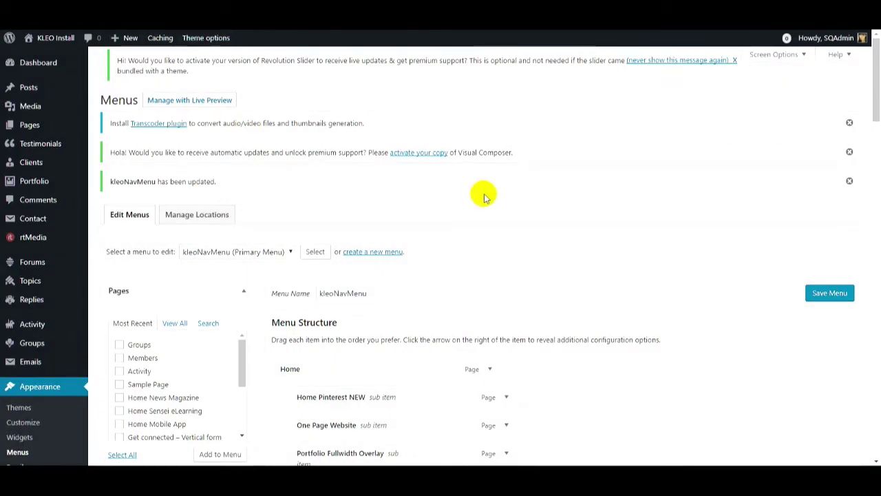
Add the BuddyPress logged-in links Activity, Profile, Notifications, Messages, Friends, Groups, Forums and Settings to the menu.
scroll(484, 197, "down", 4)
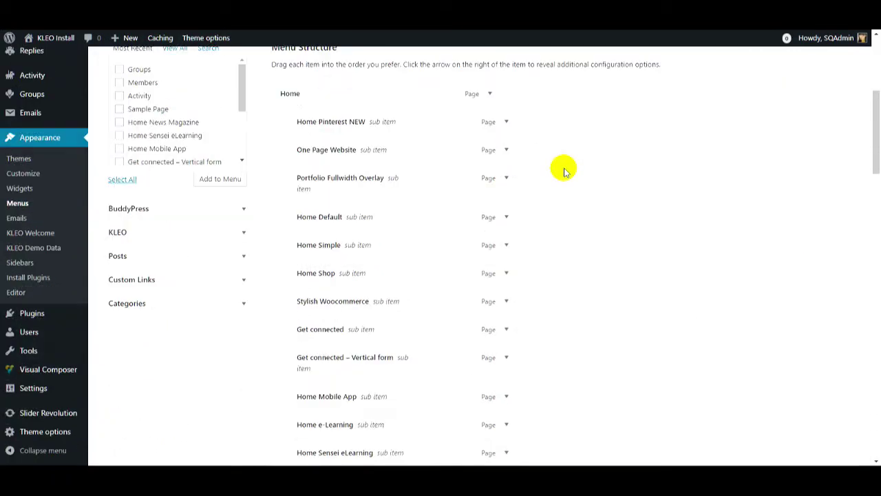
left_click(210, 209)
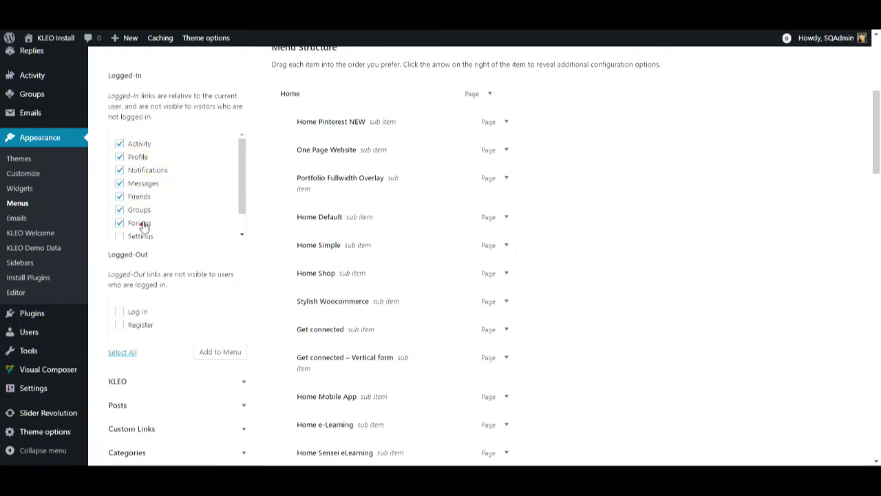
scroll(142, 224, "down", 1)
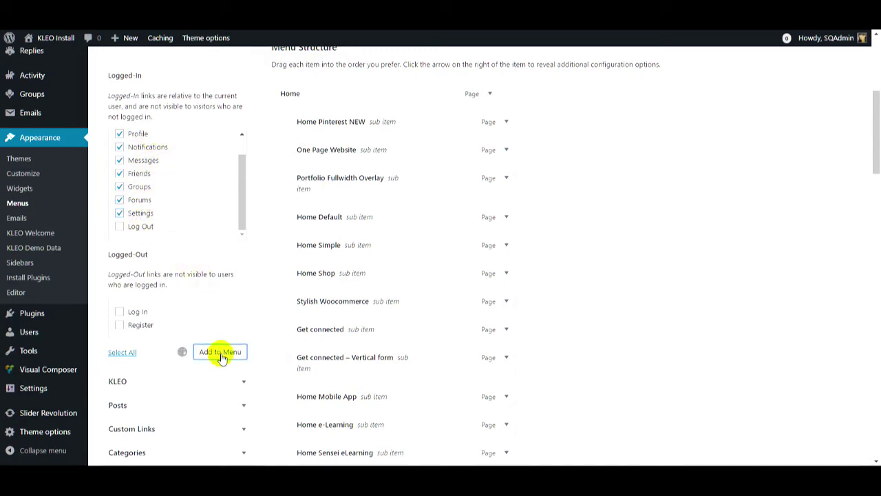
Nest Activity, Profile, Notifications, Messages, Friends, Groups, Forums and Settings, in that order, as sub items of My Account.
scroll(553, 255, "down", 15)
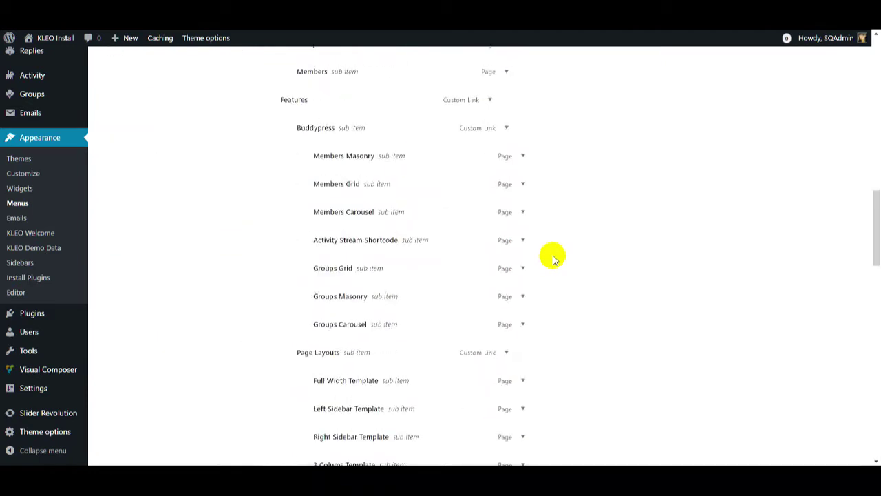
scroll(553, 256, "down", 10)
scroll(553, 257, "up", 2)
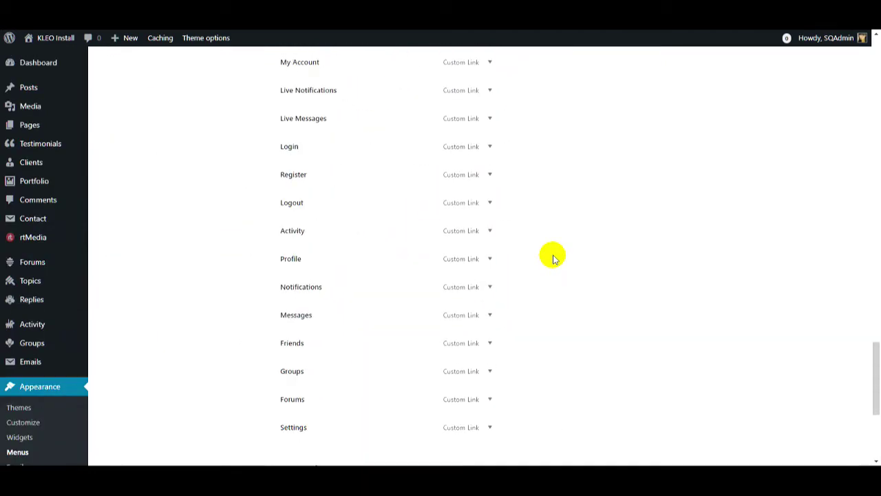
left_click_drag(326, 280, 354, 165)
left_click_drag(319, 316, 344, 176)
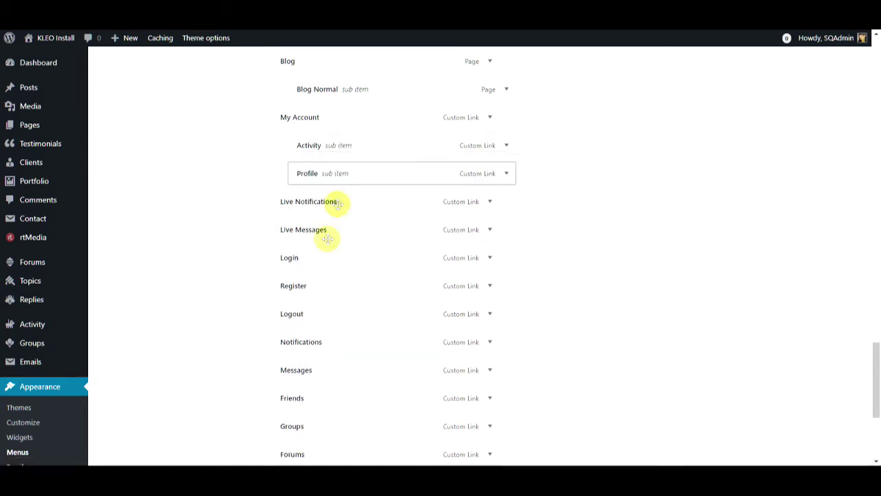
left_click_drag(332, 349, 348, 204)
left_click_drag(321, 368, 342, 229)
left_click_drag(310, 399, 335, 257)
left_click_drag(321, 417, 347, 283)
left_click_drag(324, 451, 353, 312)
scroll(354, 311, "down", 1)
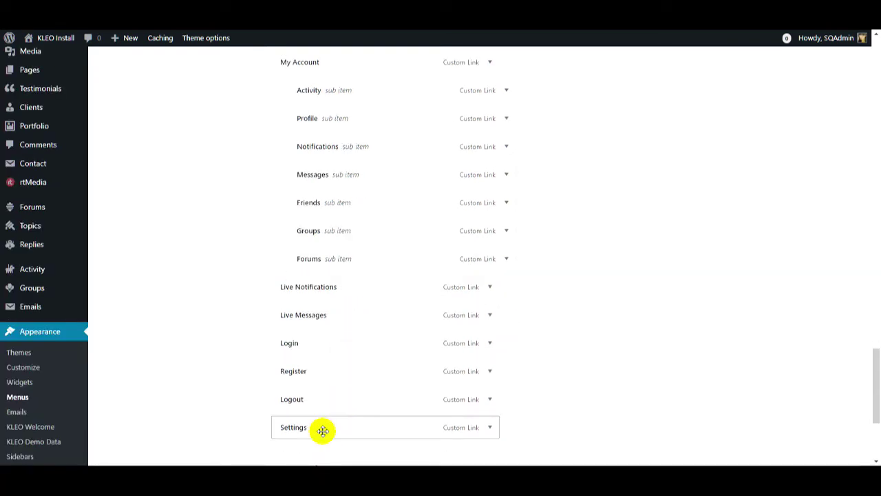
left_click_drag(322, 428, 382, 283)
Save the menu and check the account avatar's submenu on the site's front page.
scroll(381, 283, "down", 2)
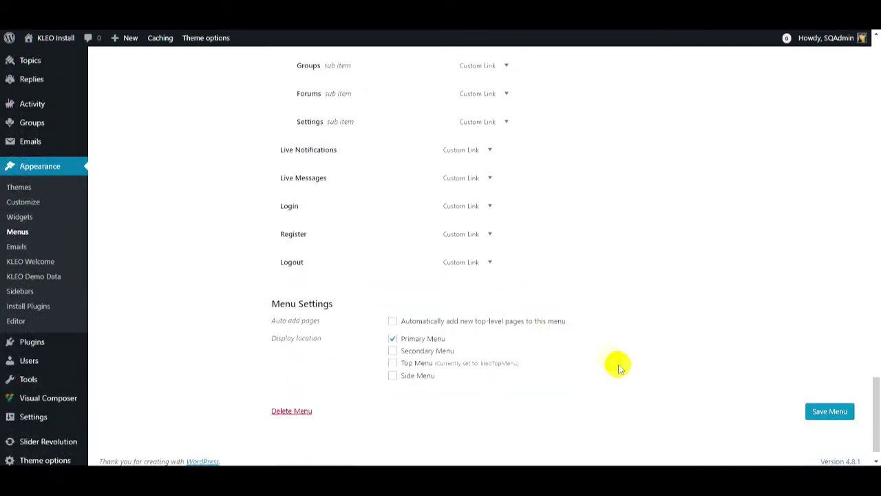
left_click(809, 408)
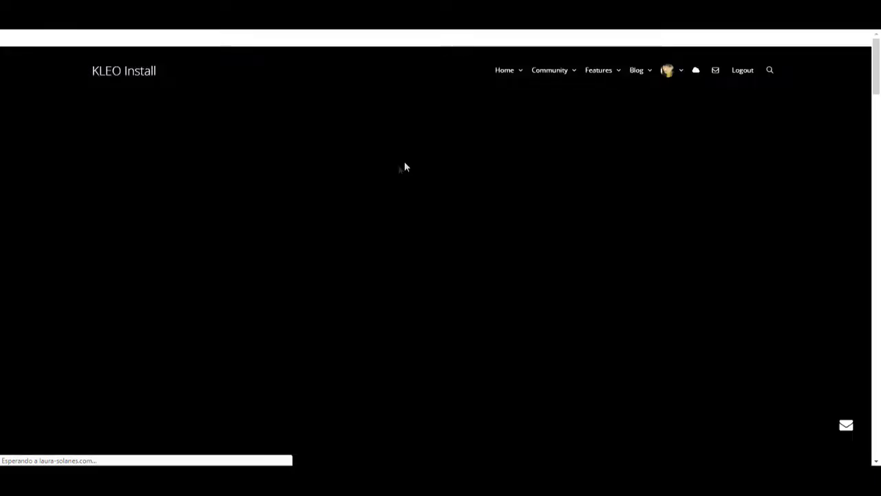
mouse_move(673, 86)
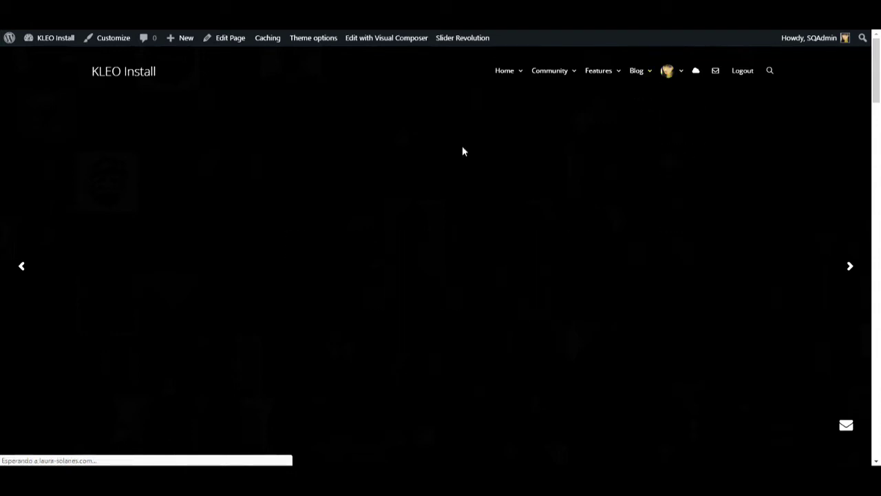
scroll(462, 149, "down", 1)
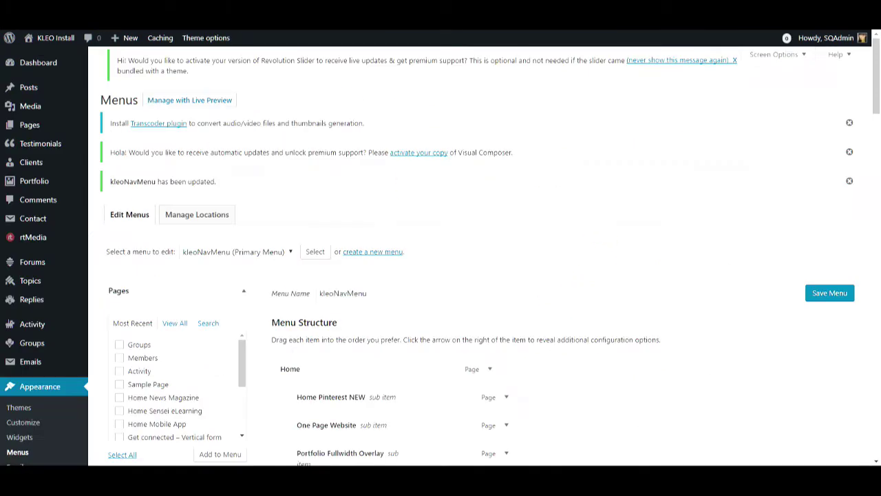
Open the theme options and review the Layout settings, from the site layout down to the contact form text.
scroll(25, 220, "down", 5)
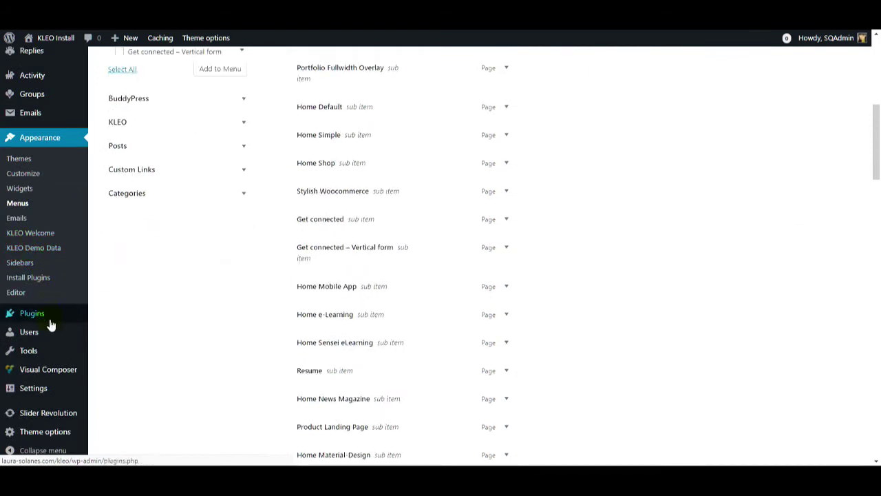
mouse_move(33, 432)
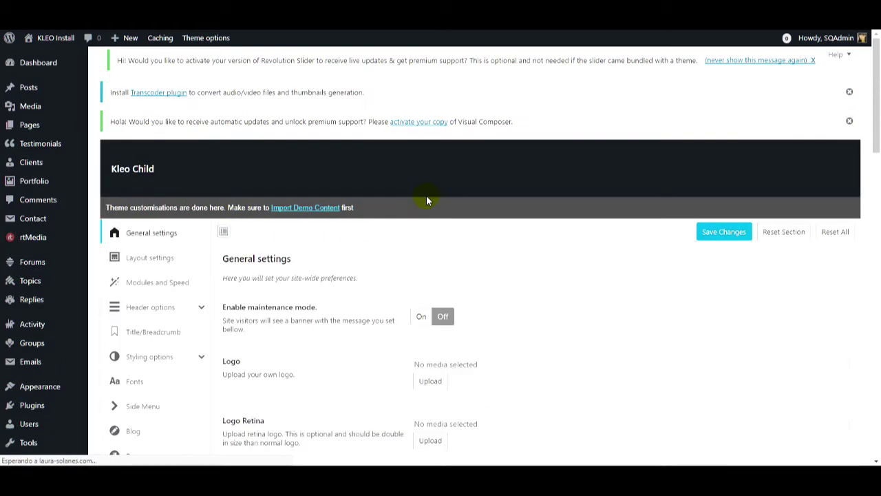
scroll(505, 211, "down", 2)
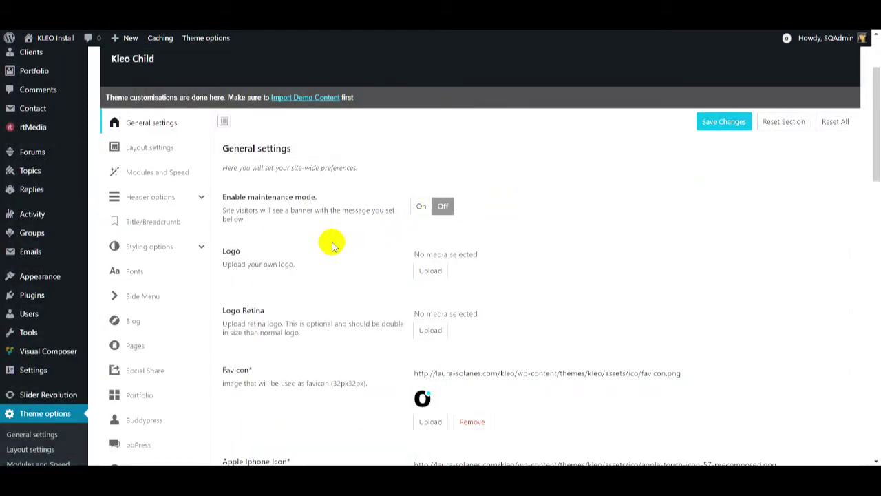
left_click(181, 149)
scroll(361, 191, "down", 1)
scroll(341, 216, "down", 2)
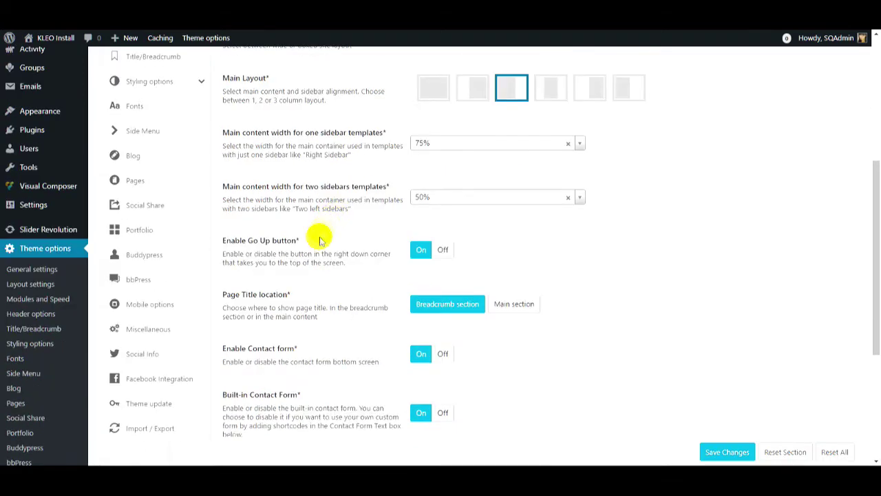
scroll(574, 314, "down", 3)
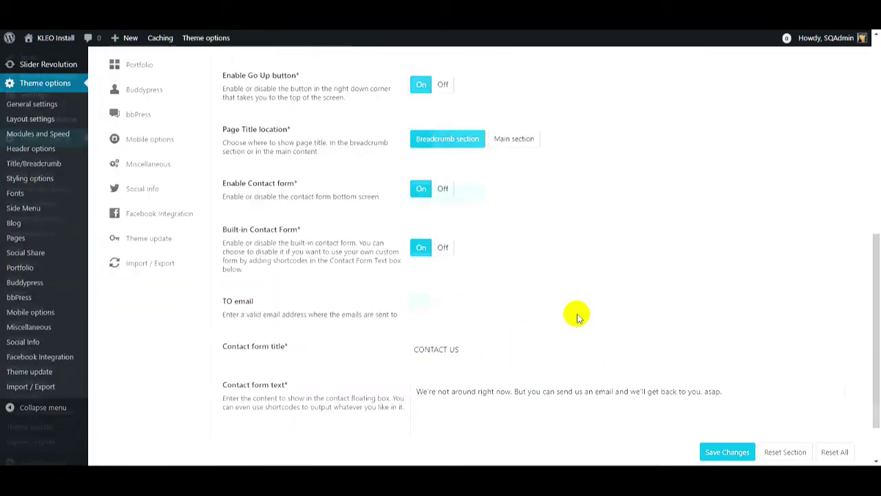
scroll(574, 309, "down", 2)
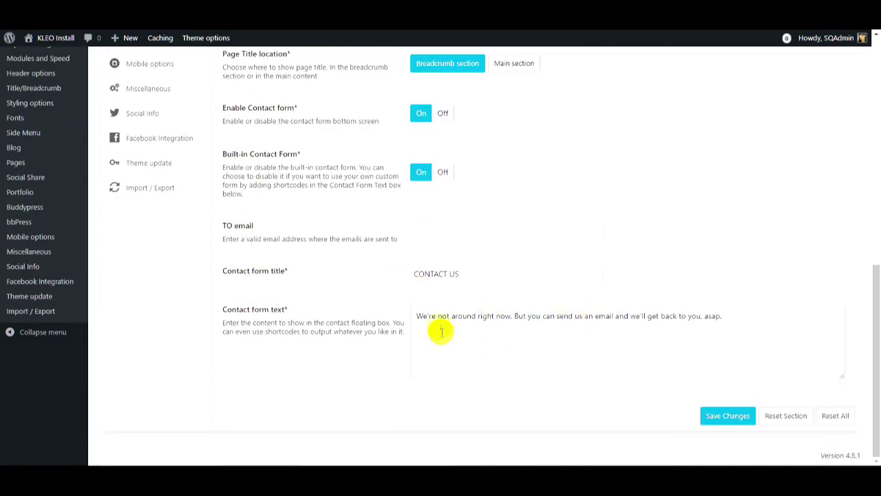
scroll(344, 319, "up", 4)
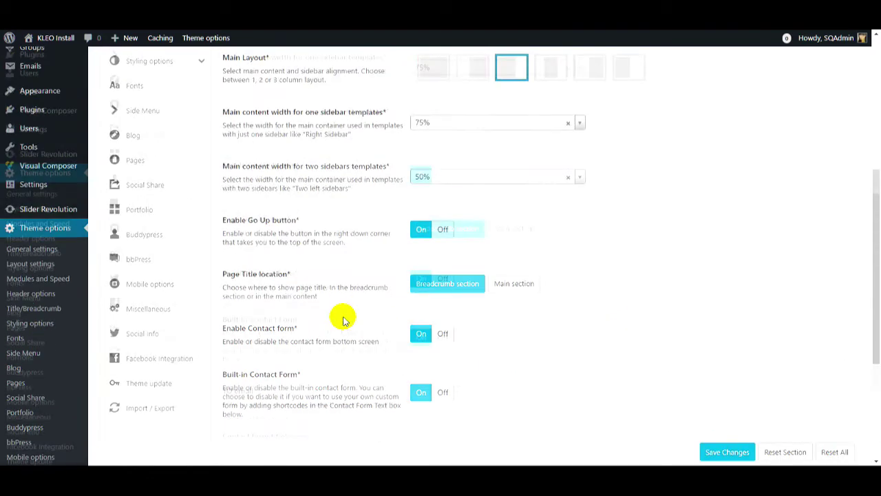
scroll(342, 318, "up", 3)
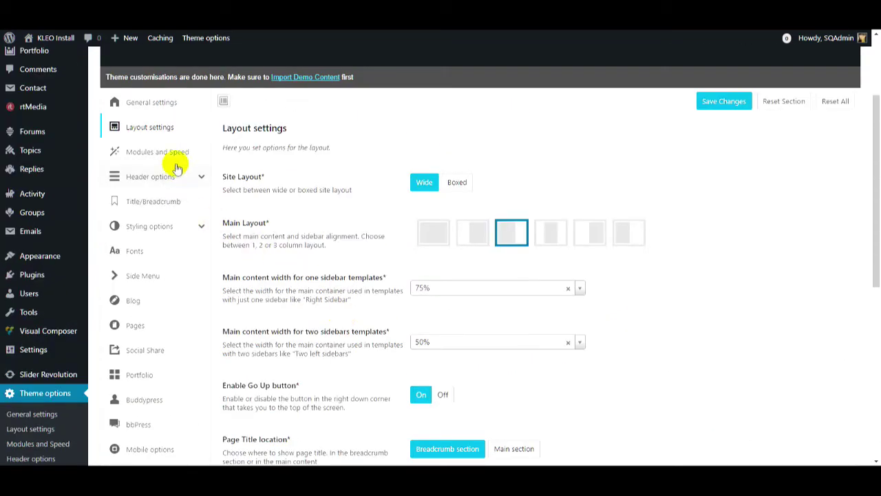
Turn on PERFORMANCE and SPEED and Remove query string in the Modules and Speed settings.
left_click(177, 162)
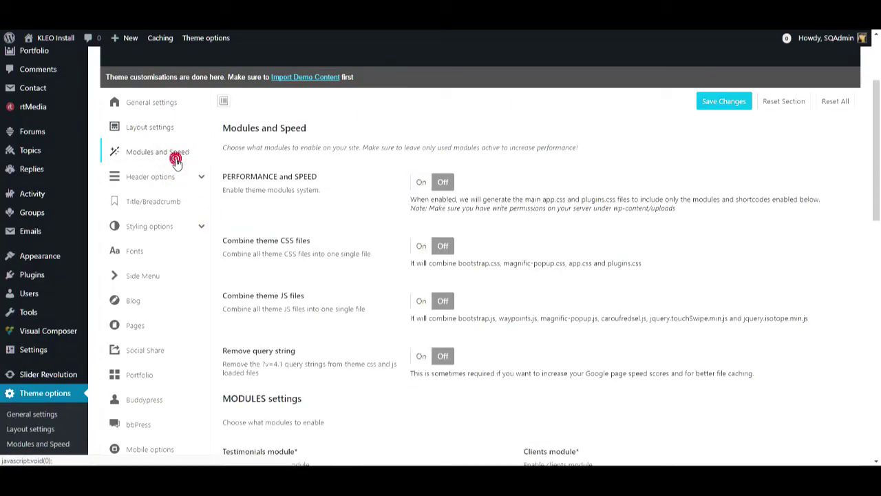
left_click(421, 185)
scroll(496, 265, "down", 2)
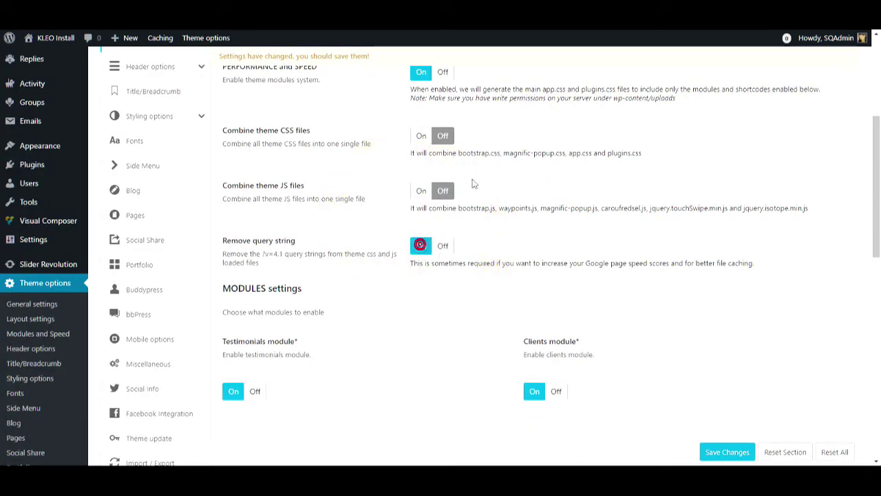
left_click(422, 135)
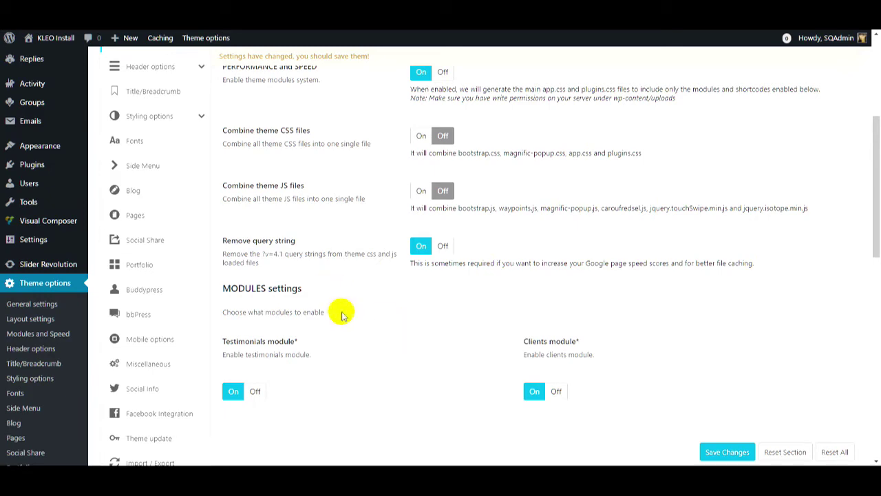
scroll(344, 306, "up", 5)
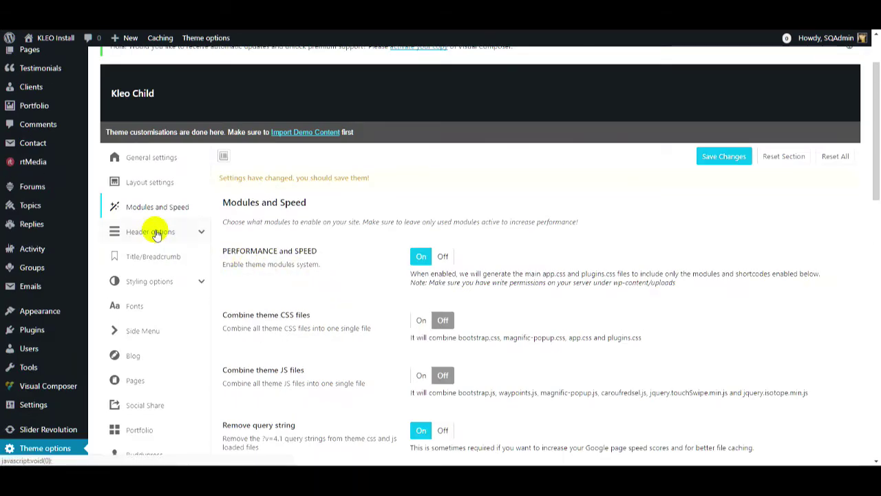
In the Header options, add Members and Groups to the Search context of the menu's Ajax search.
left_click(154, 231)
scroll(302, 289, "down", 5)
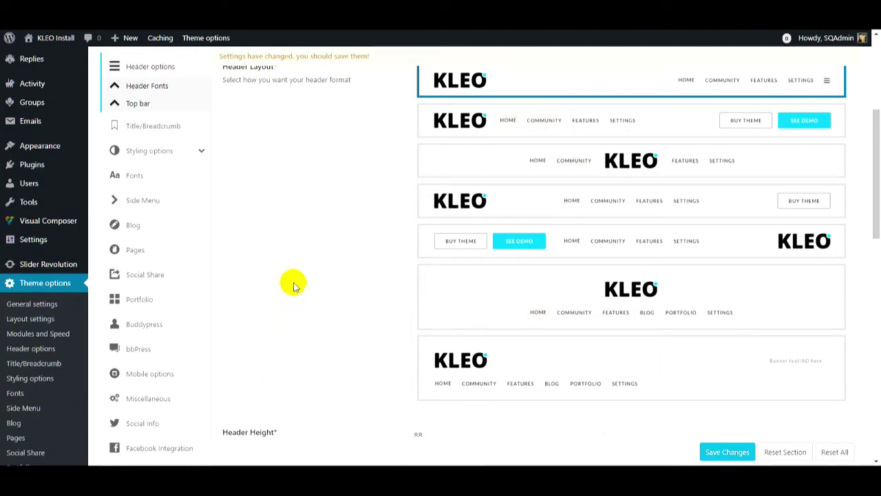
scroll(293, 287, "down", 7)
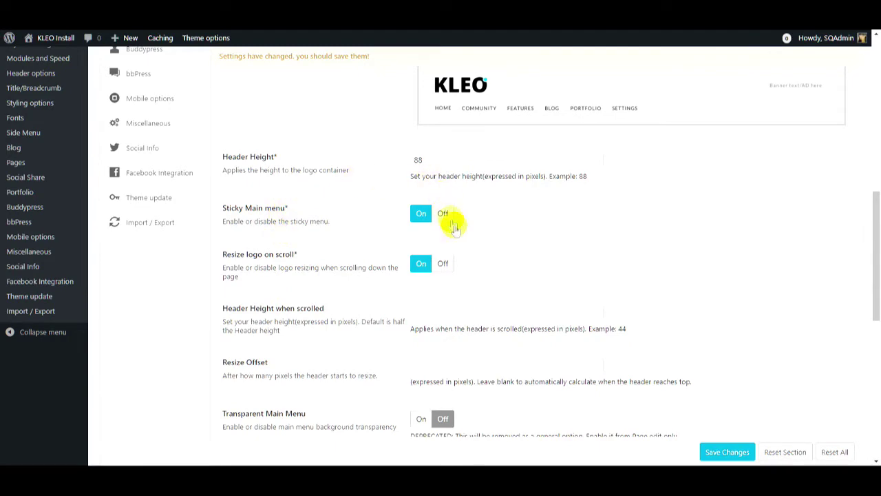
scroll(494, 232, "down", 5)
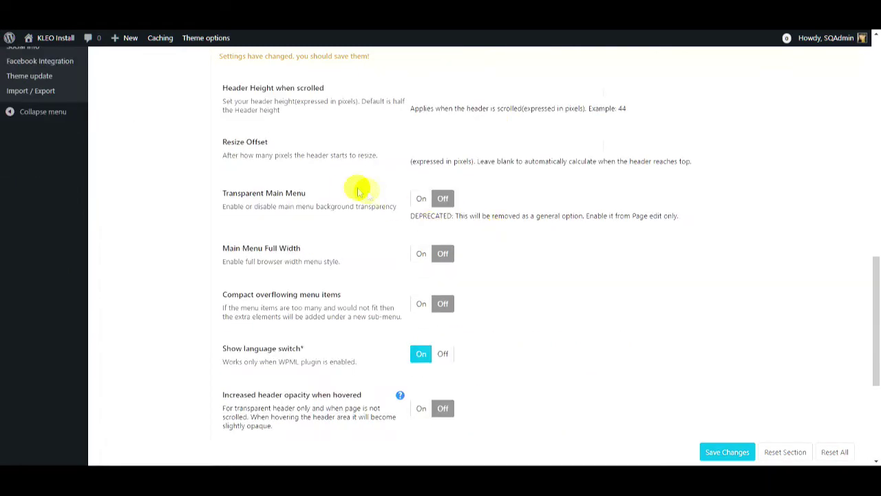
scroll(485, 303, "down", 5)
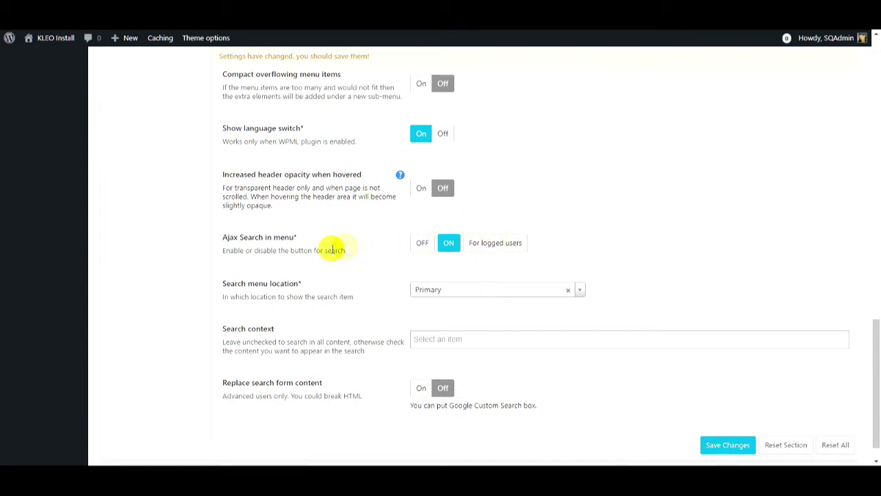
scroll(249, 259, "down", 1)
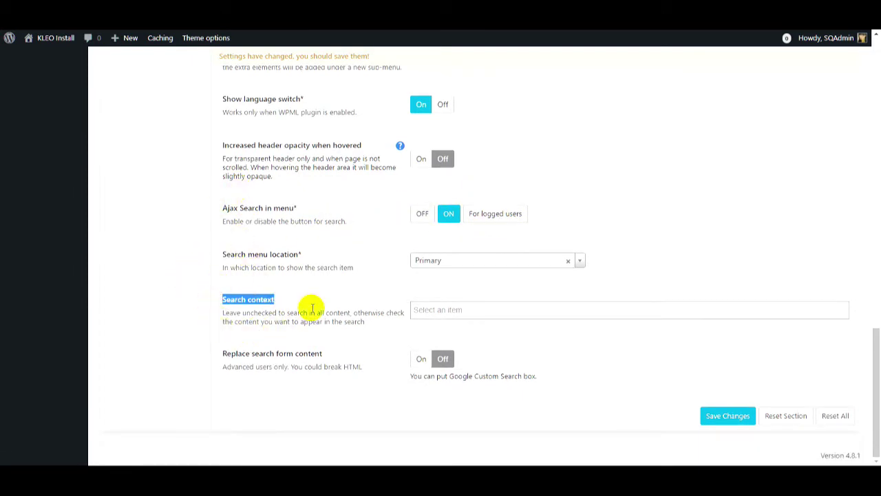
left_click(476, 311)
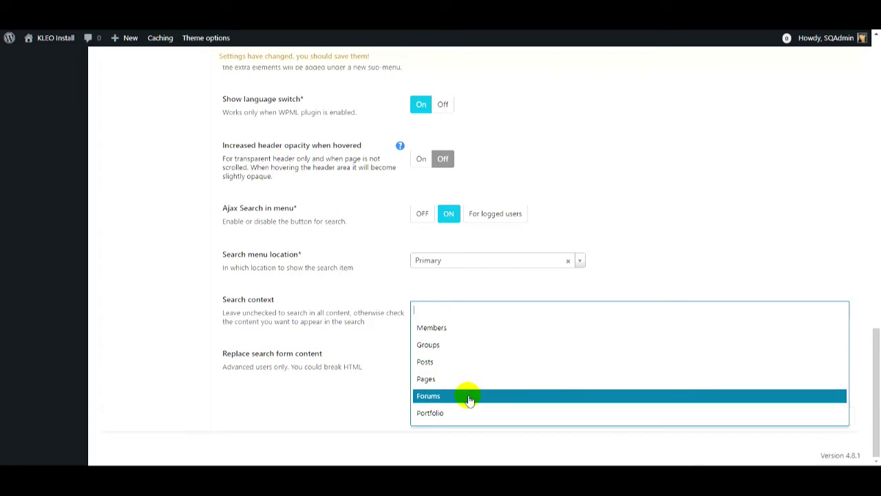
left_click(466, 329)
left_click(475, 313)
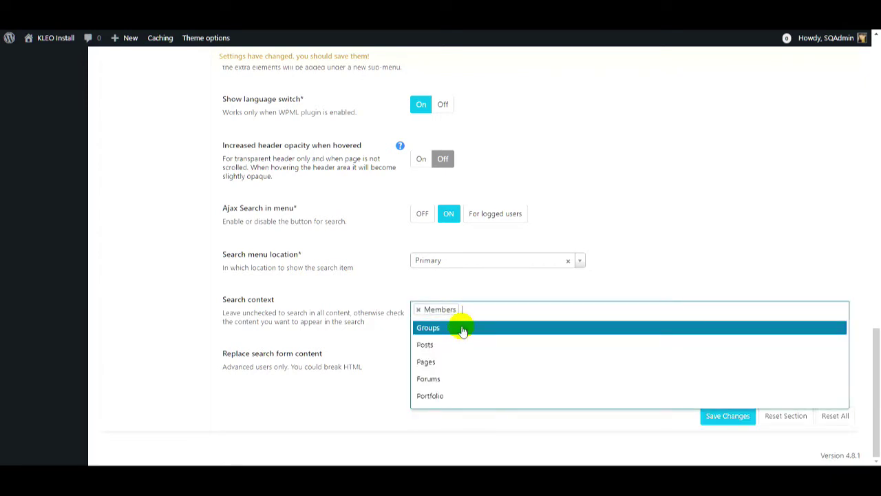
left_click(463, 331)
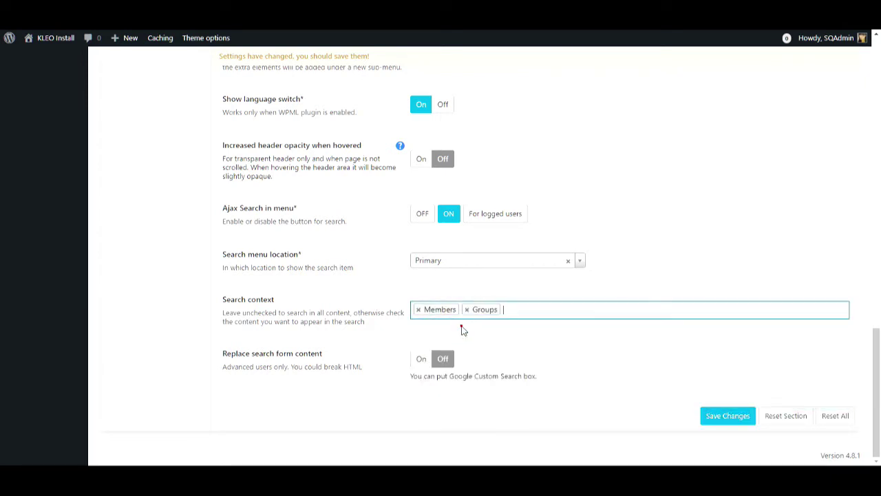
left_click(511, 334)
Review the Top bar settings under the Header options.
scroll(385, 361, "up", 15)
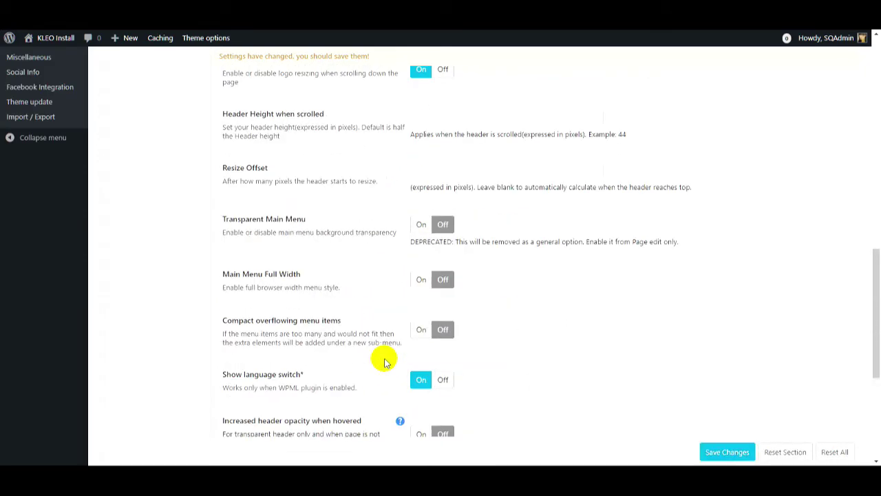
scroll(400, 319, "up", 5)
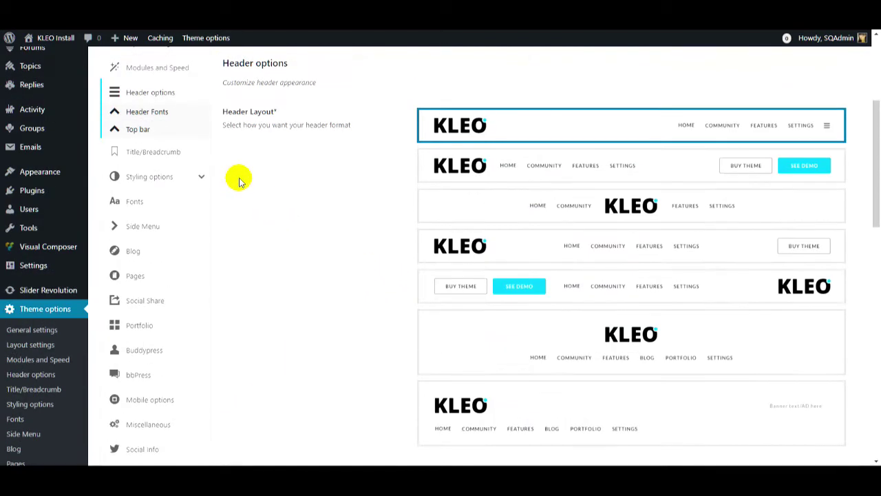
left_click(168, 135)
scroll(330, 171, "up", 1)
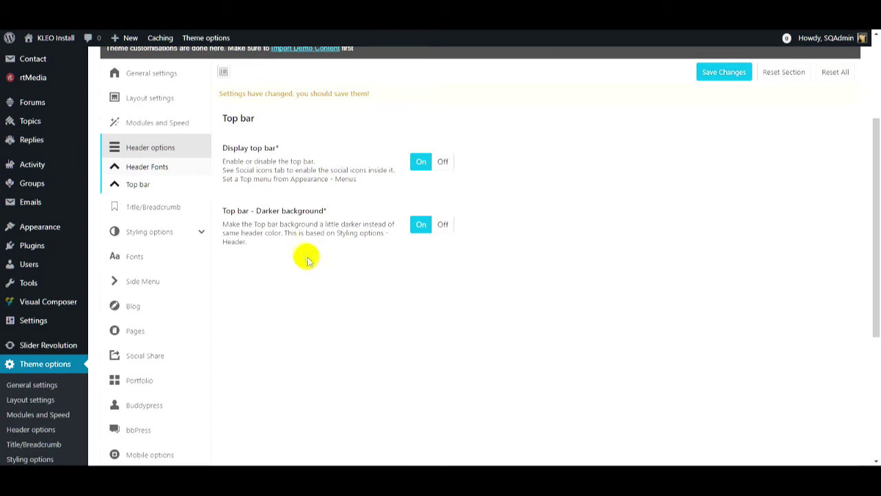
Review the Title/Breadcrumb settings, including the Main menu info text, layouts and padding, and open the Styling options.
left_click(161, 206)
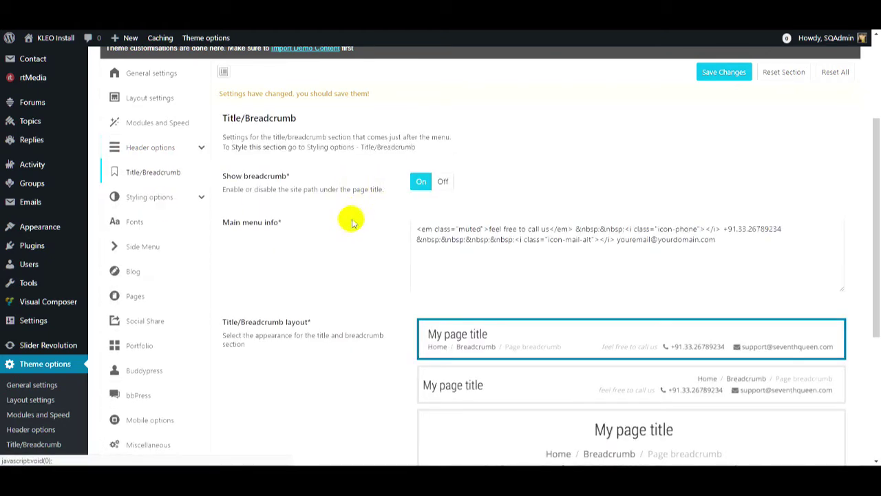
scroll(266, 234, "down", 1)
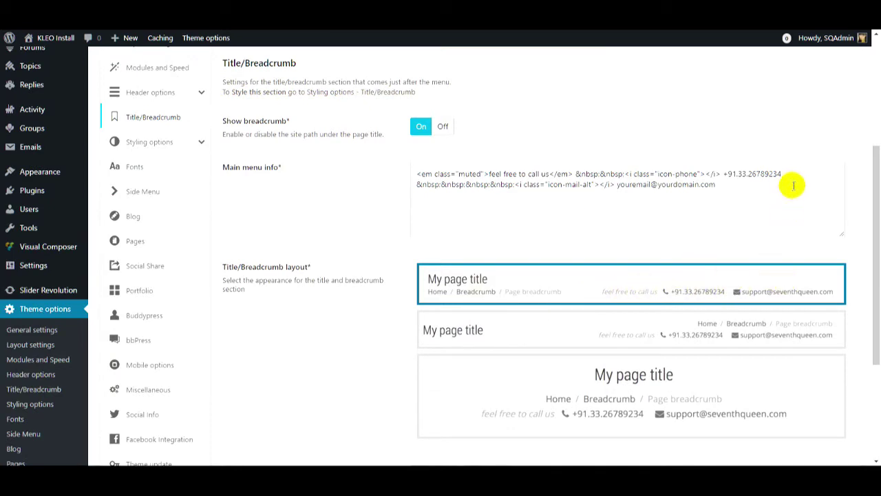
left_click_drag(784, 184, 397, 164)
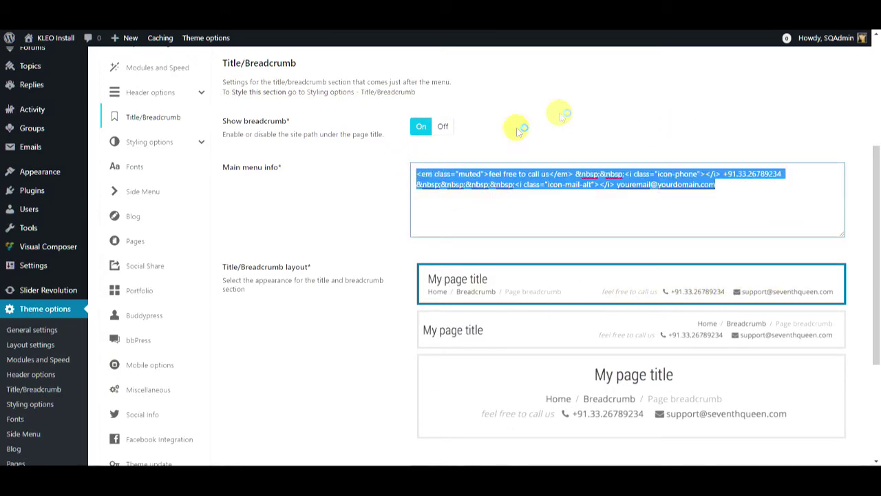
left_click(377, 214)
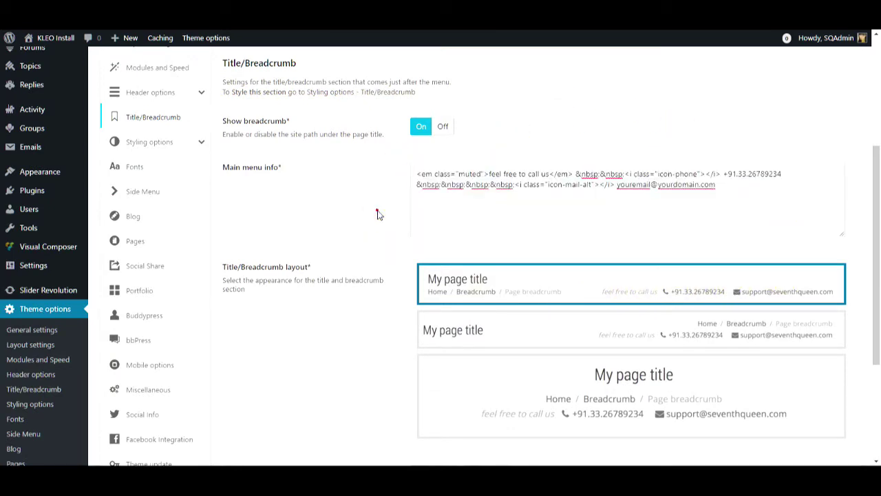
scroll(378, 212, "down", 3)
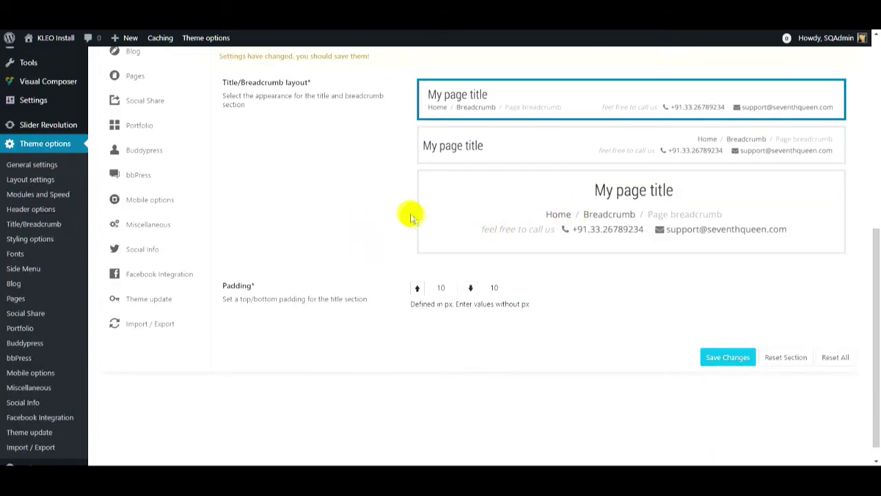
scroll(402, 210, "up", 3)
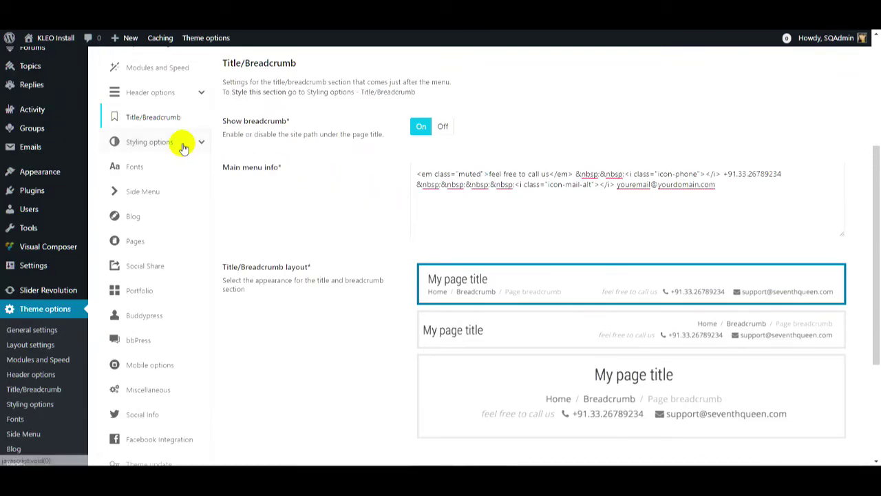
left_click(181, 142)
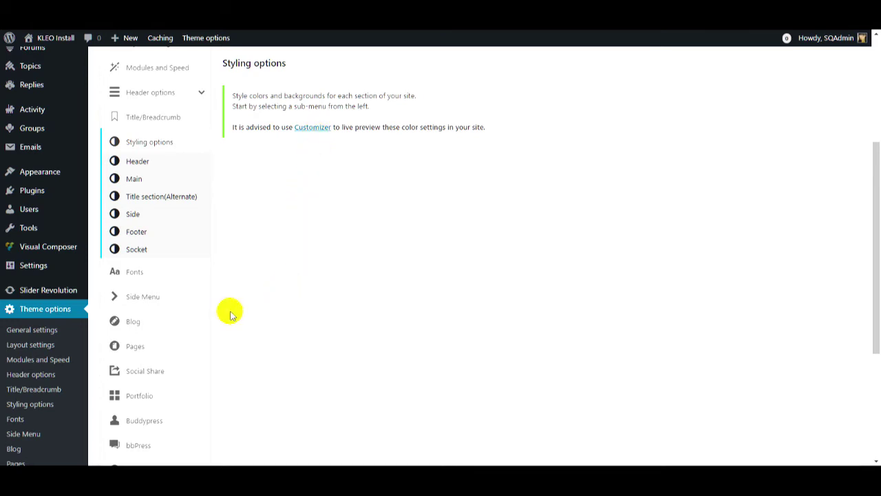
Turn on the side menu for the site and look through its toggle button, position, type and menu text settings.
left_click(175, 296)
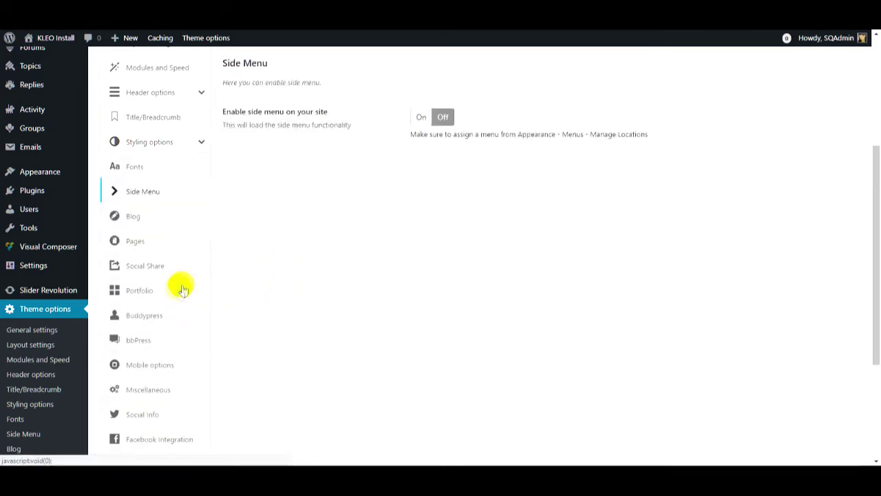
left_click(421, 119)
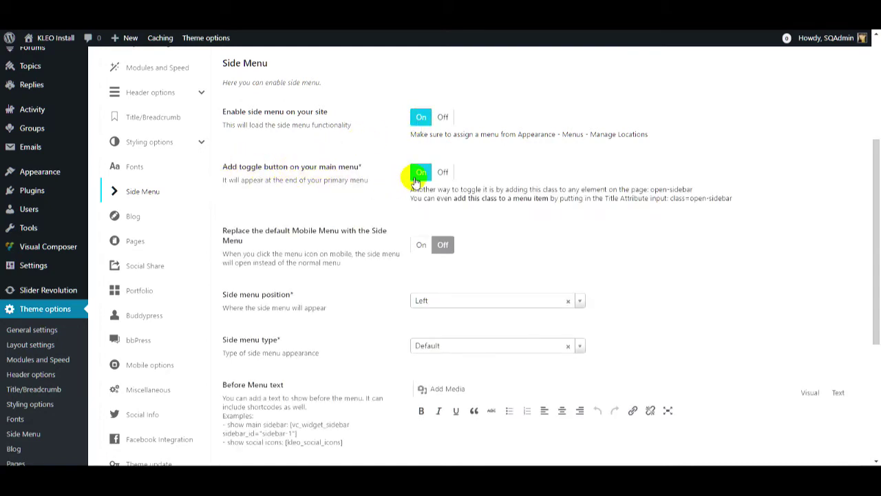
scroll(320, 249, "down", 3)
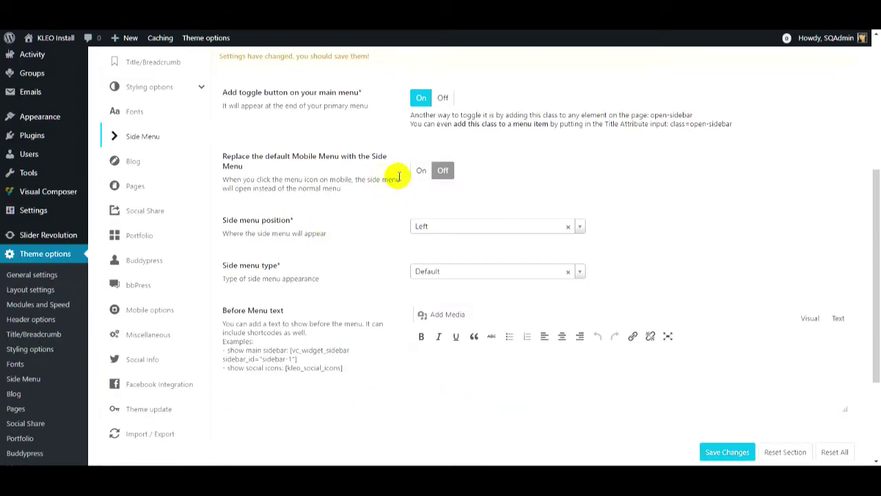
scroll(511, 276, "down", 1)
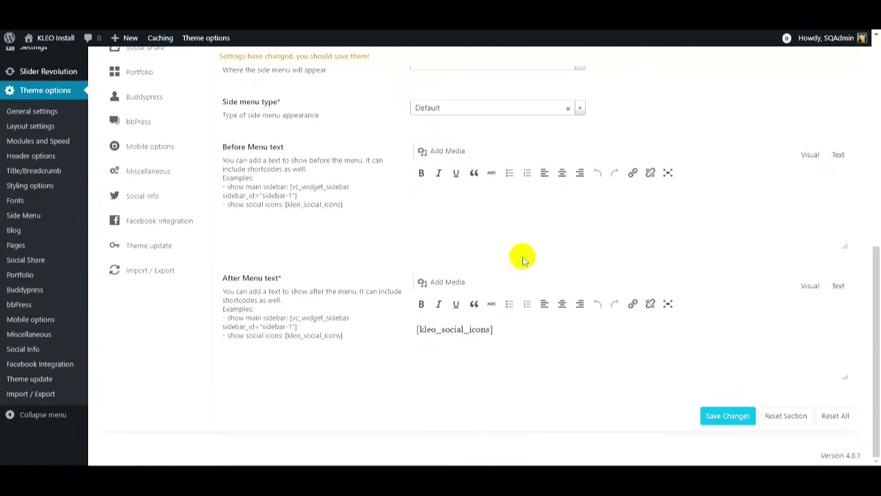
Review the Blog settings, from the page layouts and display type down to the post navigation and related posts options.
scroll(363, 317, "up", 5)
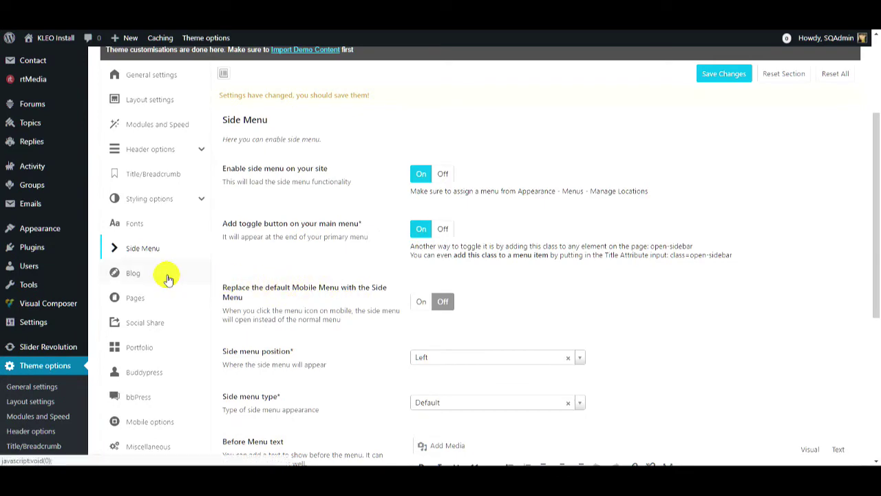
left_click(168, 276)
scroll(336, 245, "down", 1)
scroll(336, 246, "down", 2)
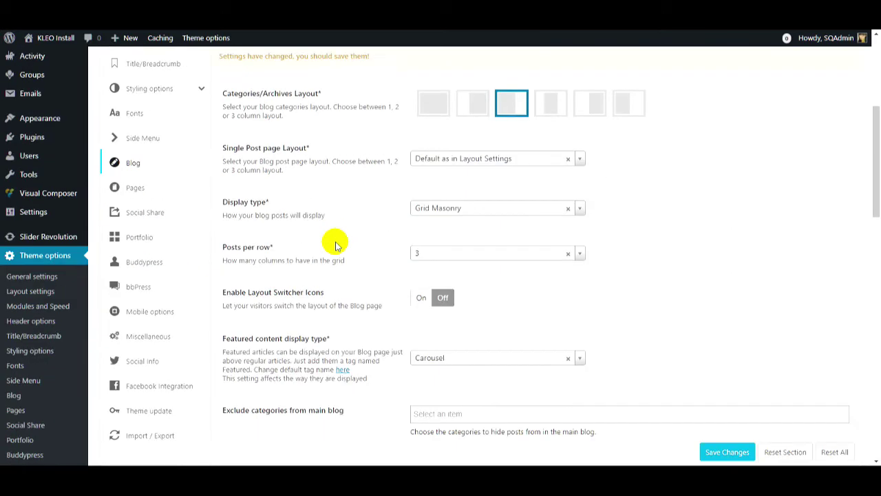
scroll(341, 293, "down", 2)
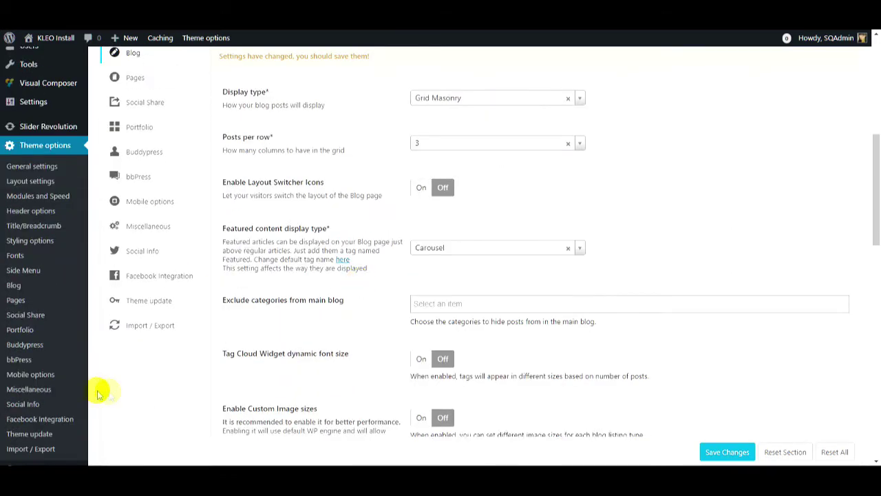
scroll(334, 346, "down", 2)
scroll(404, 352, "down", 8)
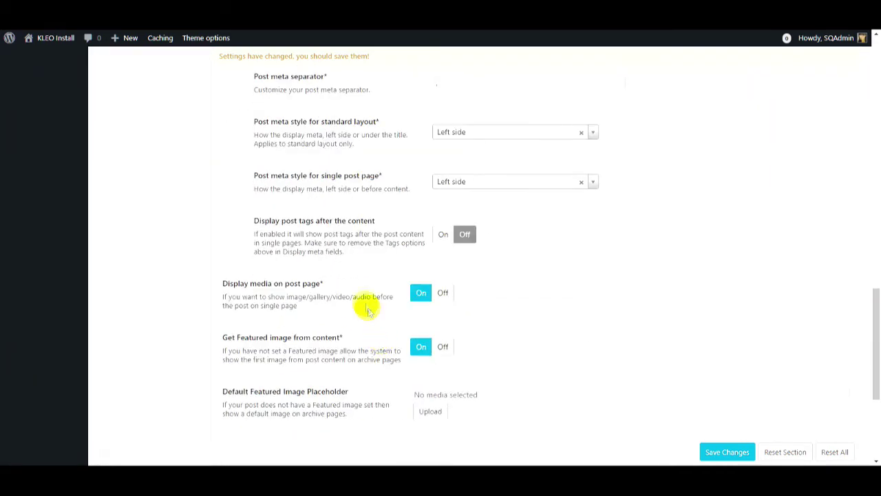
scroll(491, 269, "down", 4)
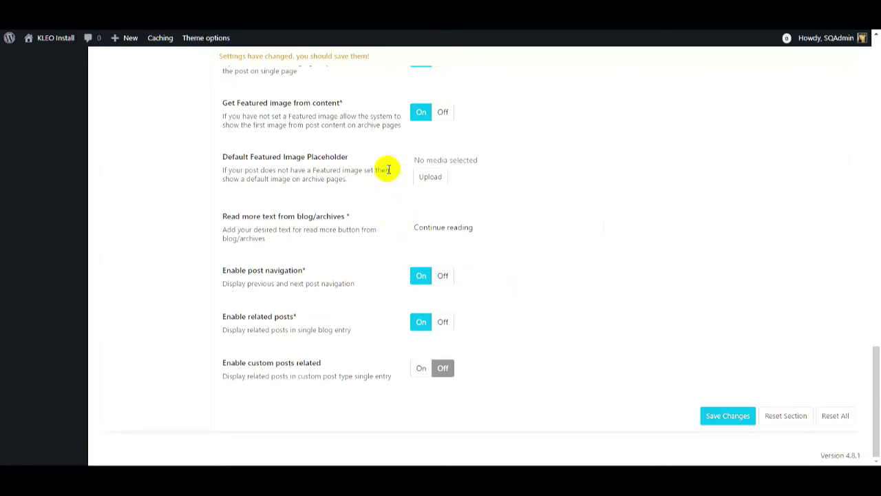
Review the Pages settings and the Social Share settings, including the post types available for social sharing.
scroll(384, 368, "up", 6)
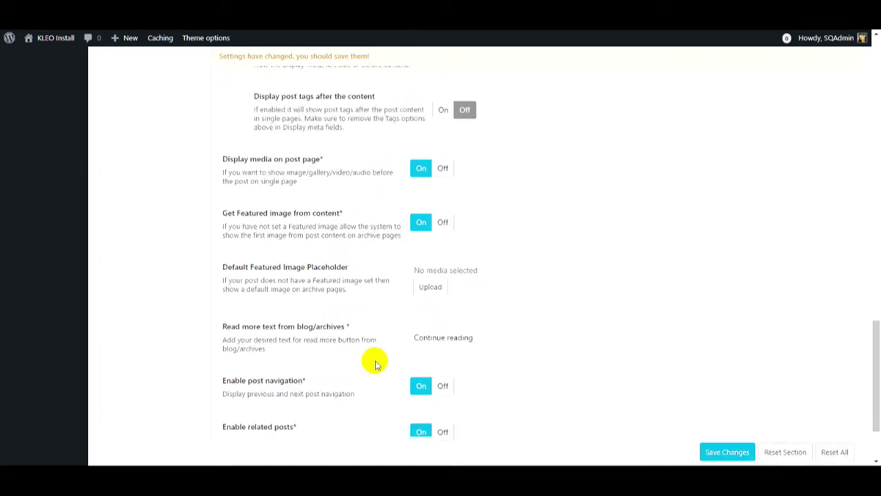
scroll(365, 320, "up", 15)
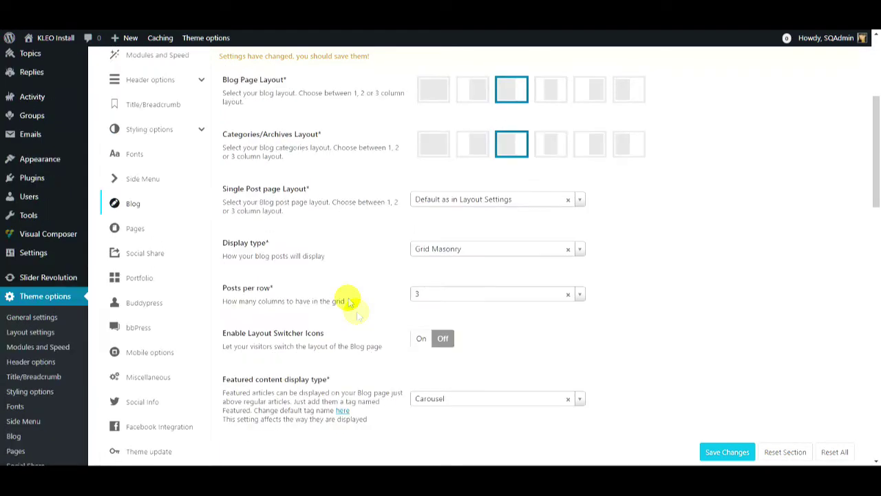
left_click(153, 229)
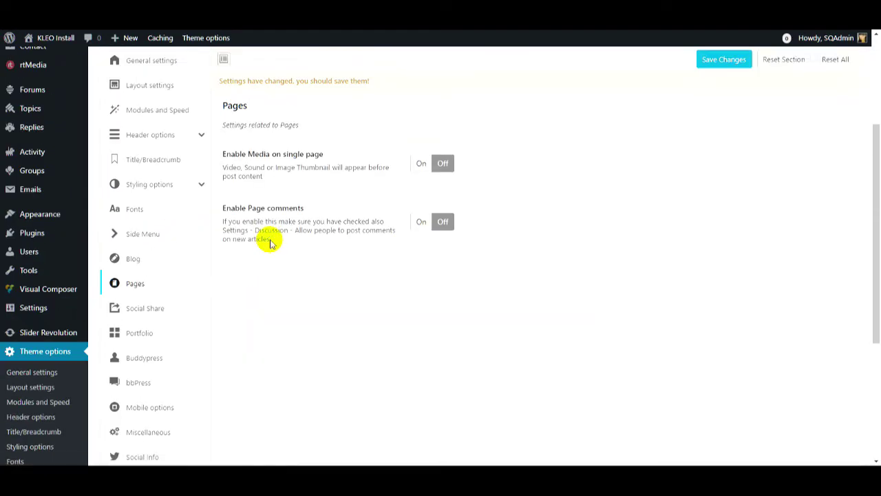
left_click(183, 309)
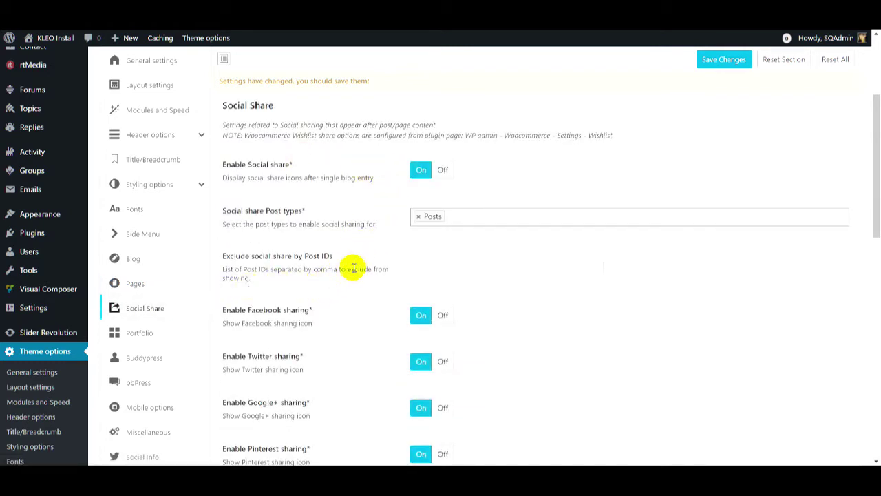
left_click(453, 221)
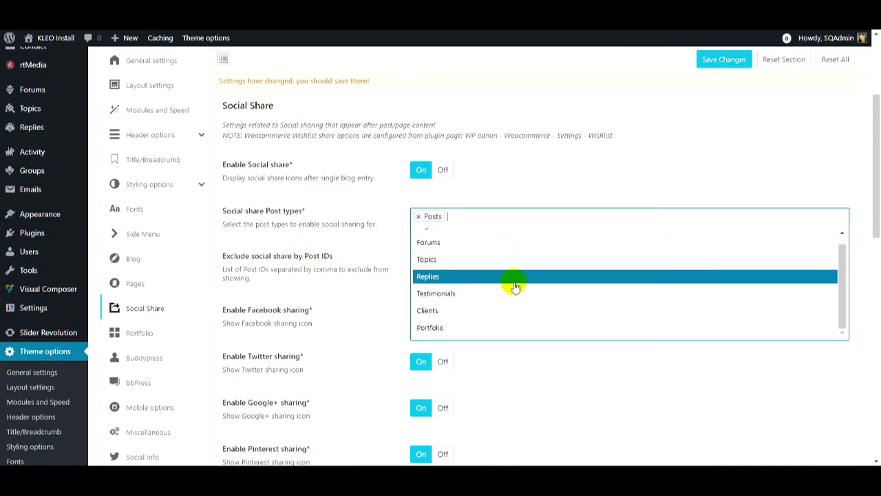
left_click(332, 287)
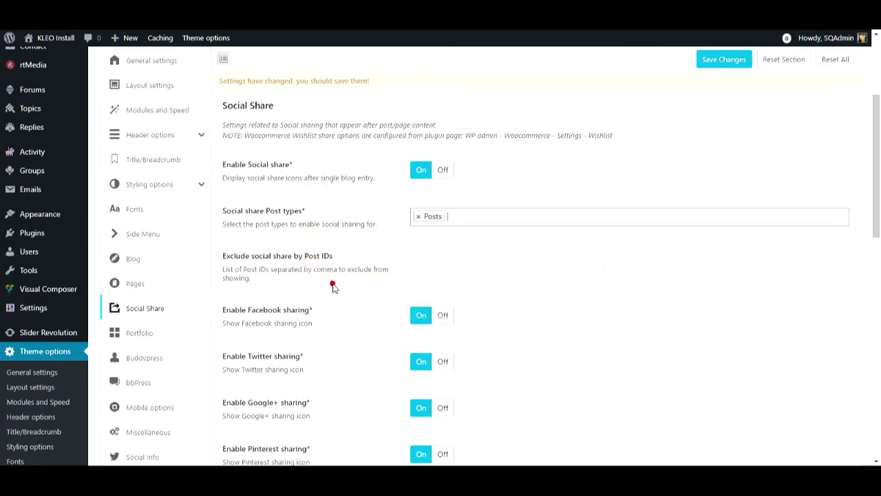
Review the Portfolio settings down to the single item page options.
left_click(150, 332)
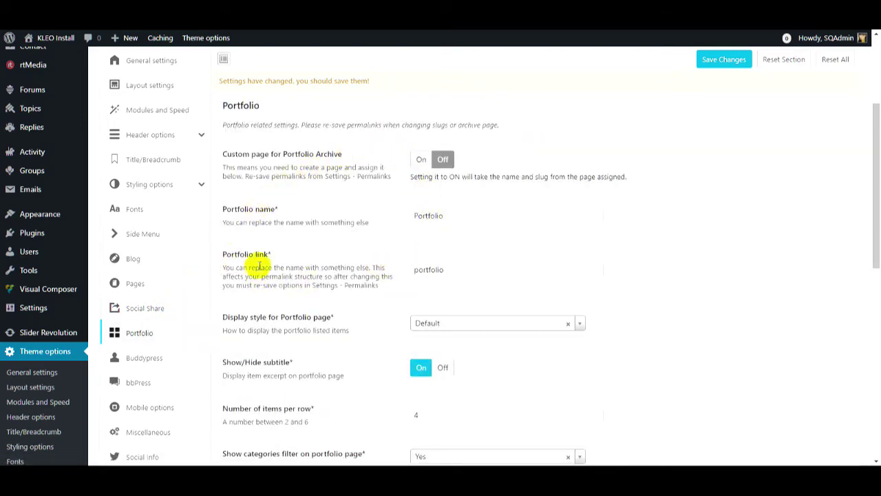
scroll(348, 248, "down", 4)
scroll(401, 323, "down", 3)
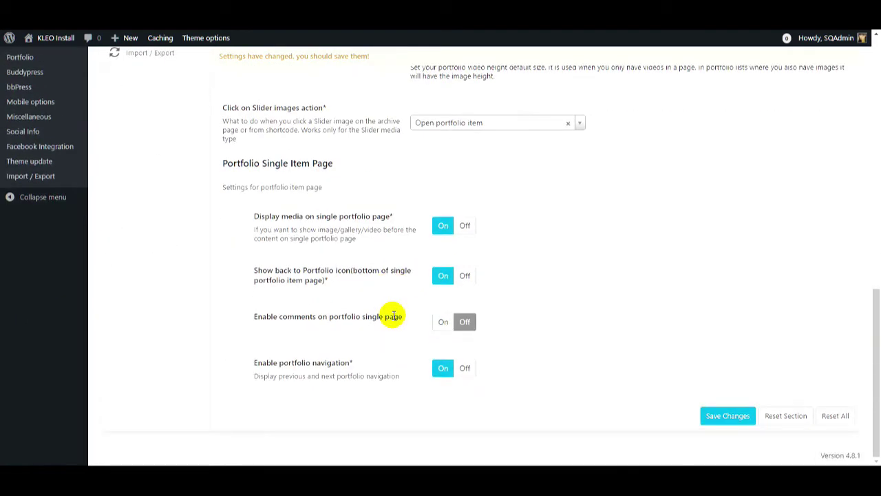
In the Buddypress settings, turn off the breadcrumb and hide the breadcrumb section for profile pages.
scroll(365, 329, "up", 4)
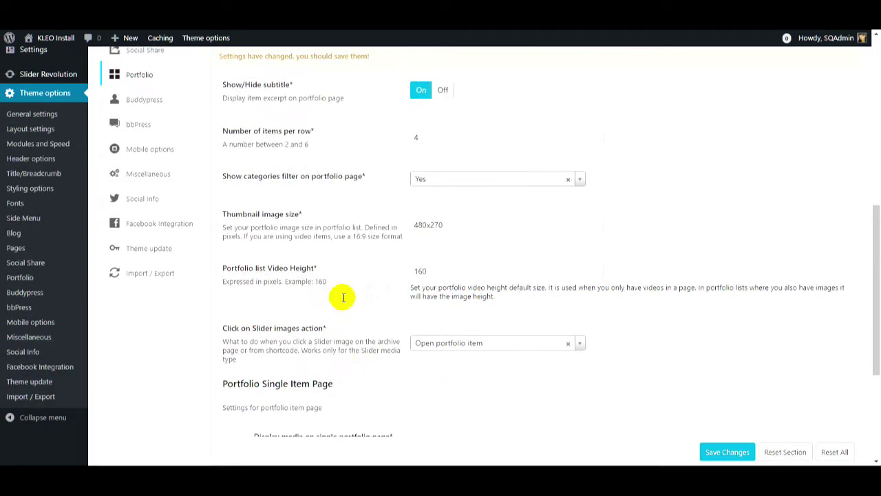
left_click(186, 153)
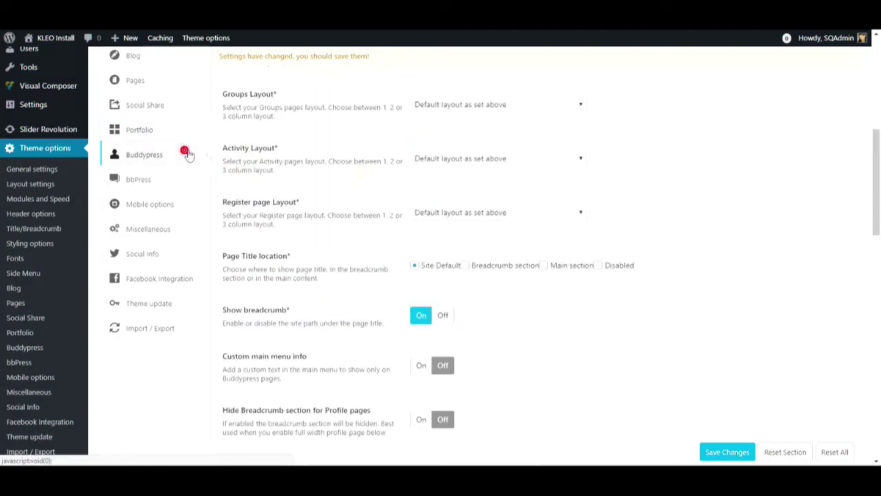
scroll(571, 173, "up", 3)
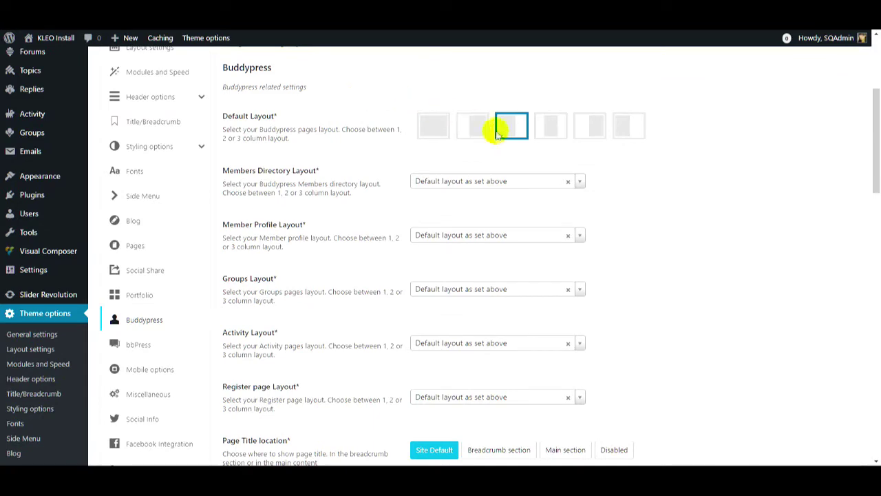
scroll(364, 173, "down", 2)
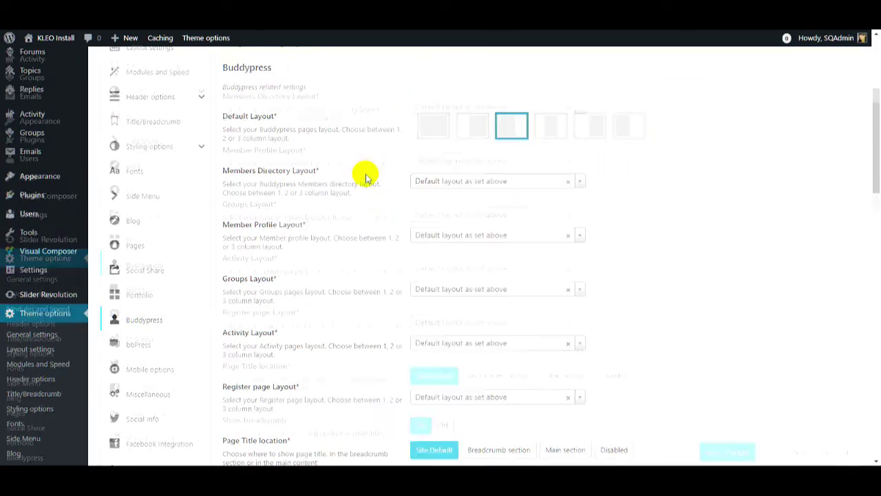
scroll(345, 265, "down", 2)
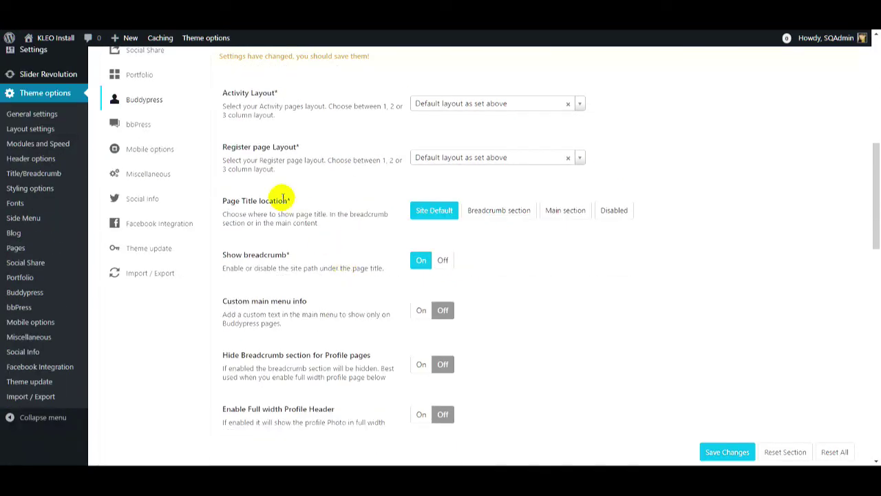
scroll(472, 245, "down", 2)
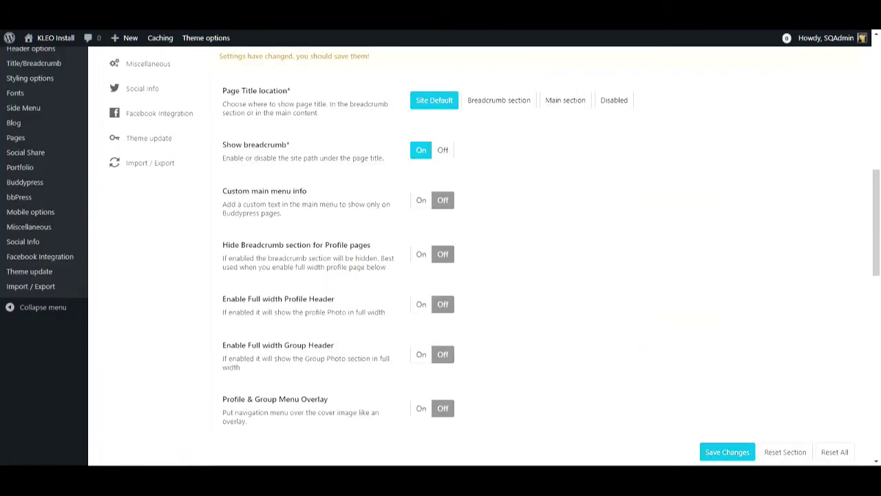
left_click(423, 153)
scroll(505, 188, "down", 1)
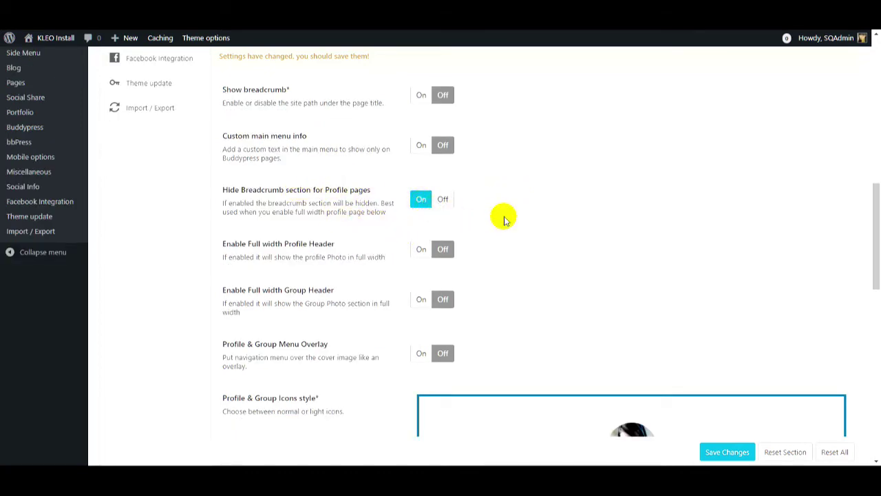
Enable the full width profile header and the profile and group menu overlay for Buddypress.
scroll(505, 213, "down", 1)
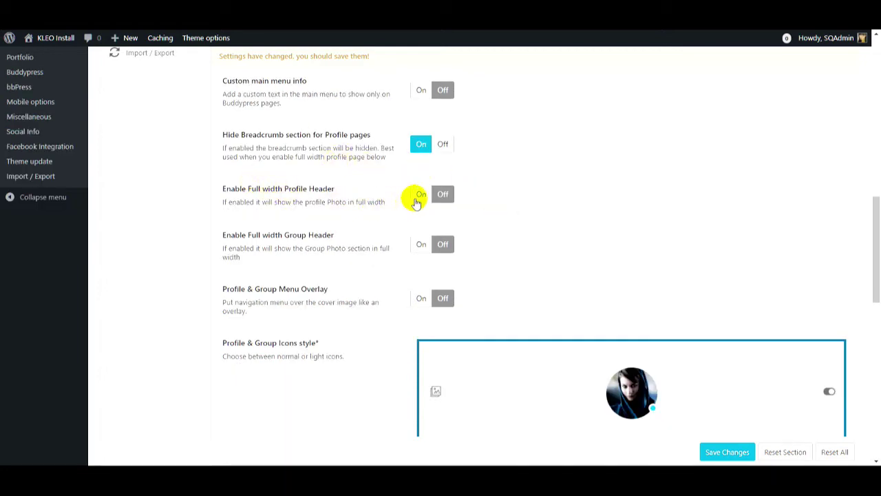
scroll(372, 200, "down", 1)
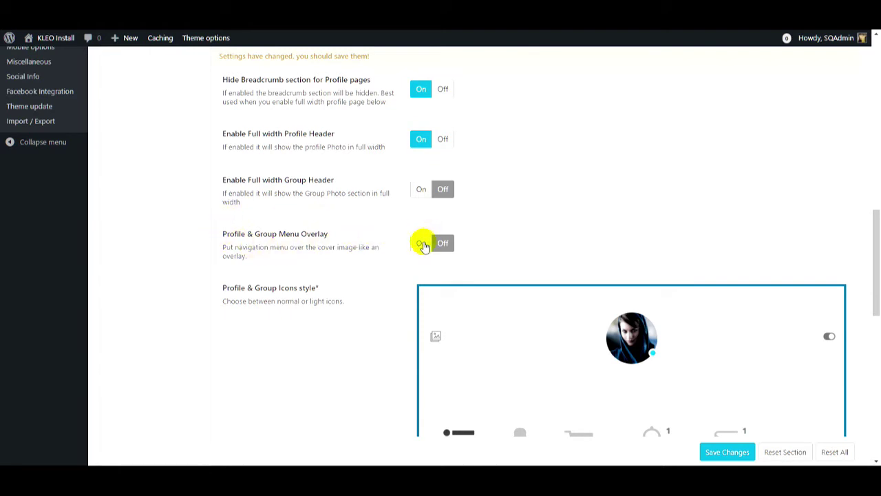
left_click(487, 233)
Choose the light profile and group icons style and look through the remaining Buddypress options down to groups per page.
scroll(487, 233, "down", 4)
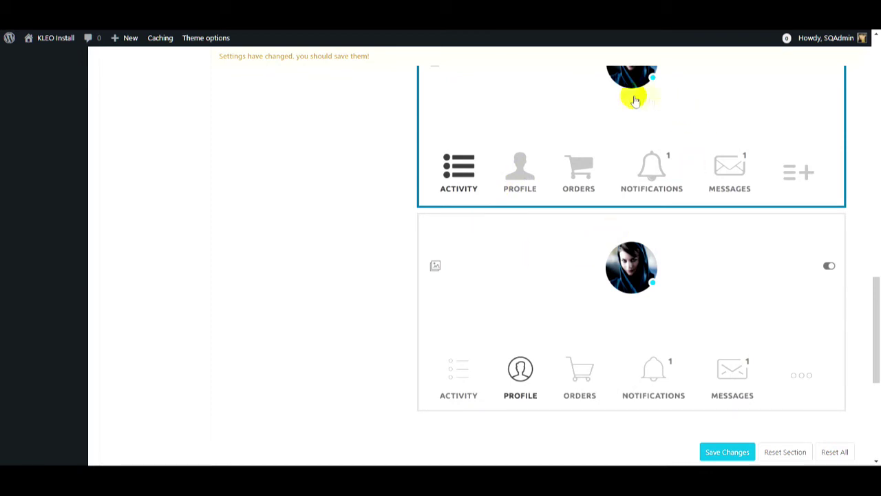
left_click(761, 250)
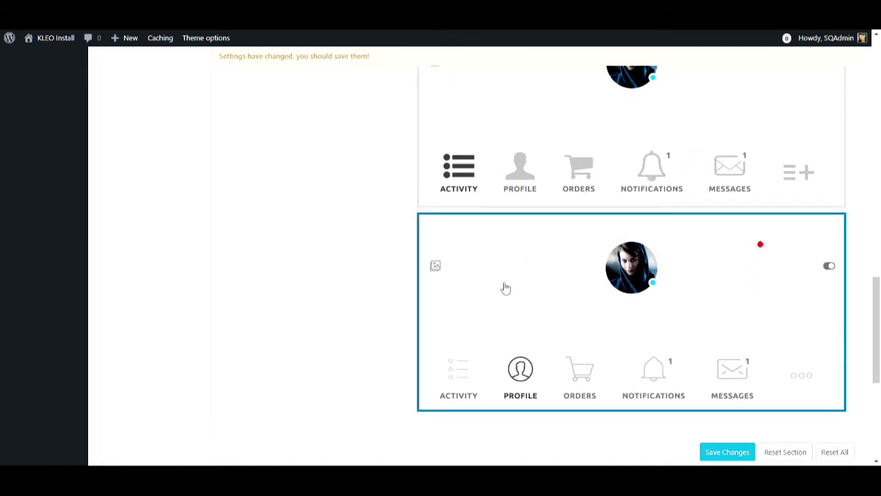
scroll(387, 256, "up", 1)
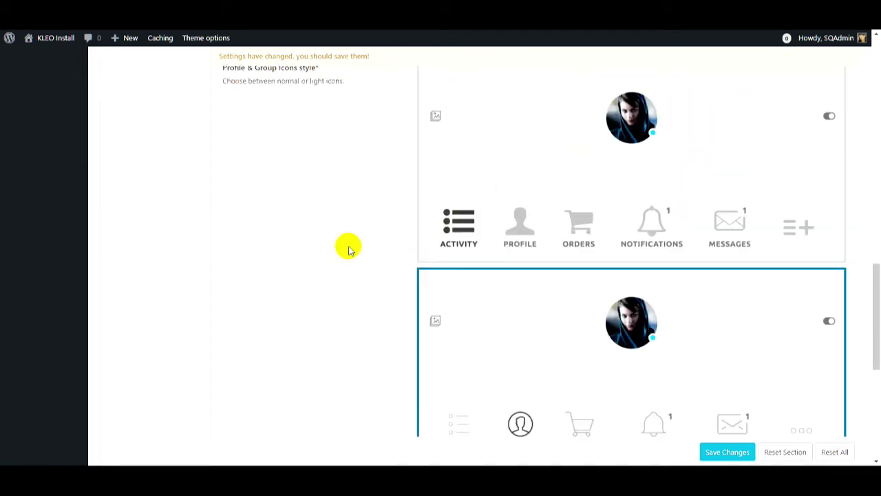
scroll(348, 248, "down", 5)
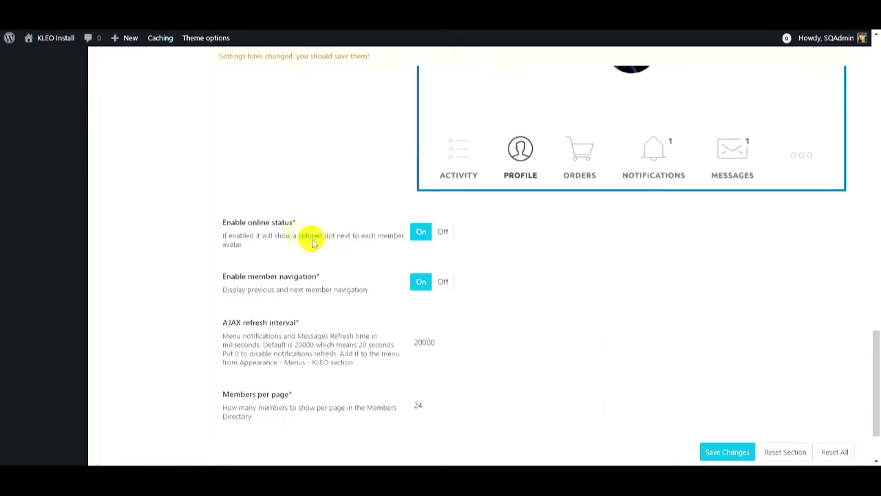
scroll(310, 237, "down", 2)
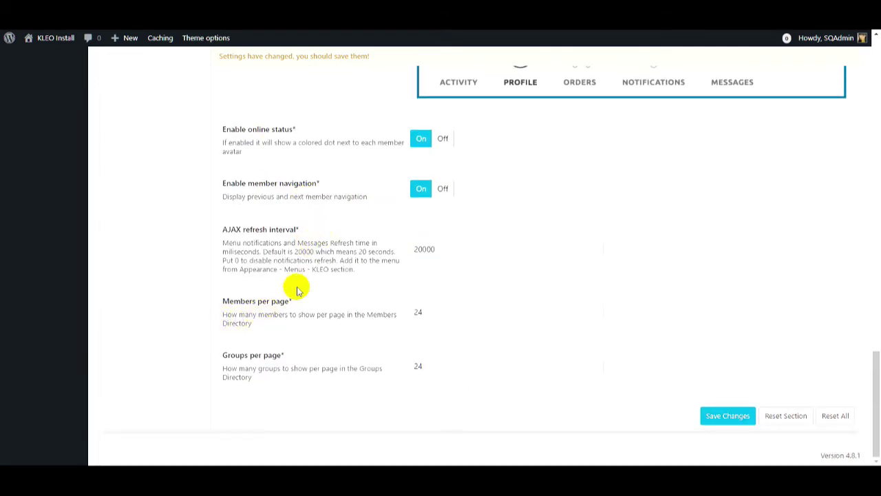
scroll(298, 286, "up", 12)
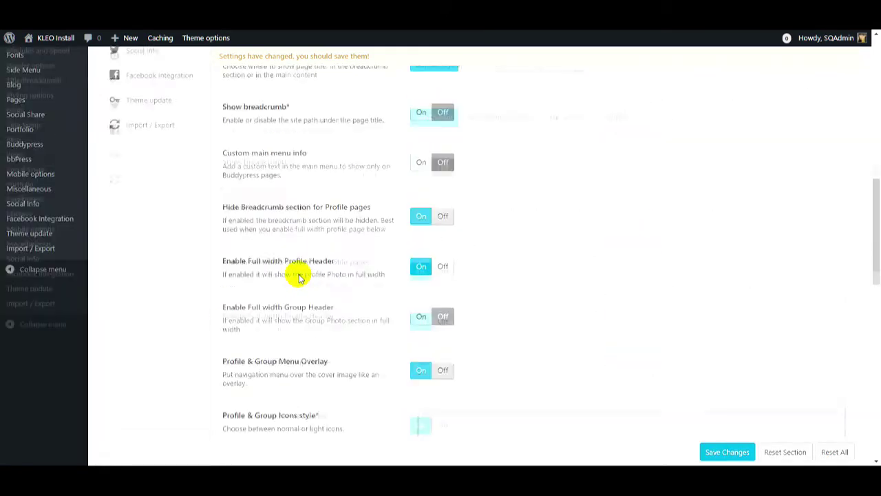
left_click(160, 201)
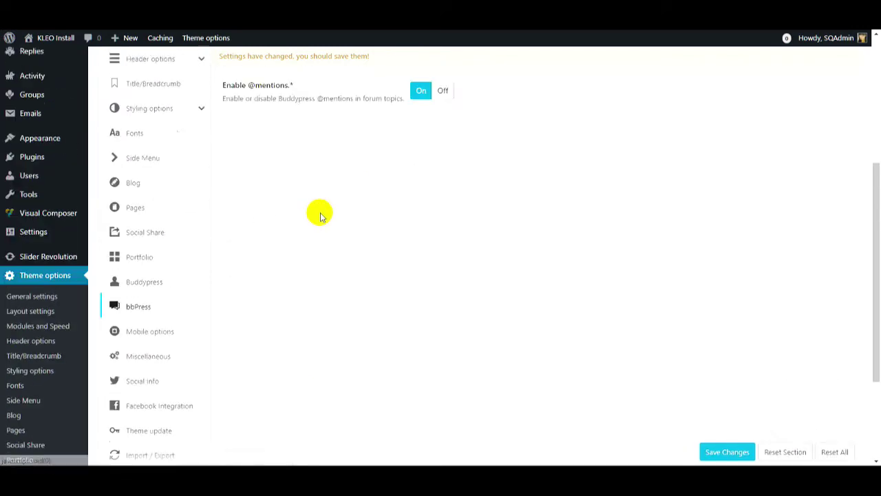
scroll(320, 216, "up", 2)
scroll(364, 283, "down", 1)
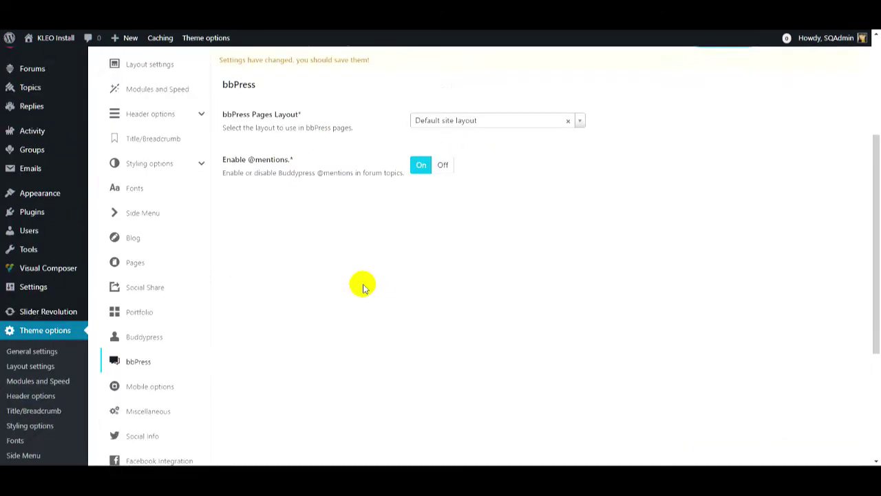
scroll(365, 283, "down", 1)
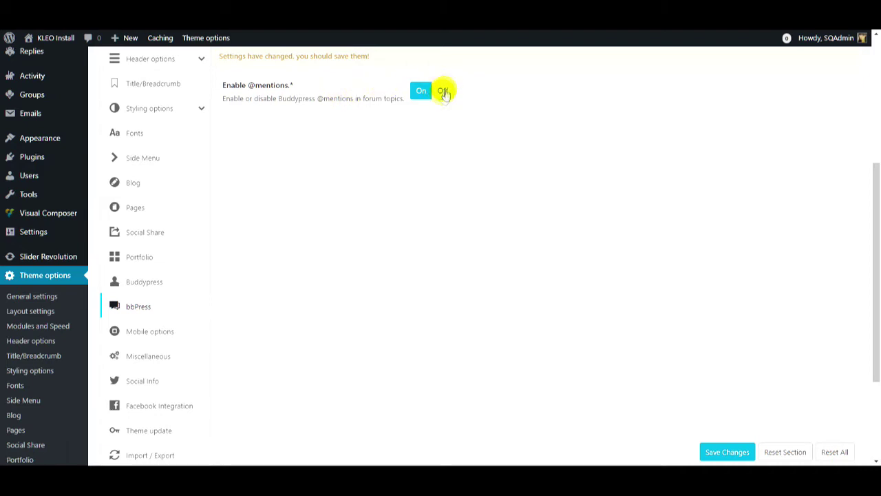
Turn on the Apple mobile app capable meta tag in the Mobile options.
left_click(179, 331)
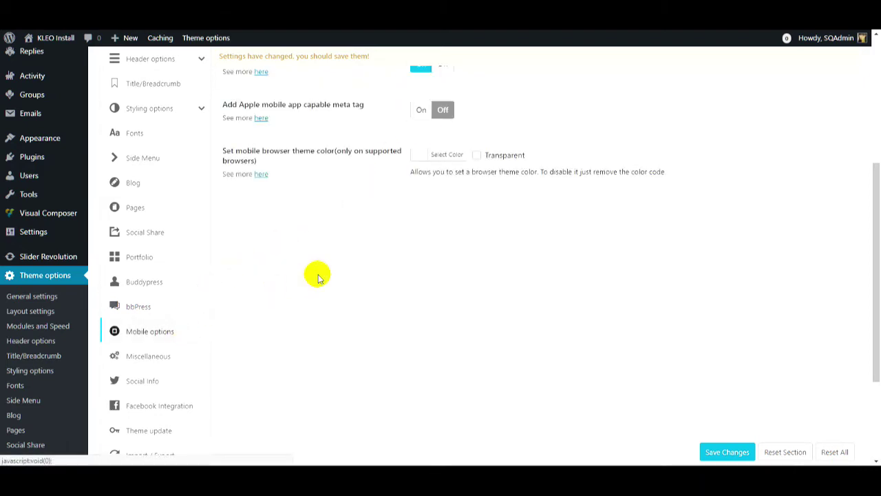
scroll(318, 278, "up", 2)
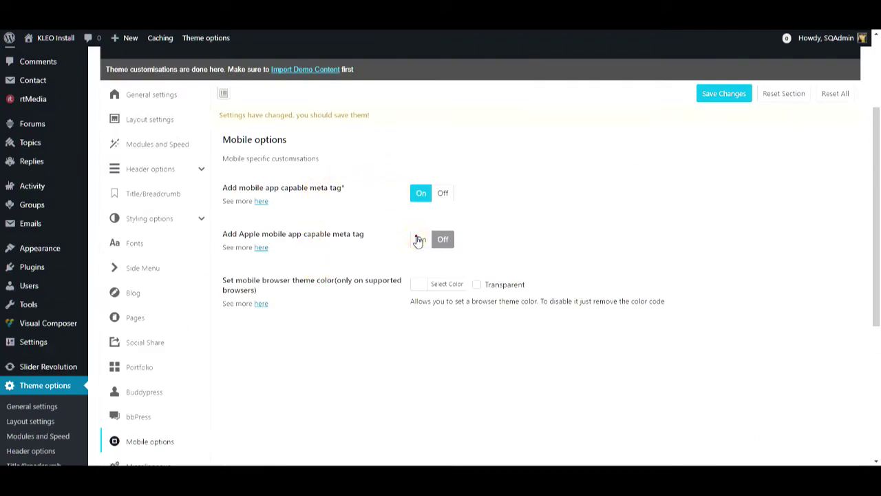
scroll(317, 343, "down", 3)
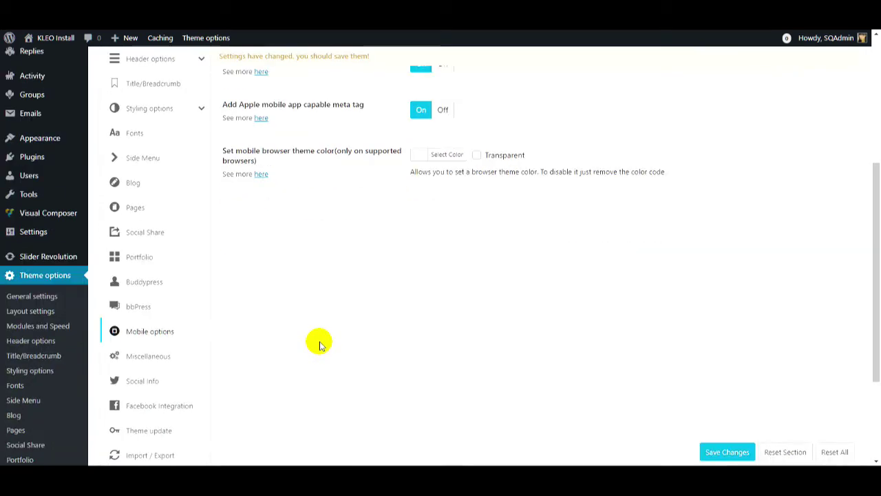
Turn off the admin toolbar in the theme's Miscellaneous options.
left_click(183, 305)
scroll(333, 276, "up", 1)
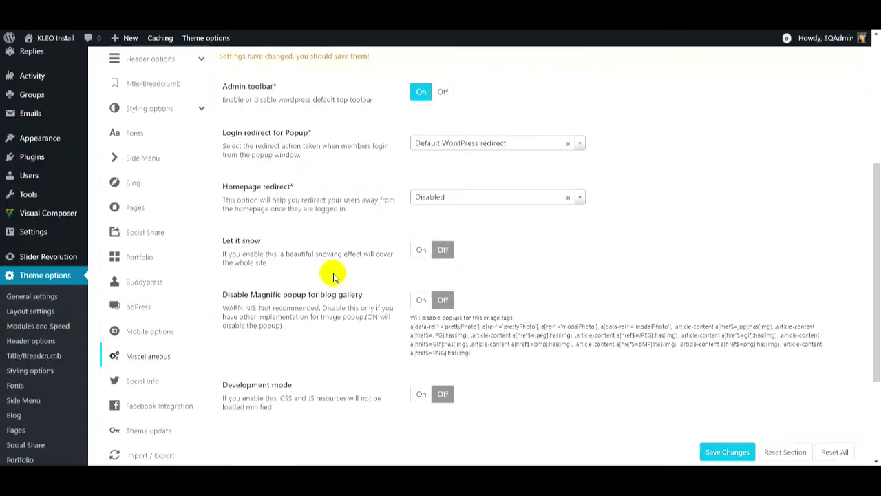
scroll(333, 276, "up", 1)
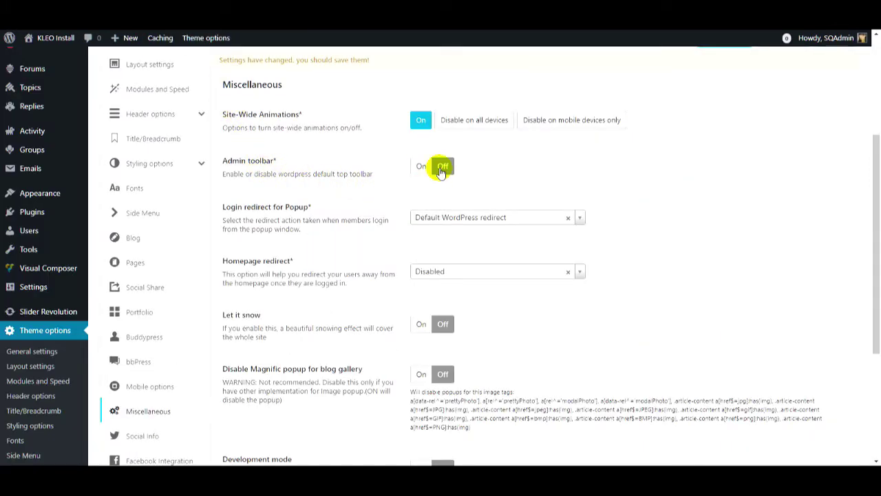
Set the Login redirect for Popup option to Reload the current page.
scroll(374, 190, "down", 1)
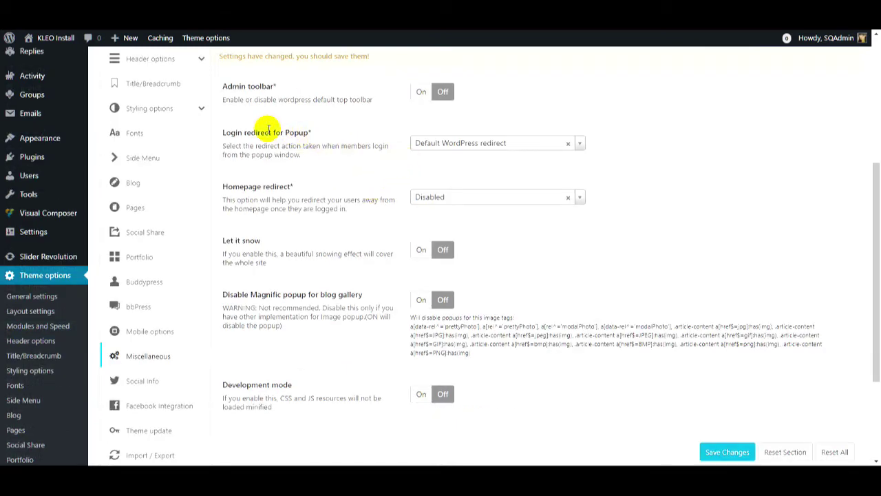
left_click(448, 146)
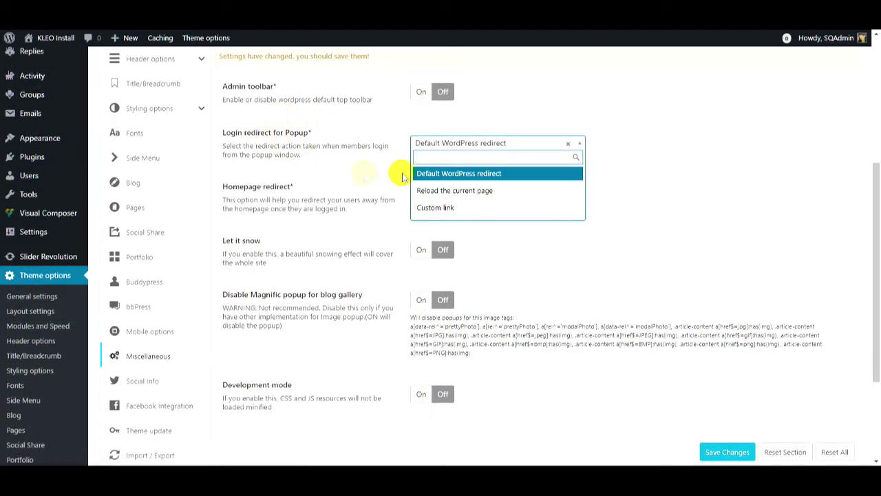
left_click(462, 193)
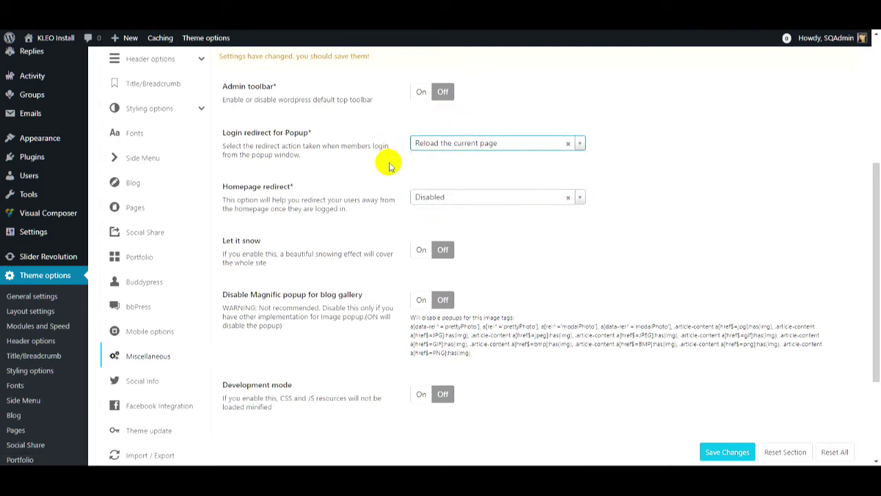
scroll(389, 166, "down", 1)
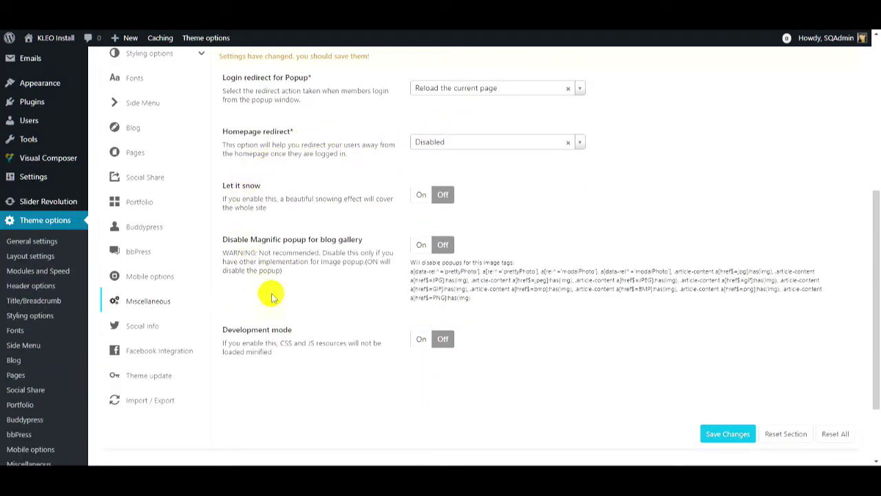
Open the Social Info section and review the social icons setting and the available network link fields.
left_click(183, 326)
scroll(329, 238, "up", 3)
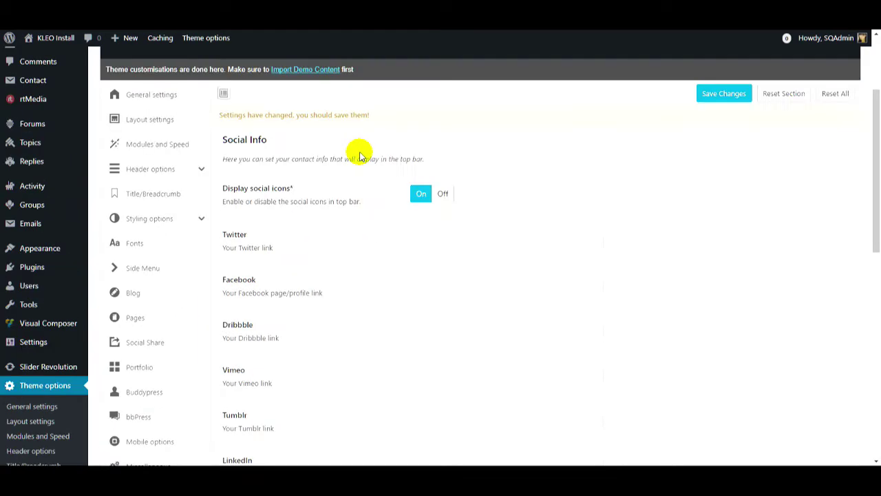
scroll(364, 164, "down", 10)
scroll(370, 170, "up", 4)
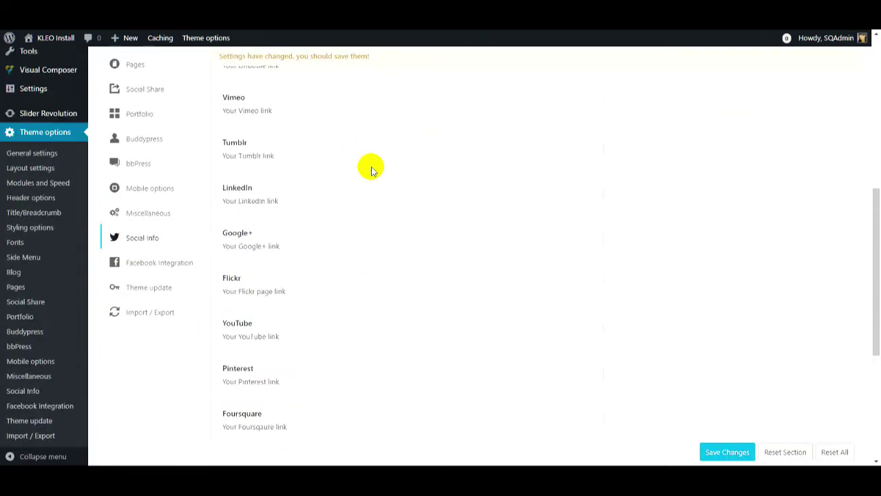
scroll(370, 170, "up", 2)
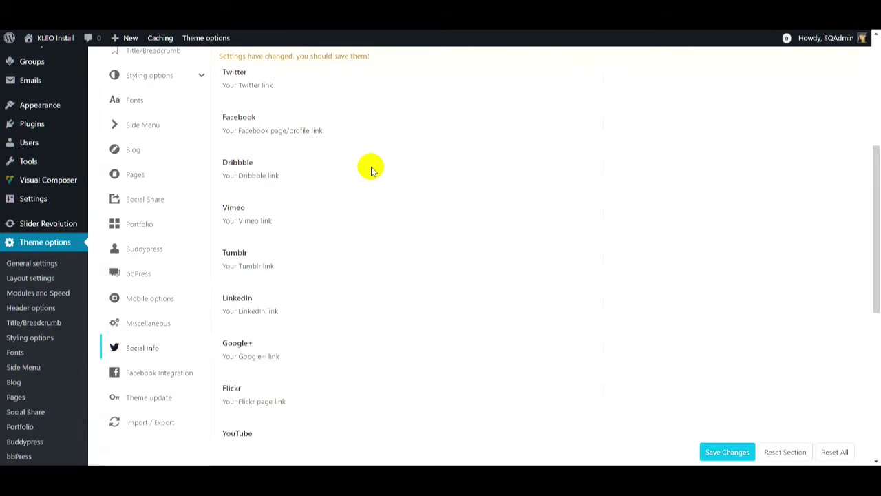
Open the Facebook Integration section and its APP ID tutorial in a new tab, dismissing the newsletter popup.
left_click(174, 373)
scroll(314, 319, "up", 3)
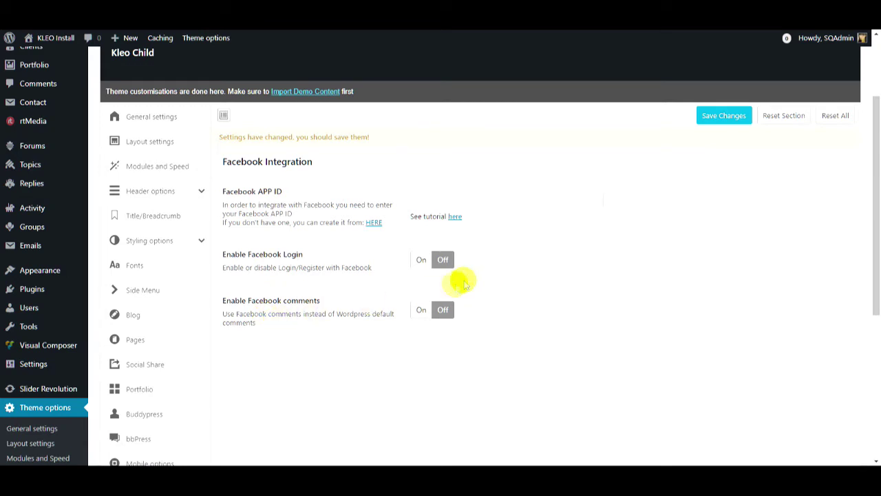
right_click(452, 222)
left_click(462, 229)
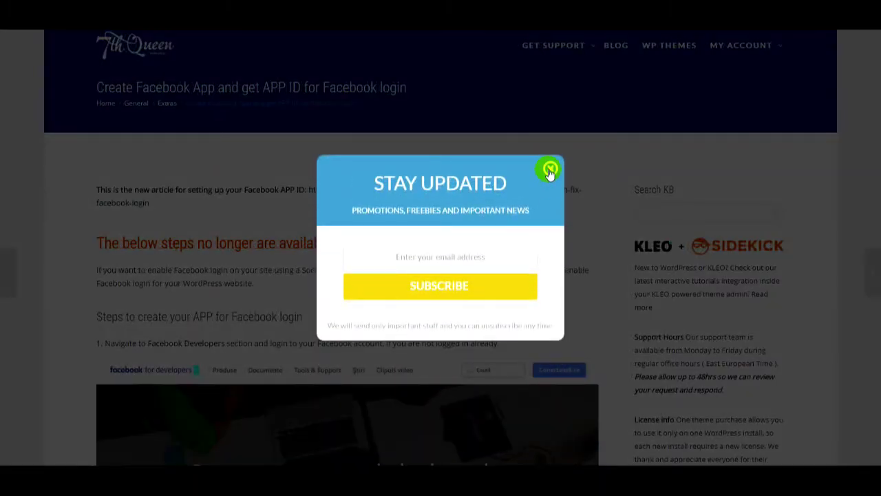
left_click(549, 170)
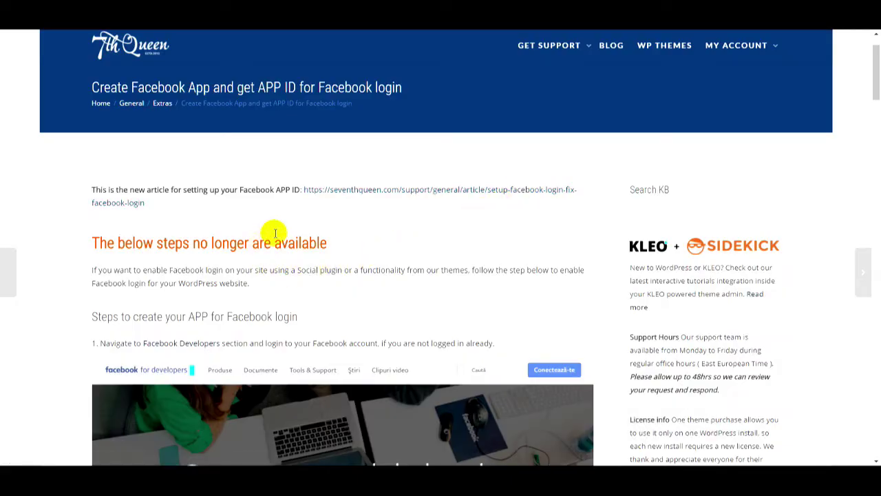
Open the newer article on setting up Facebook login and read through its app creation and APP ID steps.
left_click(454, 196)
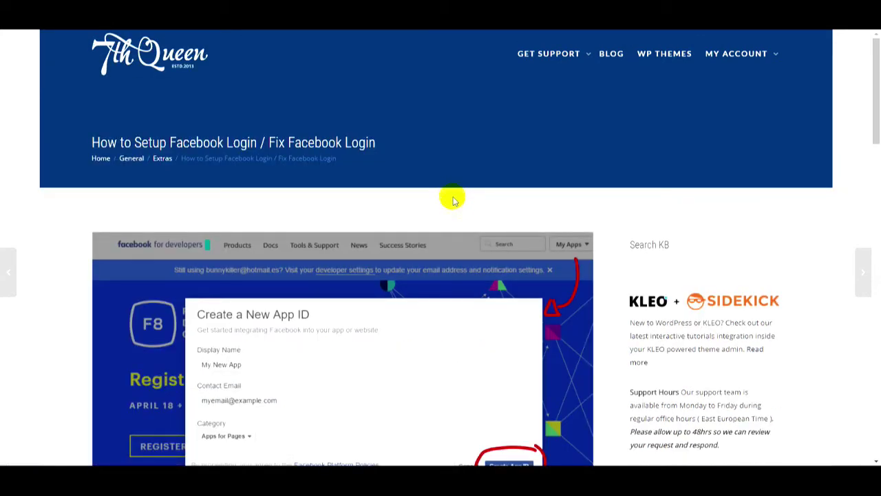
scroll(459, 195, "down", 1)
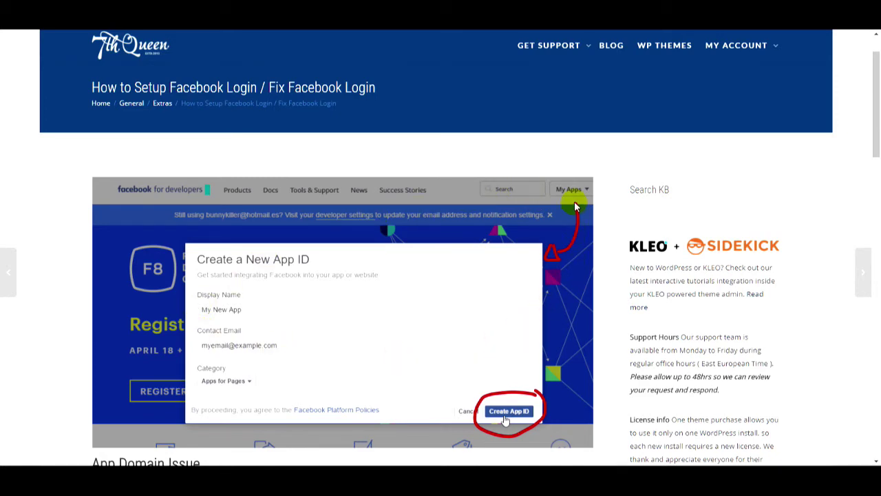
scroll(576, 207, "down", 1)
scroll(309, 334, "down", 3)
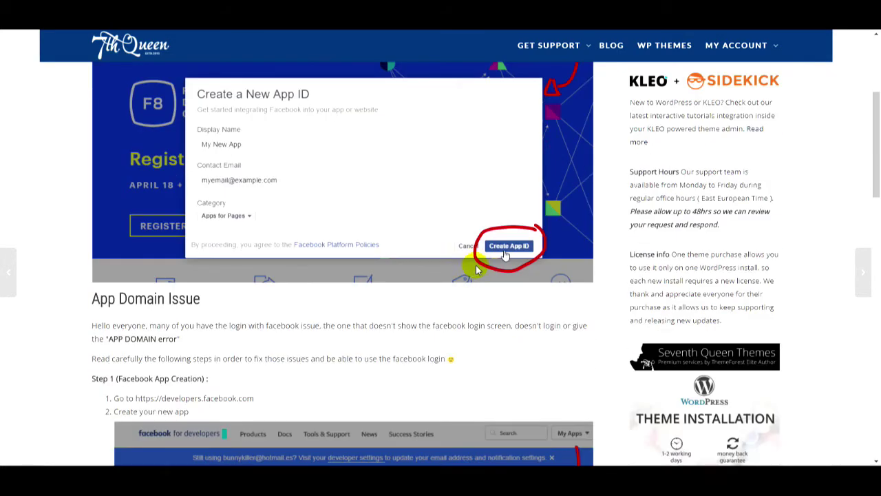
scroll(203, 256, "down", 1)
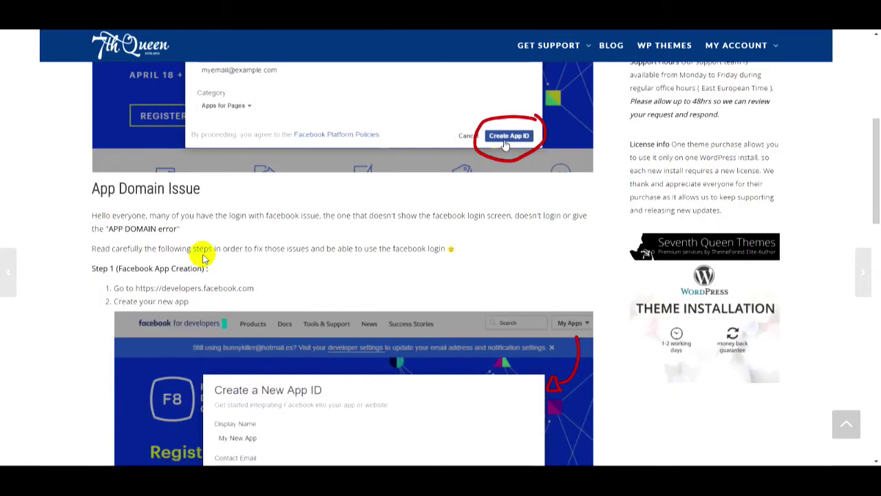
scroll(86, 261, "down", 3)
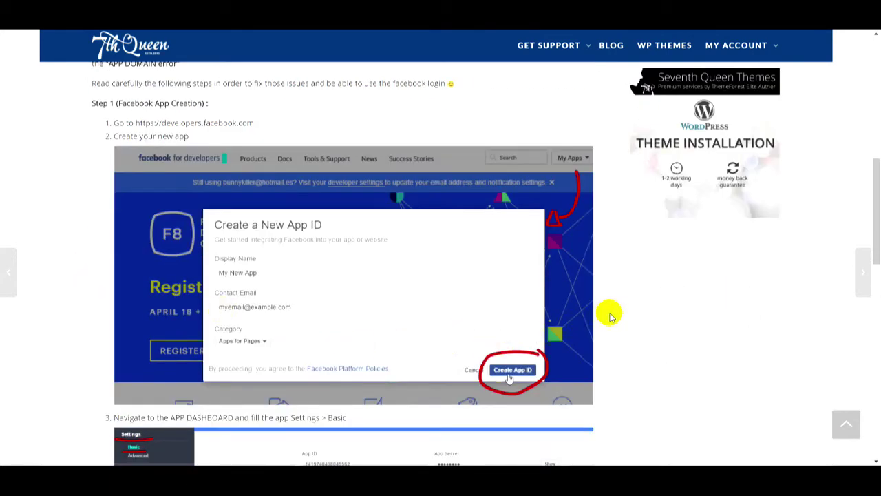
scroll(632, 310, "down", 5)
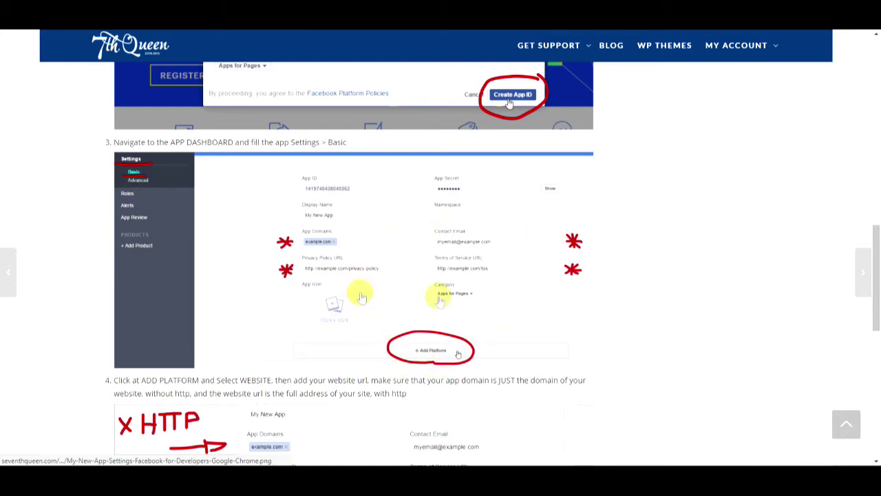
scroll(651, 258, "down", 4)
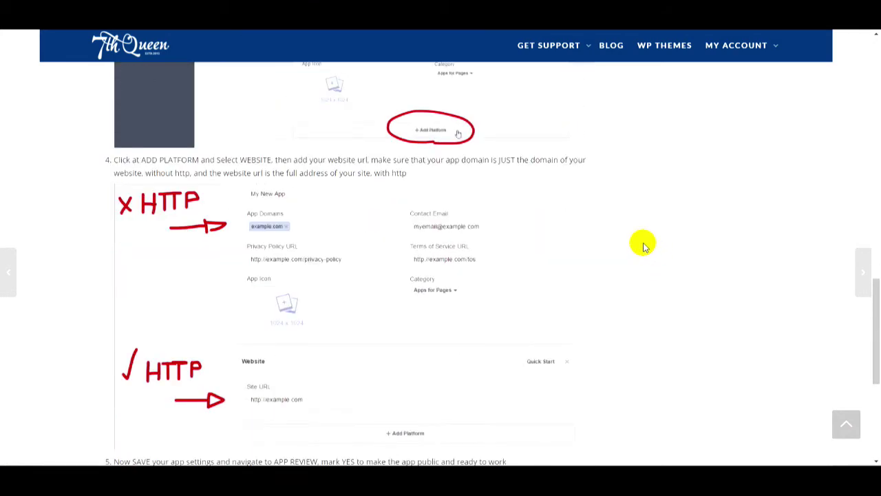
scroll(620, 227, "down", 1)
scroll(622, 203, "down", 1)
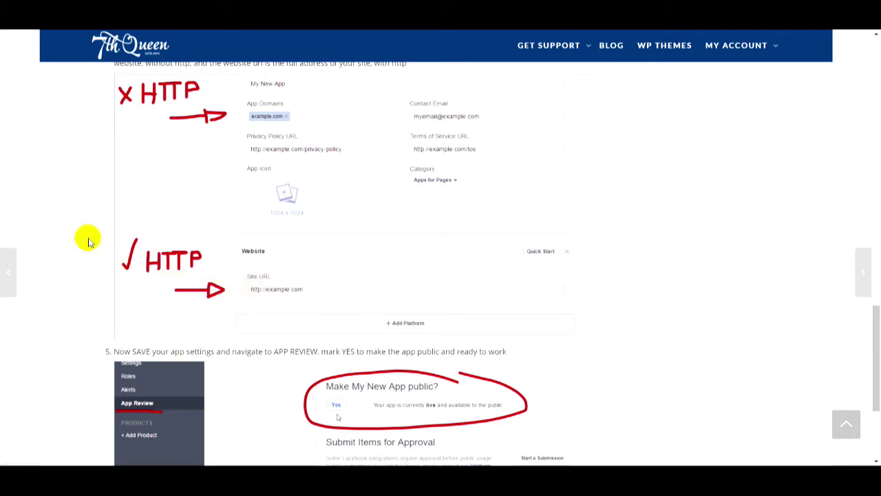
scroll(88, 239, "down", 3)
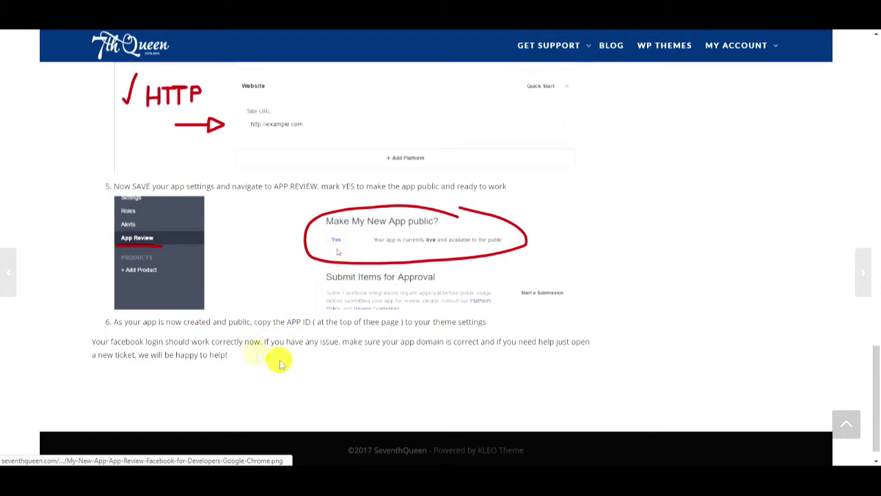
scroll(627, 318, "up", 5)
scroll(629, 319, "up", 8)
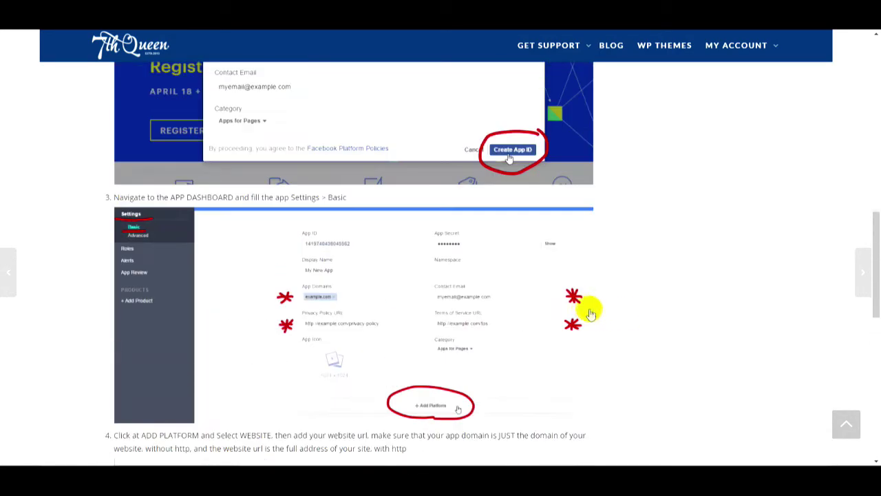
scroll(289, 227, "down", 5)
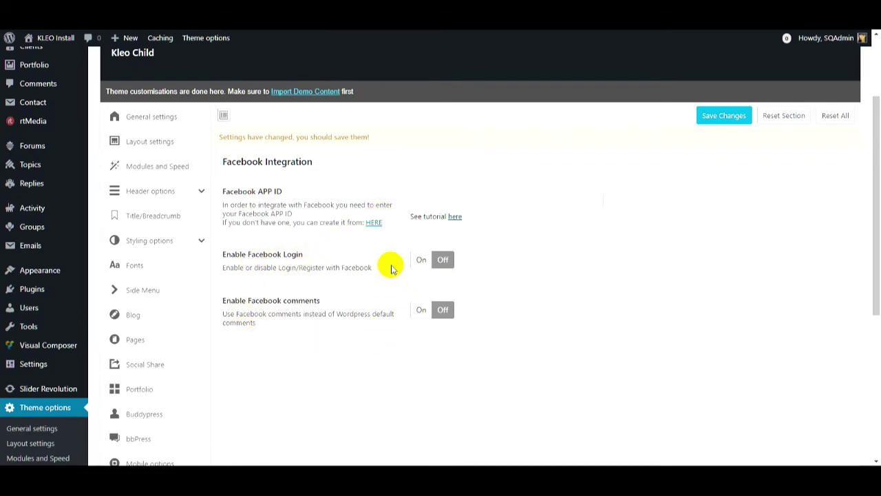
Return to the theme options and review the Theme update section for the Themeforest username and API key.
scroll(305, 292, "down", 3)
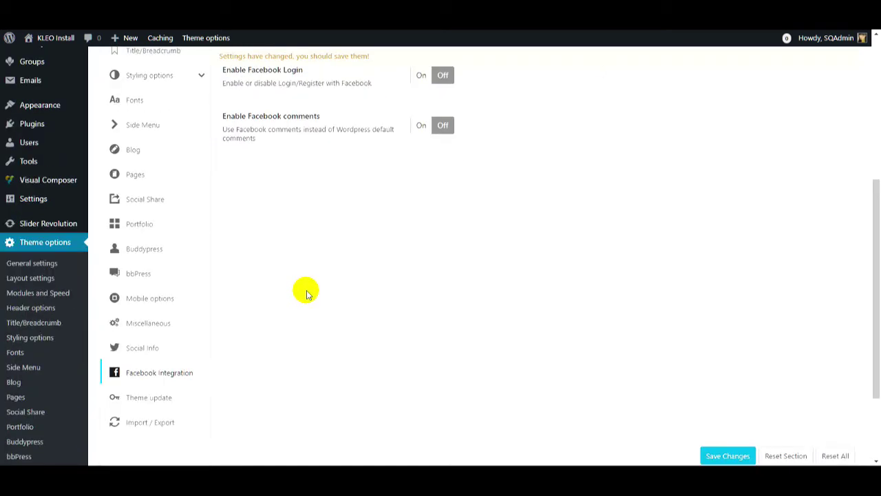
left_click(169, 389)
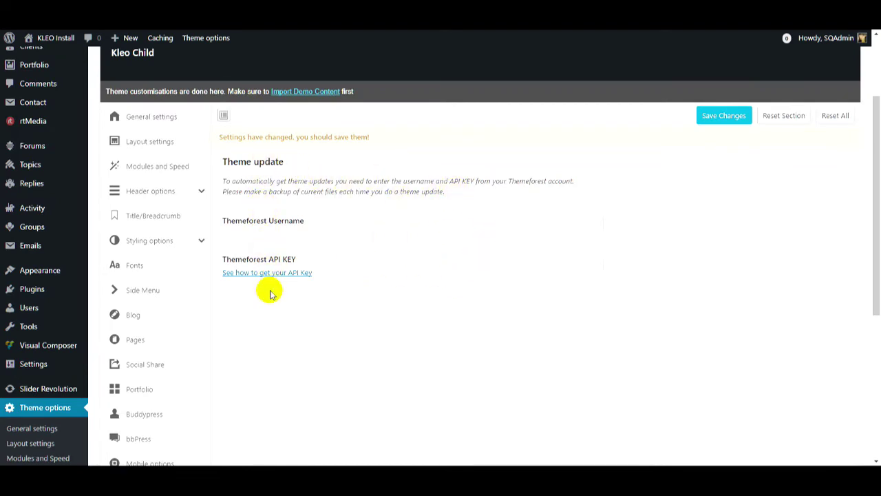
Review the Import / Export section and save all changed theme options.
scroll(354, 282, "down", 4)
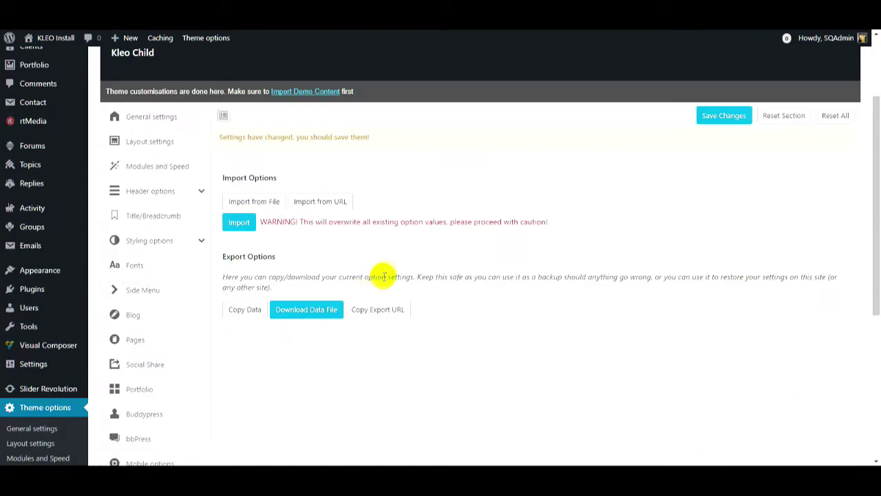
scroll(406, 275, "down", 1)
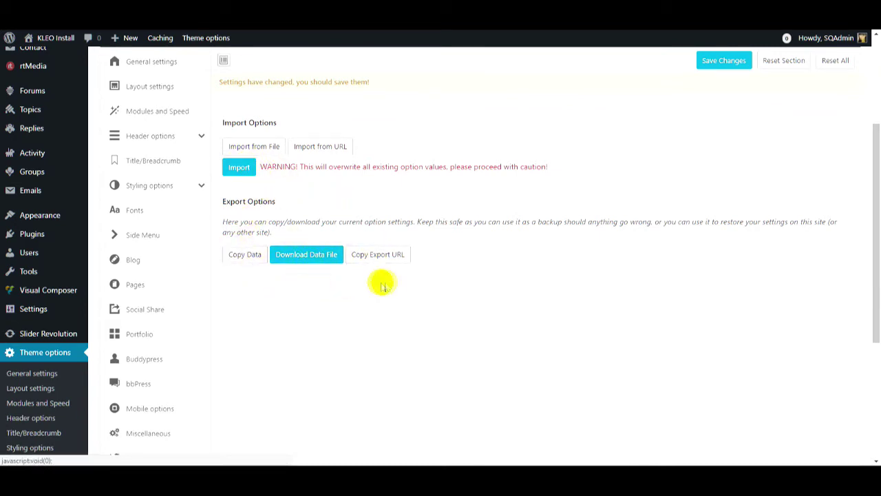
left_click(712, 62)
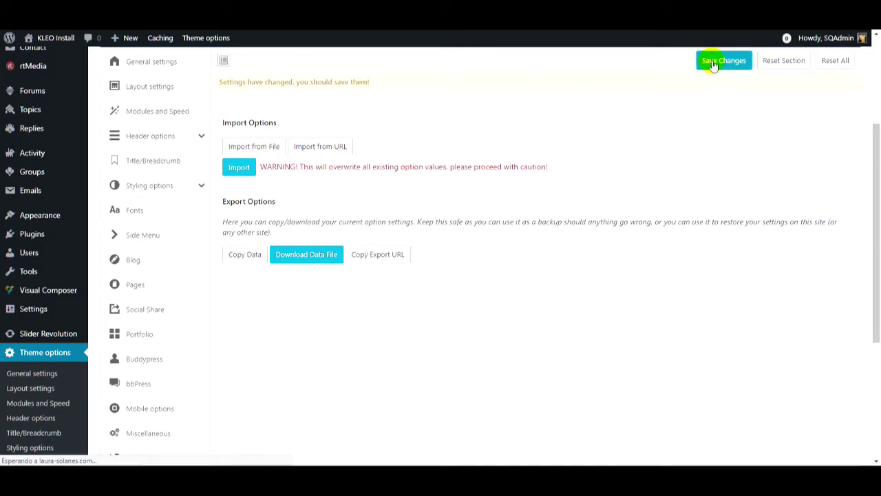
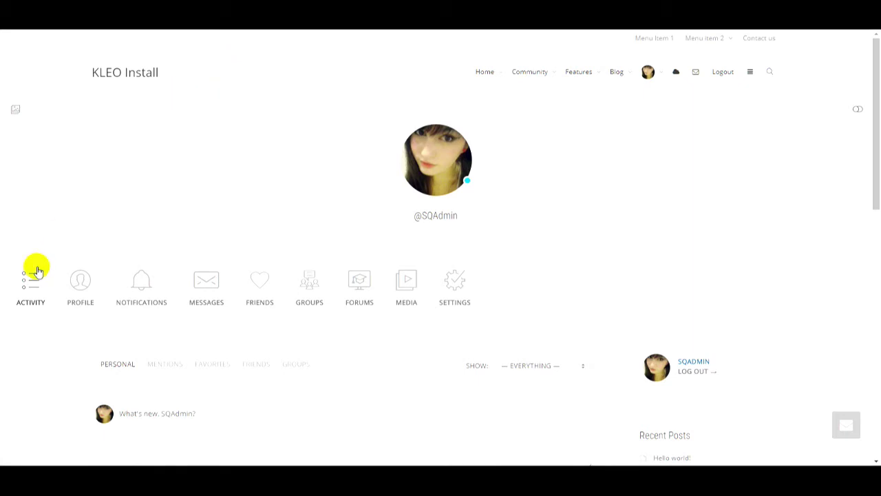
Collapse the header area of the member profile page and expand it again.
scroll(859, 112, "down", 1)
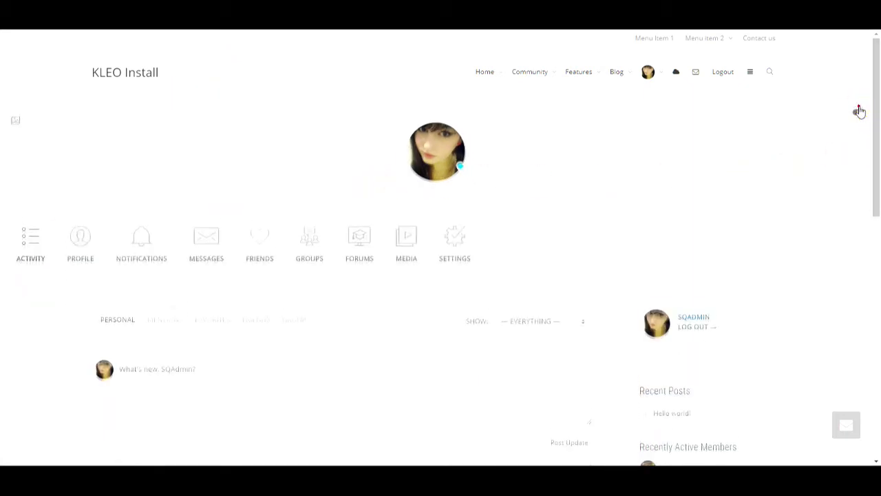
scroll(859, 112, "down", 1)
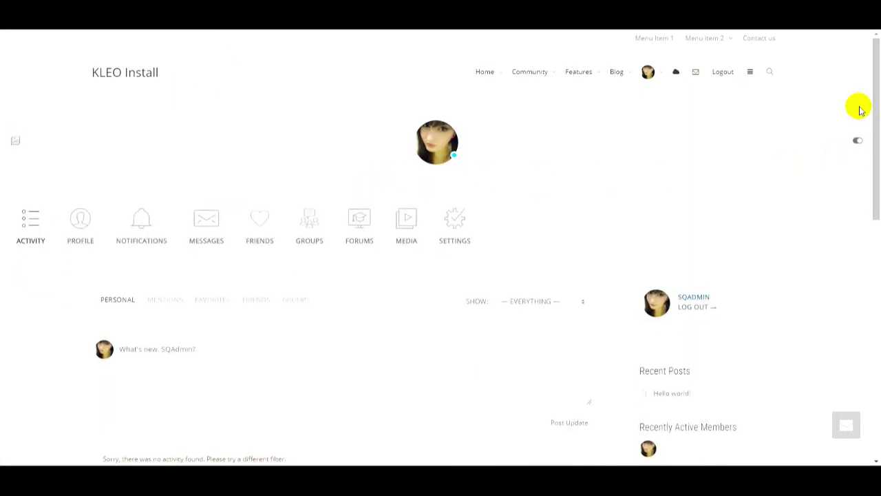
left_click(853, 142)
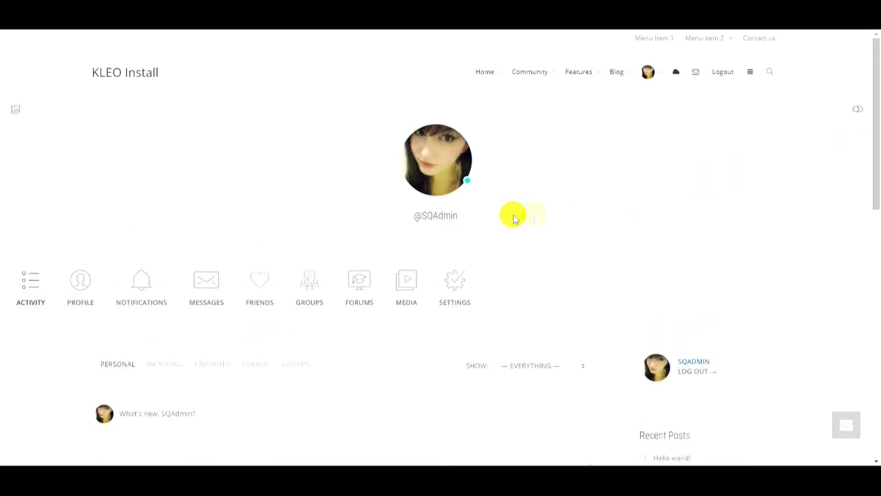
Examine the member profile's activity area, sidebar widgets and row of section icons on the site.
scroll(571, 207, "down", 3)
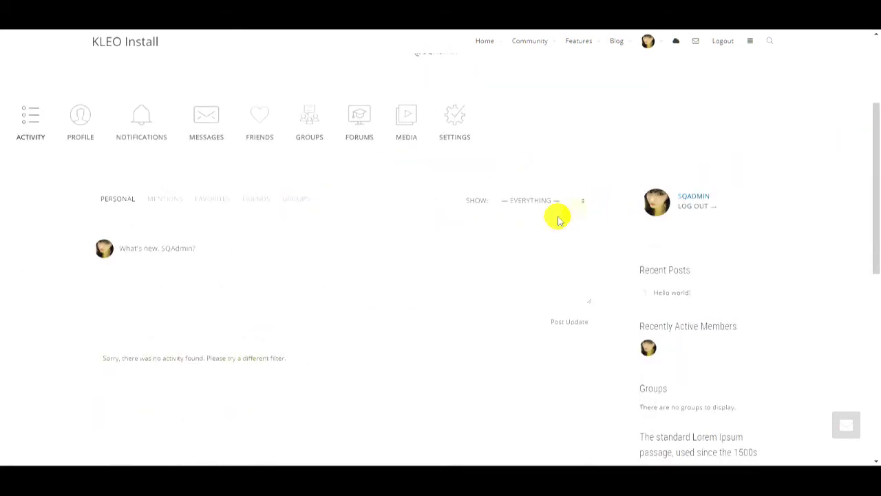
scroll(365, 290, "down", 2)
scroll(356, 319, "up", 5)
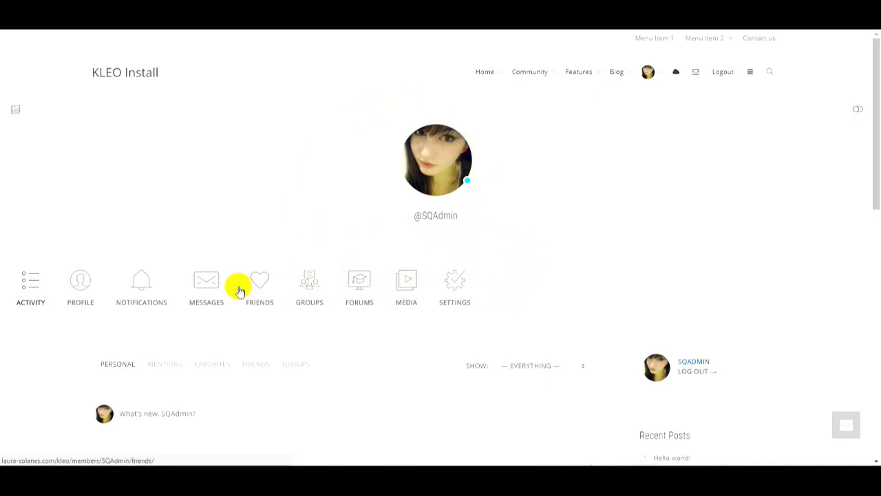
scroll(311, 250, "down", 3)
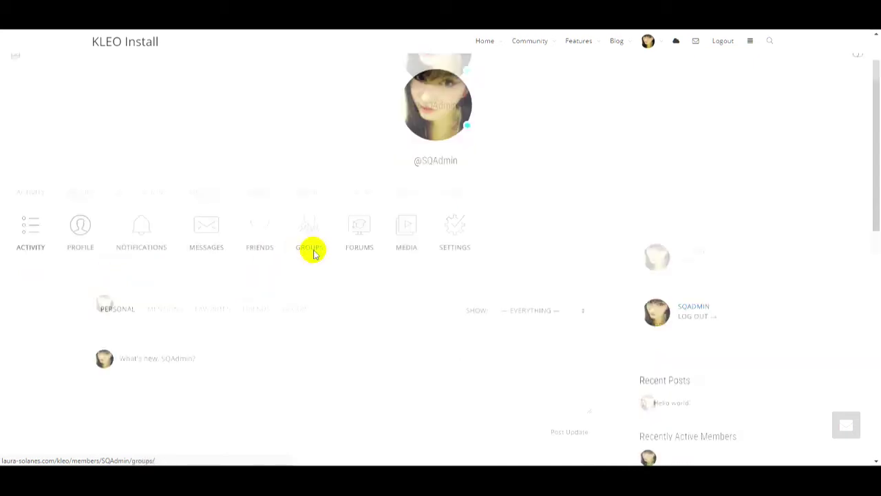
Open the Profile section of the member page and view the profile details.
scroll(223, 291, "up", 3)
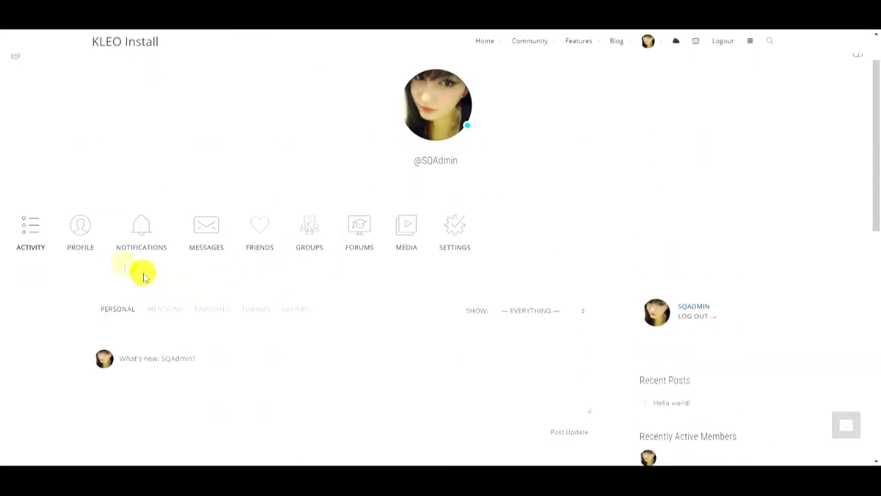
left_click(81, 233)
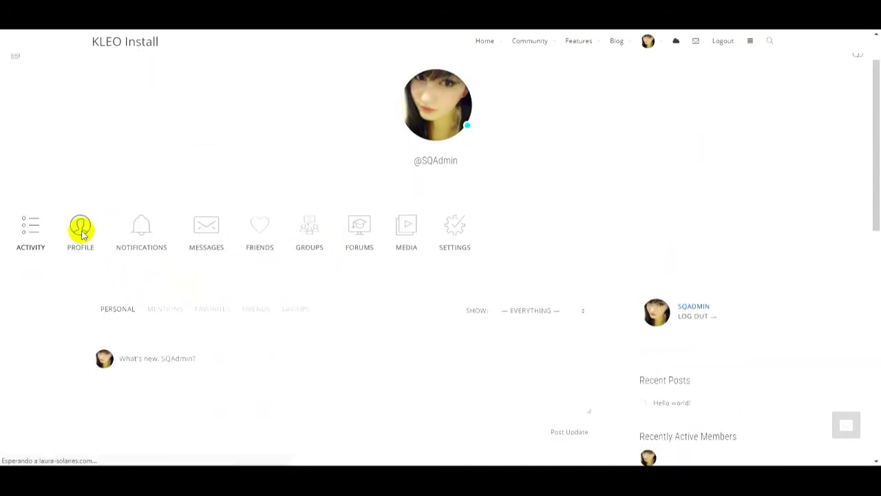
scroll(356, 174, "down", 3)
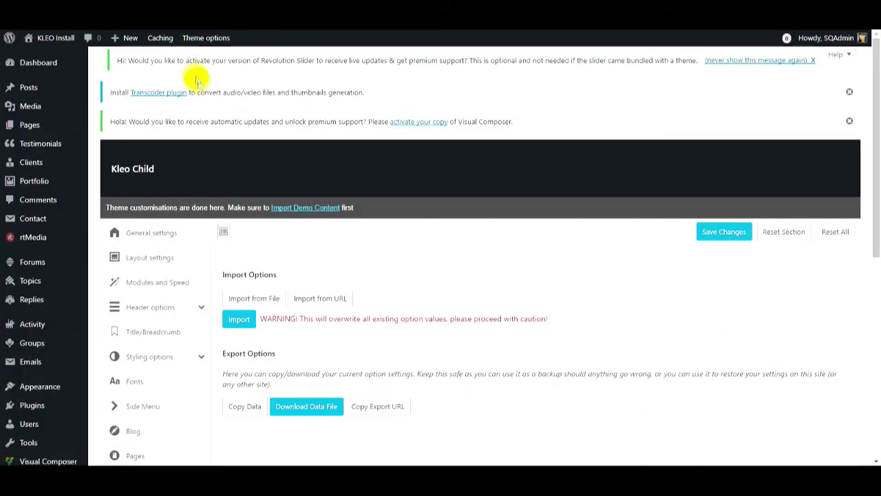
In the WordPress admin, create a user profile field named Favorite Food with the type Drop Down Select Box.
scroll(172, 199, "down", 1)
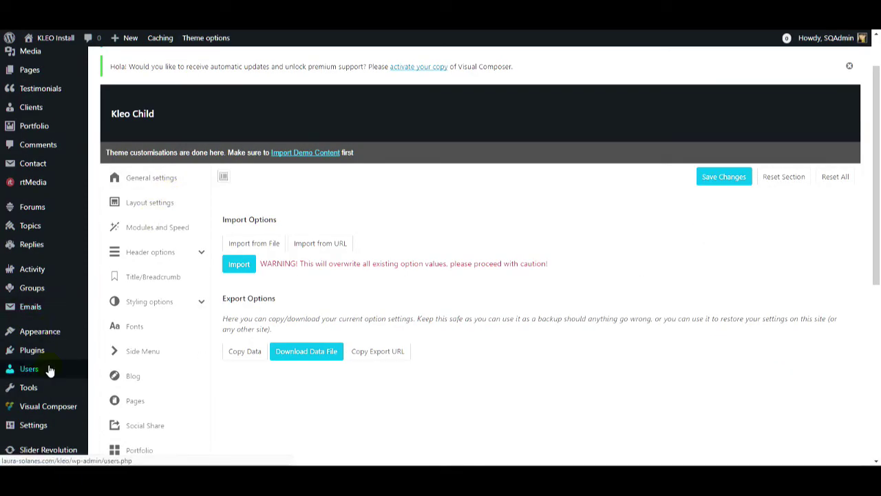
mouse_move(49, 370)
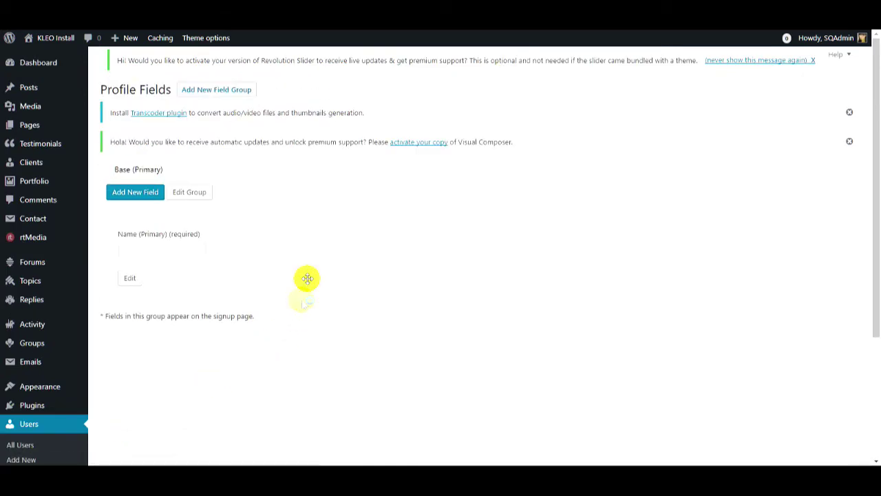
left_click(140, 195)
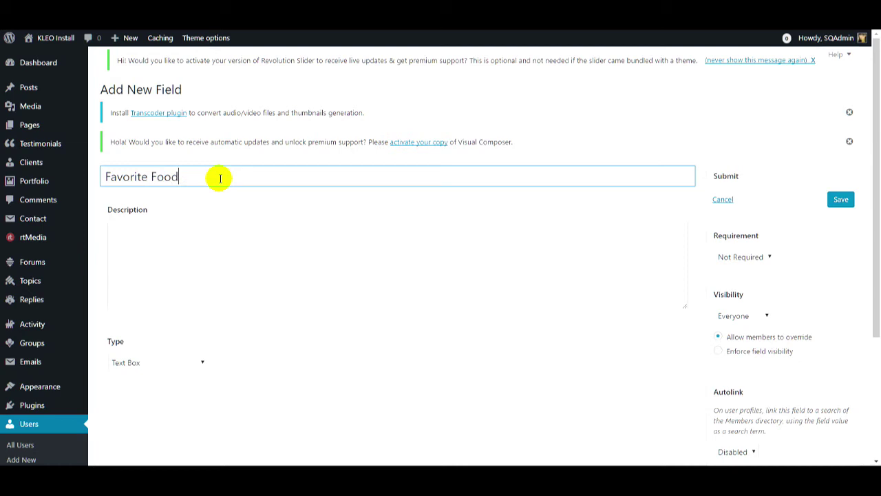
left_click(176, 365)
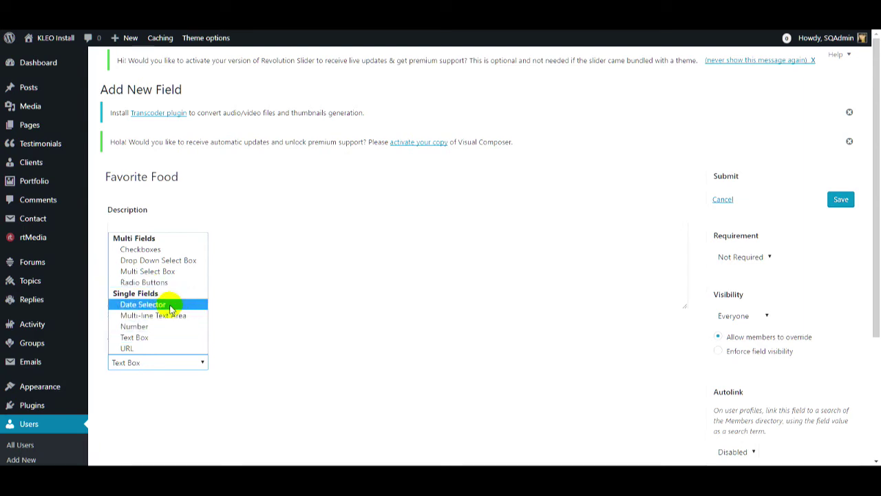
left_click(146, 259)
scroll(216, 331, "down", 3)
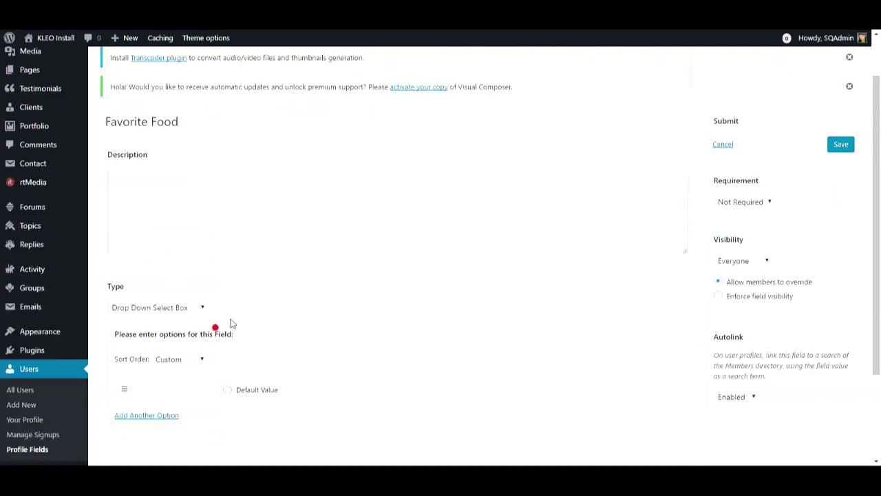
Add the options Sushi, Italian and American to the Favorite Food field and save it.
left_click(197, 279)
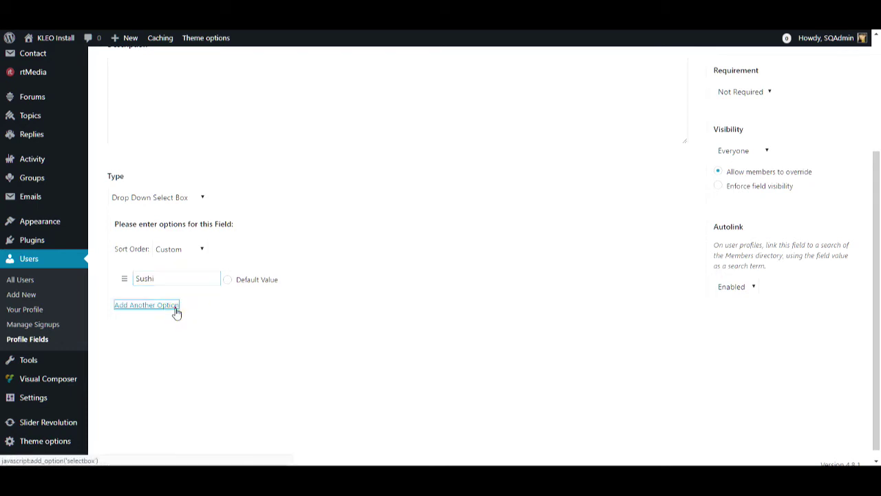
left_click(174, 305)
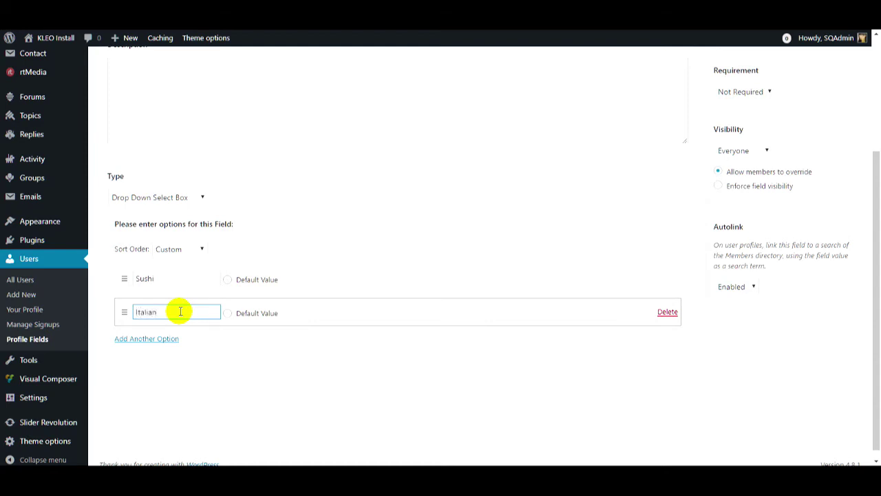
left_click(161, 338)
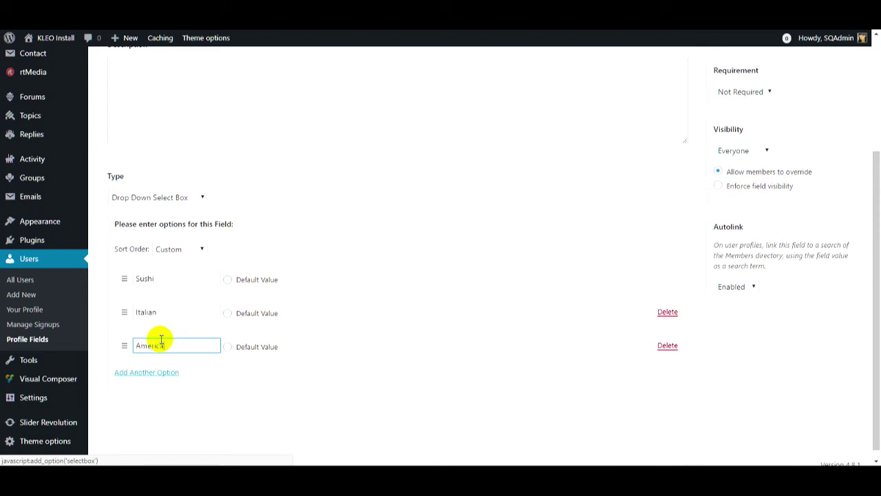
left_click(234, 409)
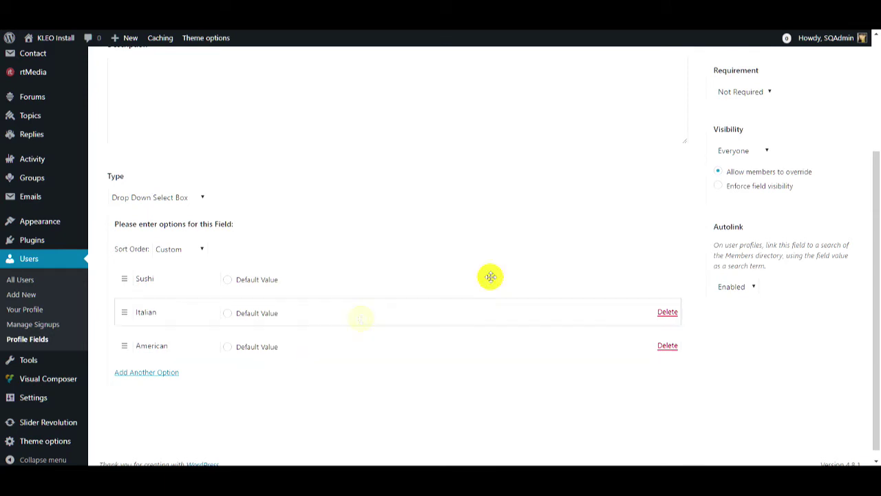
scroll(585, 279, "up", 3)
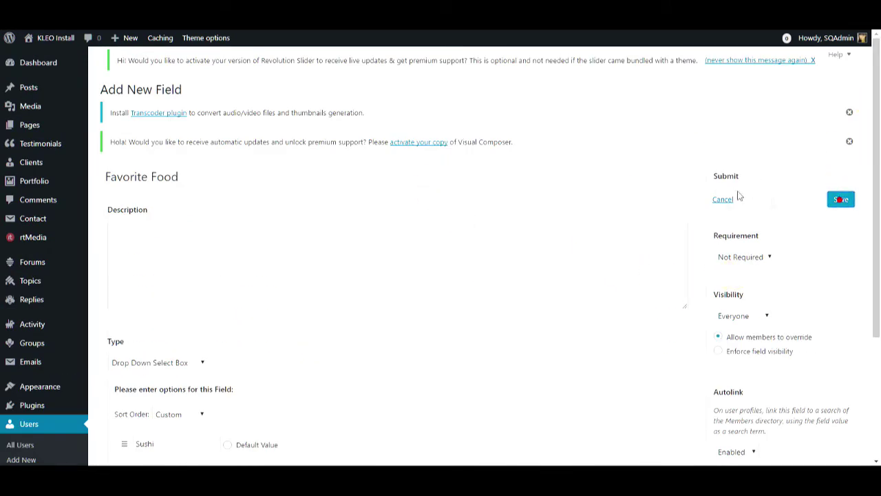
scroll(441, 275, "down", 2)
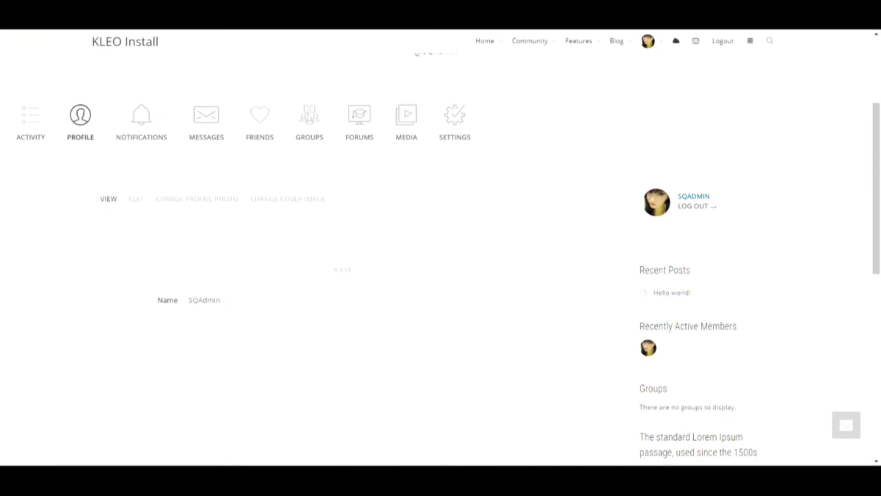
Edit the member's profile on the site, set Favorite Food to Sushi and save the changes.
left_click(193, 145)
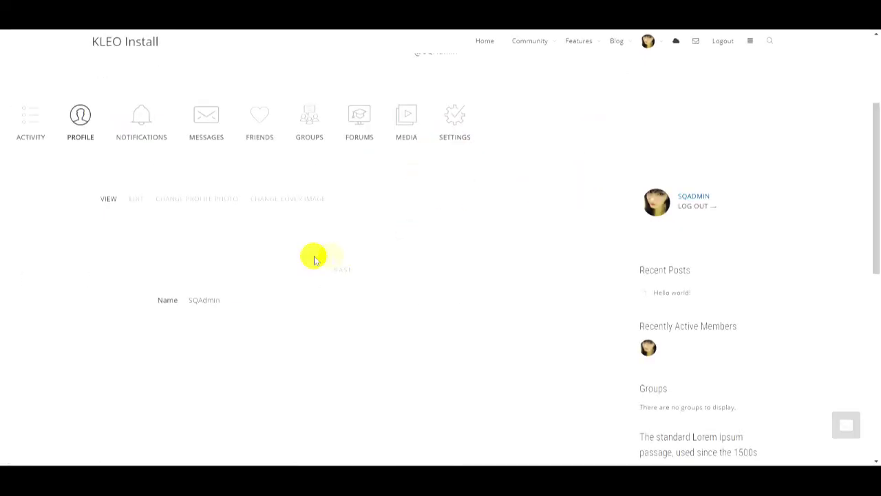
left_click(136, 200)
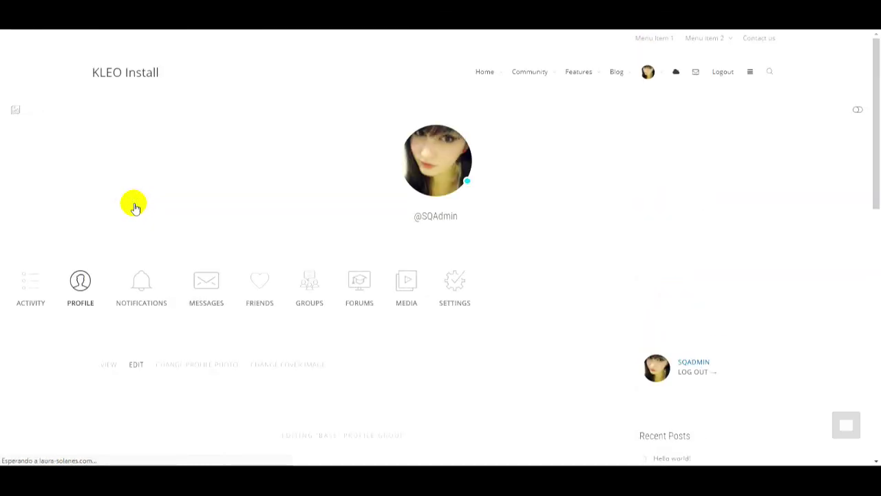
scroll(220, 143, "down", 3)
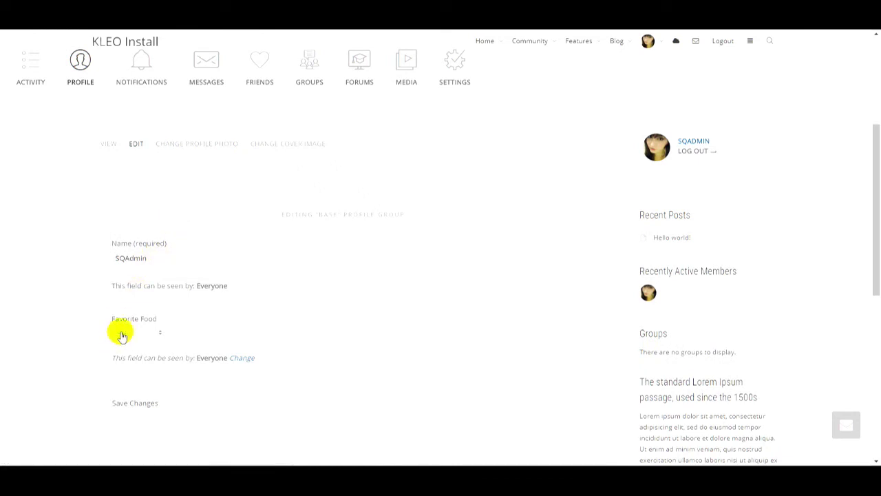
left_click(159, 335)
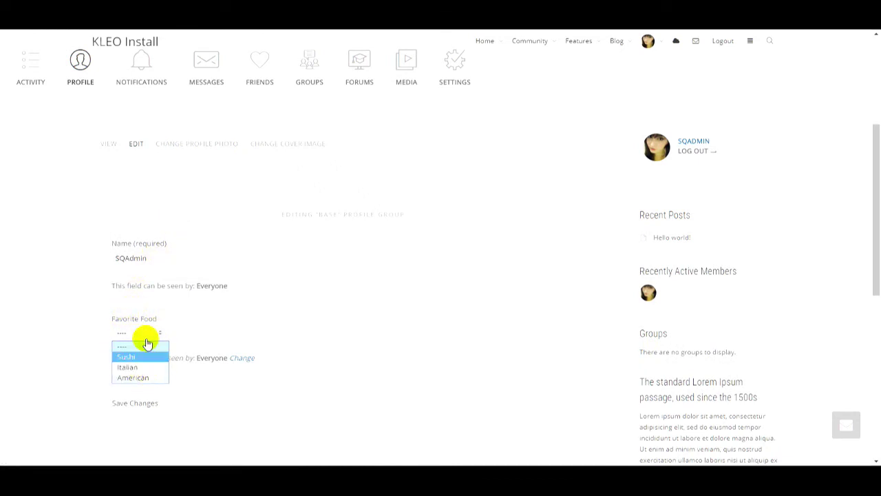
left_click(141, 356)
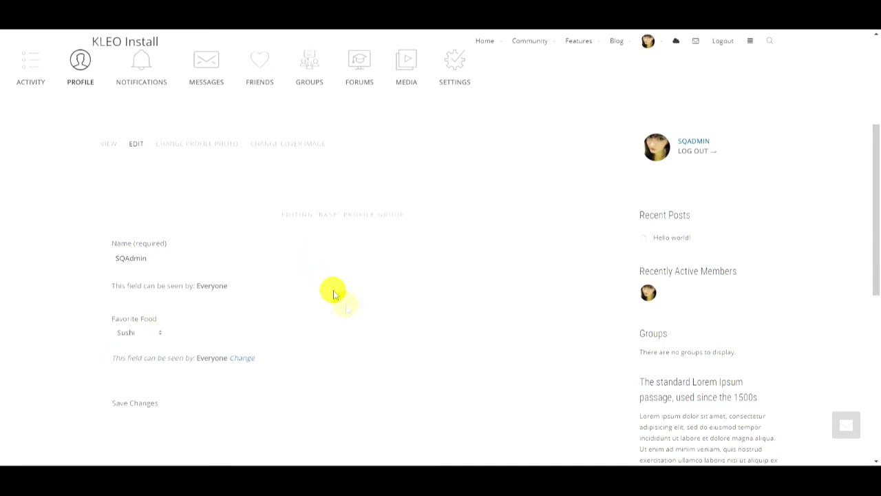
left_click(141, 405)
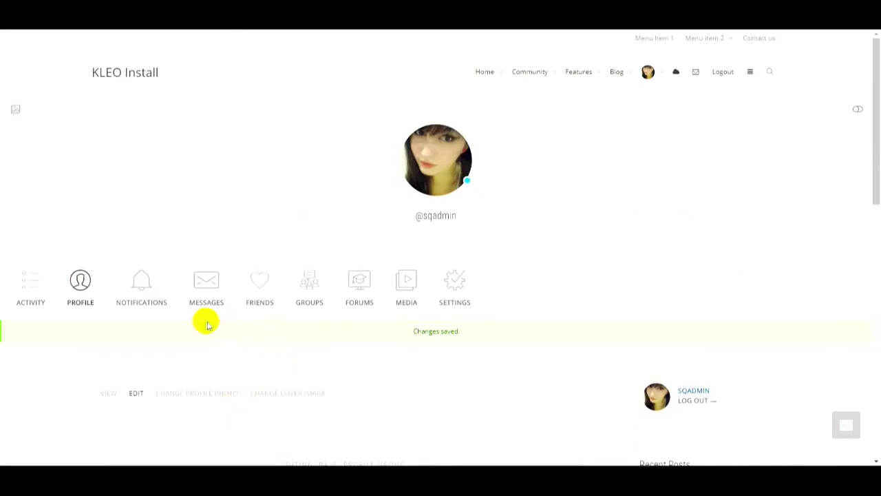
View the member's profile and check the Favorite Food entry in the Base group.
scroll(209, 326, "down", 1)
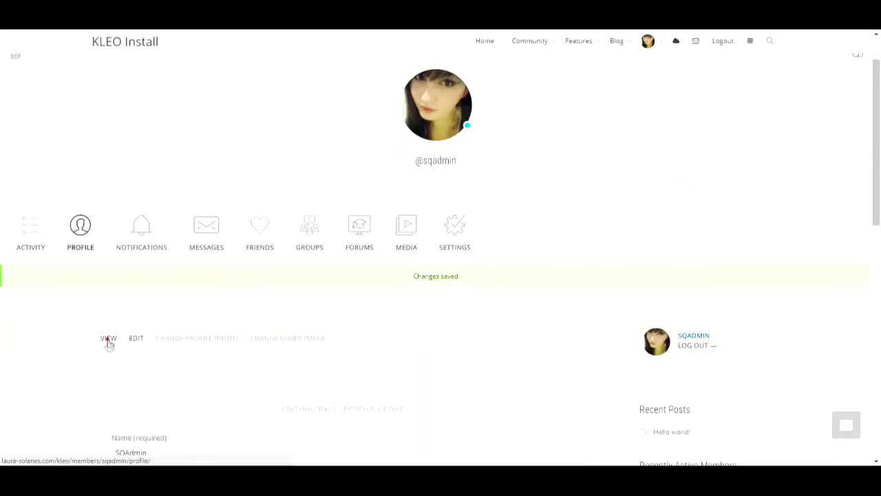
left_click(108, 341)
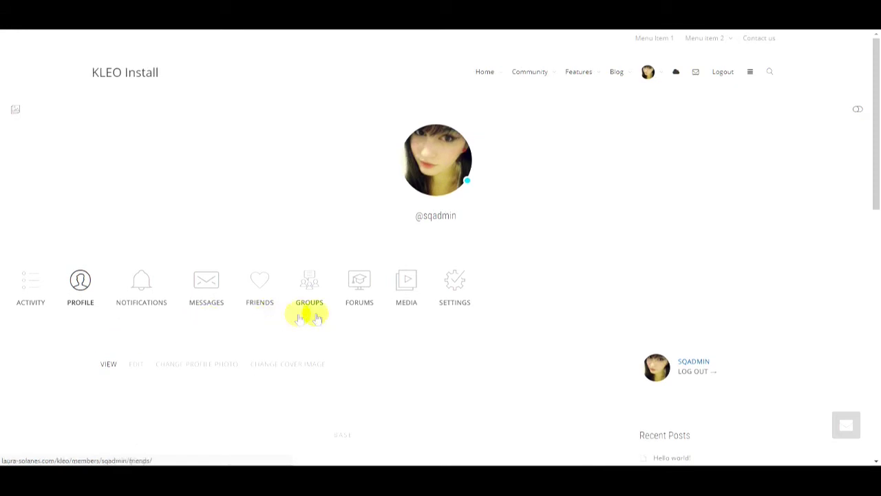
scroll(310, 310, "down", 3)
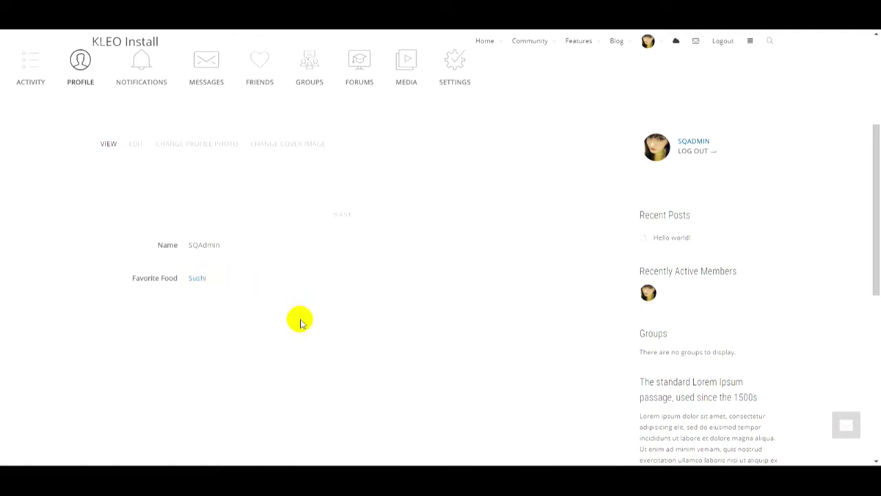
Follow the Sushi value to the members directory and look over the matching members.
left_click(195, 279)
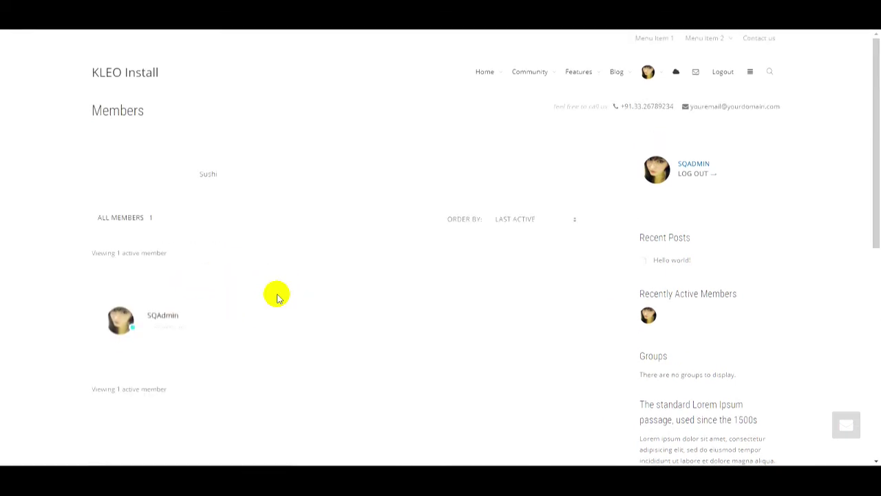
scroll(422, 252, "down", 2)
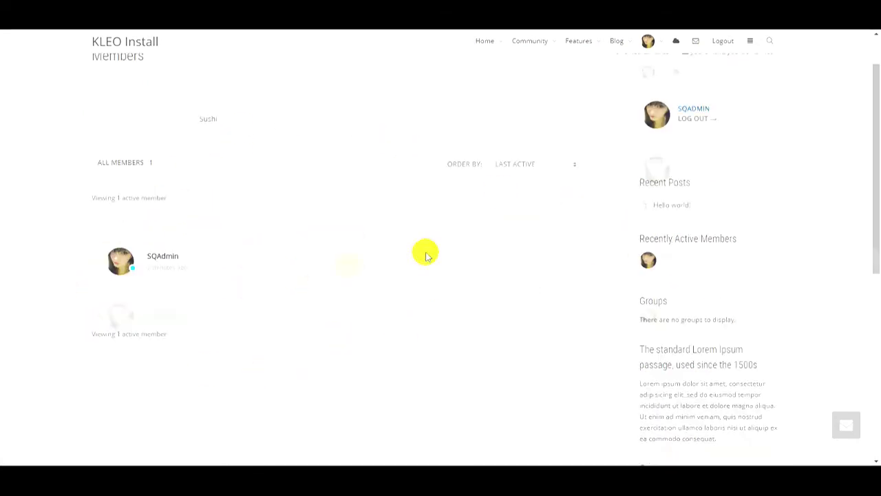
scroll(569, 351, "up", 2)
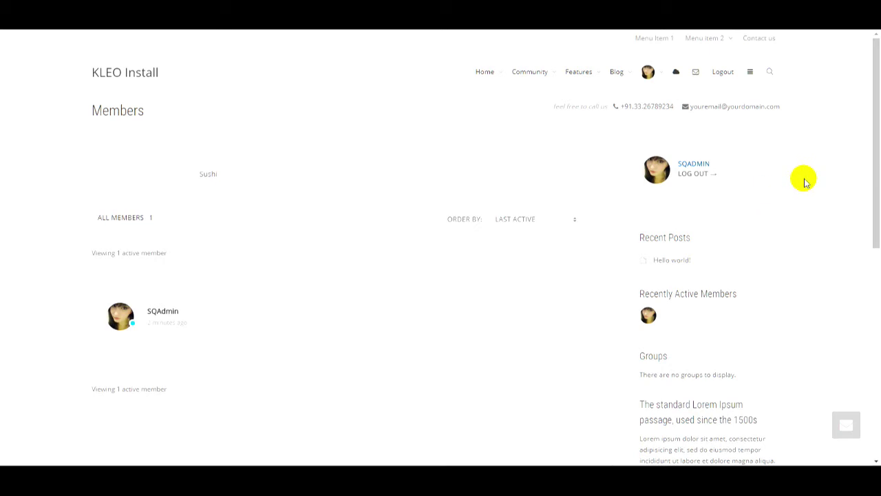
Open the Widgets page in the WordPress admin and review the widgets assigned to the Main Sidebar.
scroll(803, 181, "down", 10)
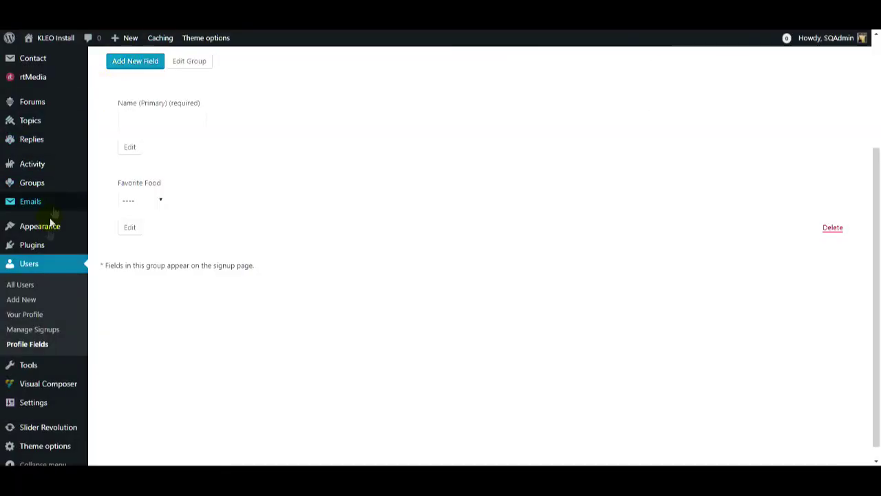
mouse_move(50, 231)
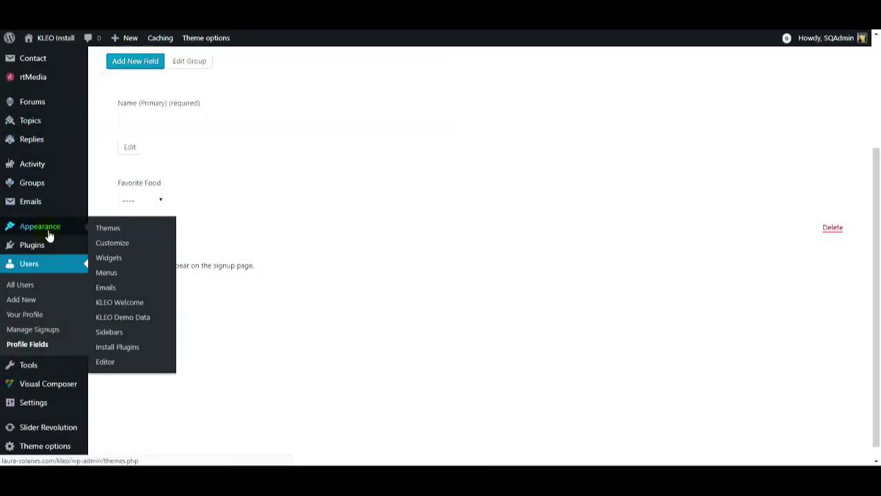
left_click(115, 259)
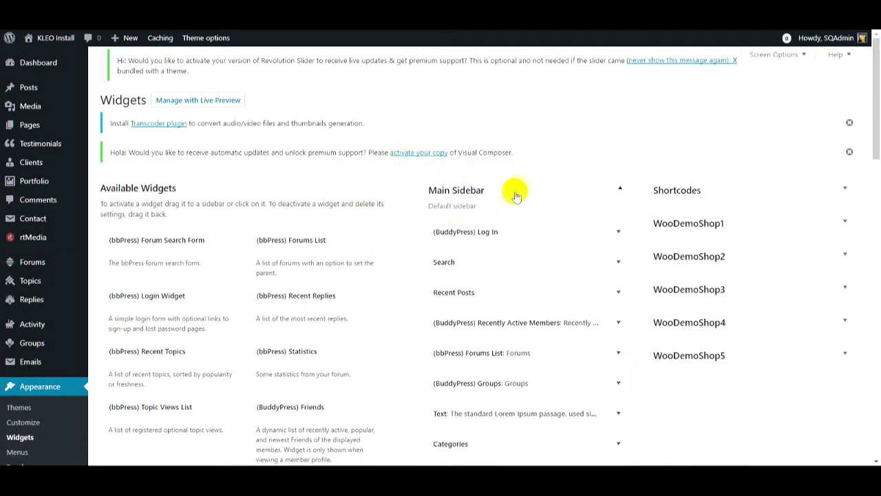
scroll(513, 186, "down", 2)
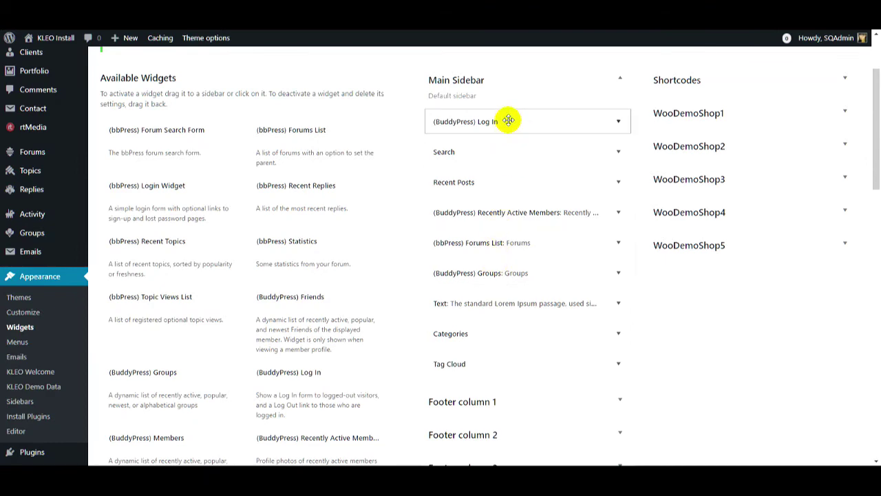
scroll(510, 124, "down", 3)
Expand Footer column 1 through Footer column 4 to review the widgets in each.
left_click(528, 242)
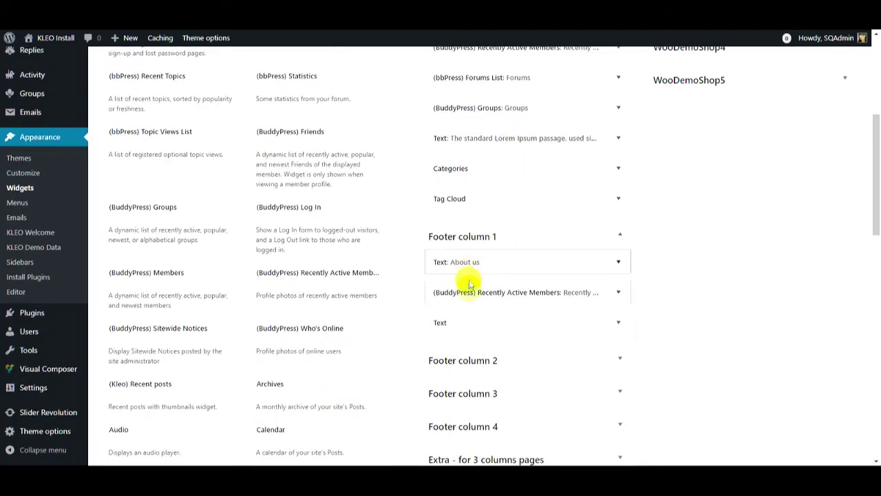
scroll(537, 262, "down", 2)
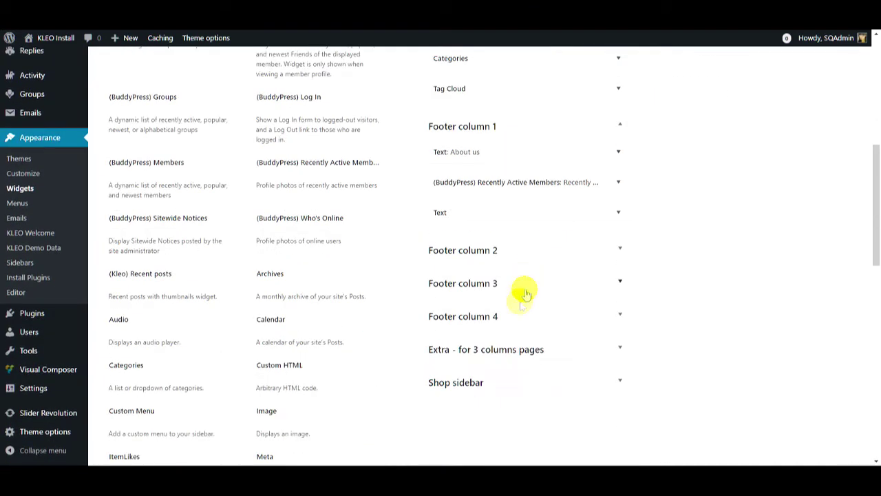
left_click(525, 256)
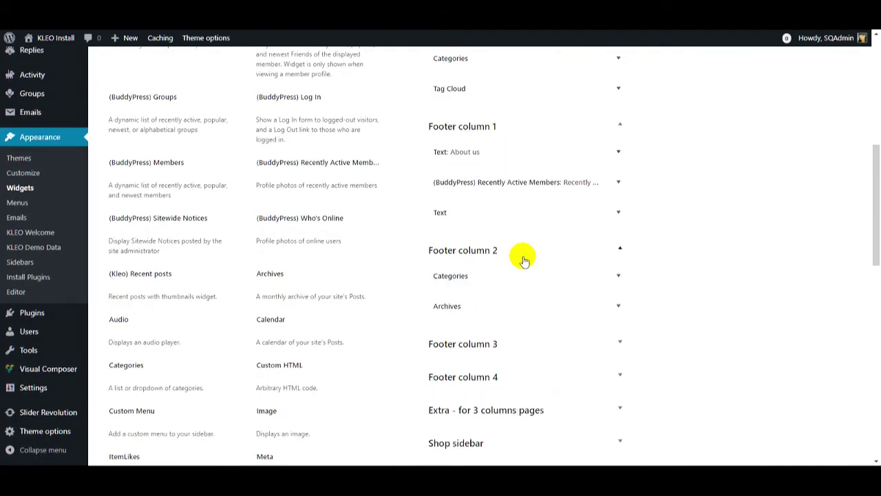
left_click(529, 344)
scroll(527, 337, "down", 2)
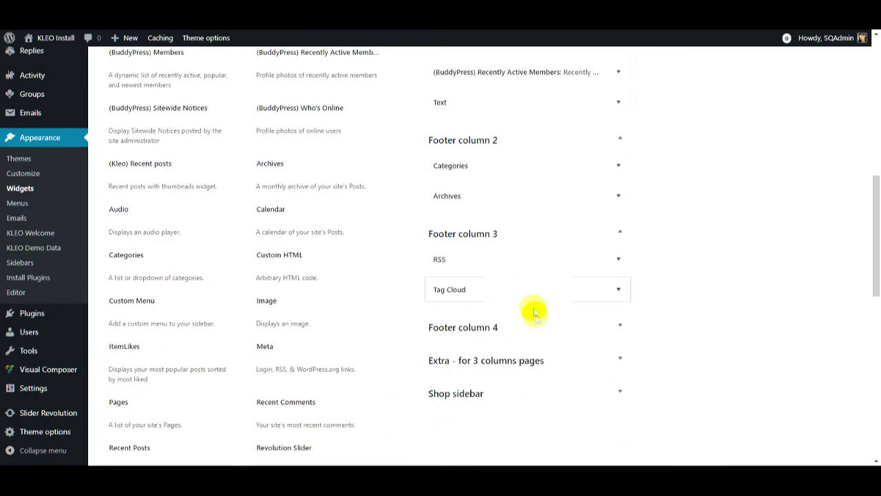
left_click(537, 326)
scroll(554, 279, "down", 1)
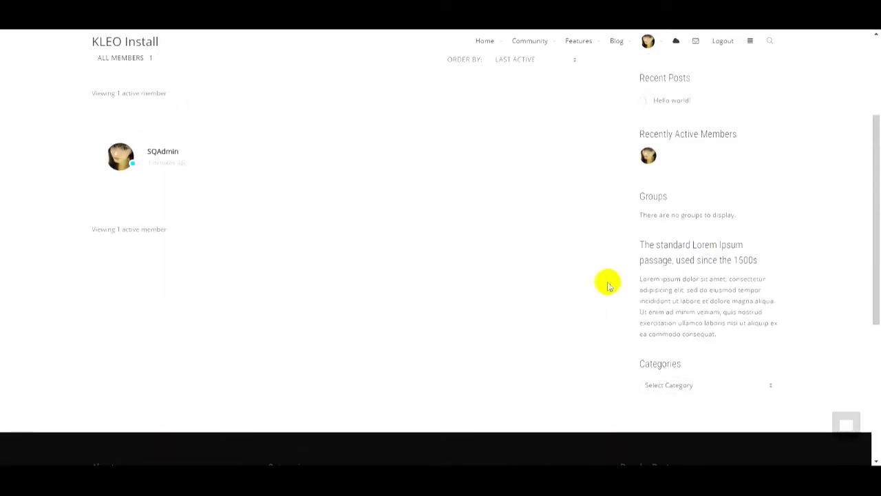
Open the member's own profile from the members directory and look over its Media gallery section.
scroll(592, 275, "up", 3)
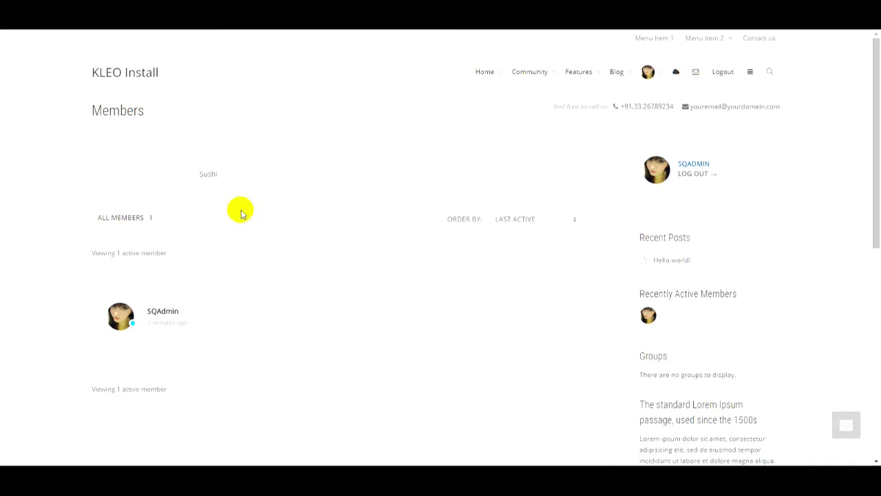
mouse_move(536, 86)
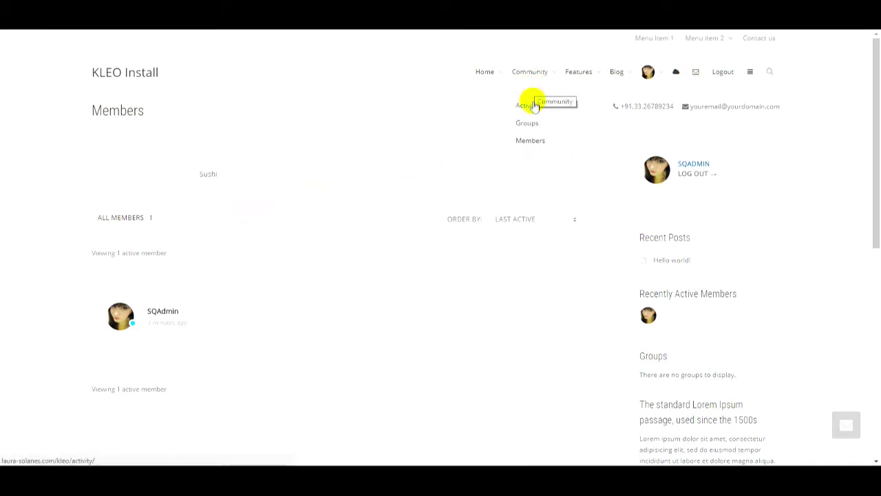
mouse_move(578, 78)
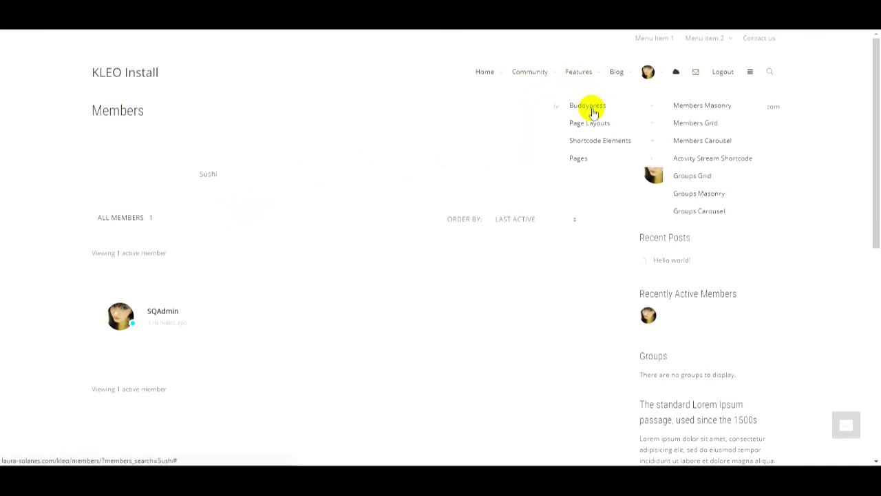
mouse_move(589, 146)
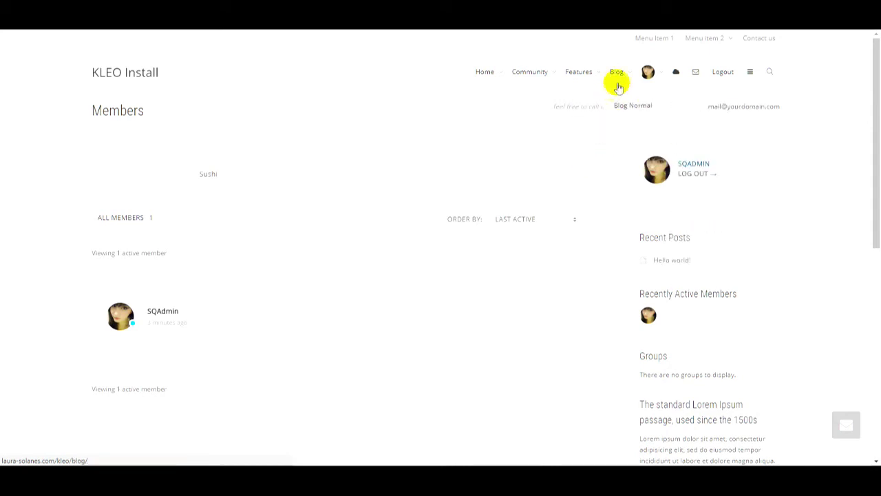
mouse_move(647, 80)
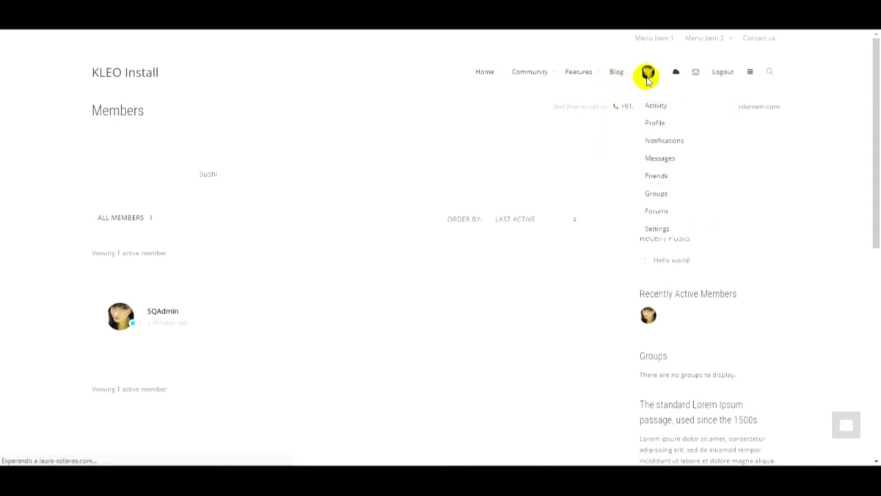
scroll(290, 166, "down", 2)
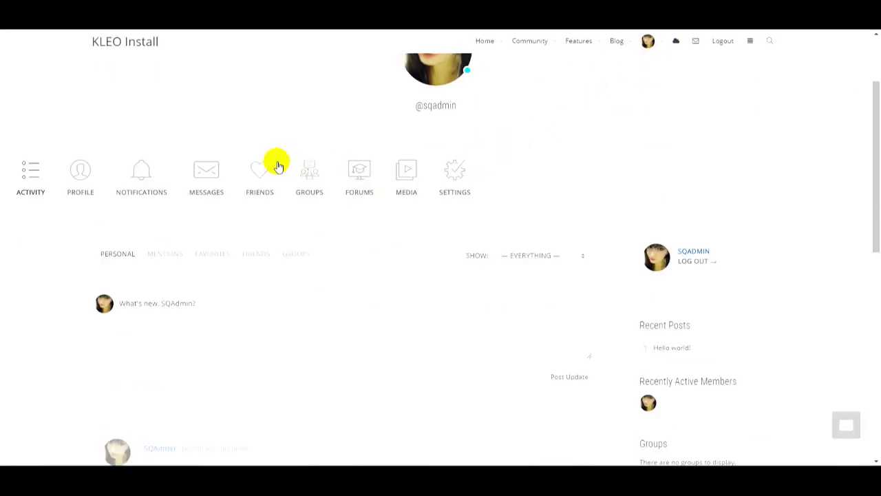
left_click(407, 180)
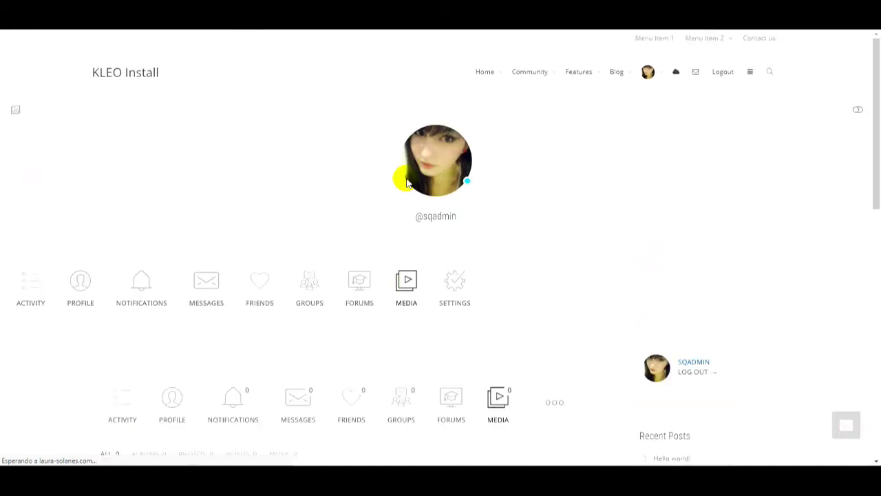
scroll(521, 197, "down", 3)
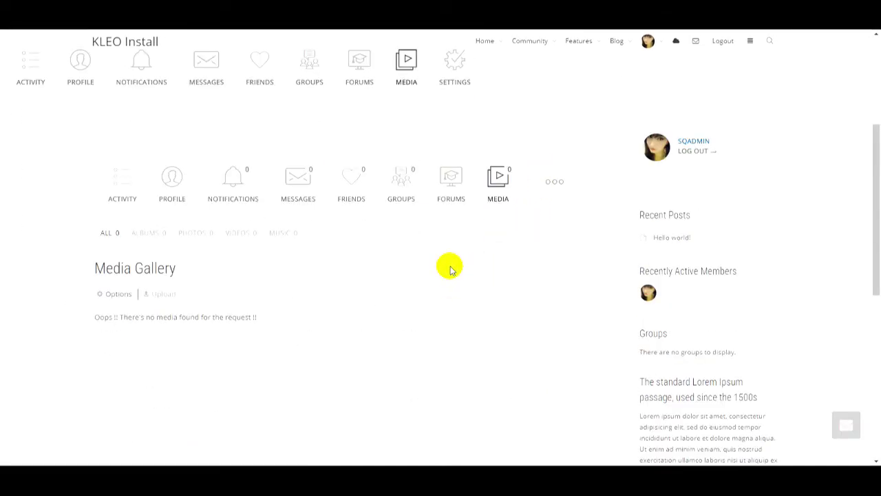
scroll(449, 269, "down", 1)
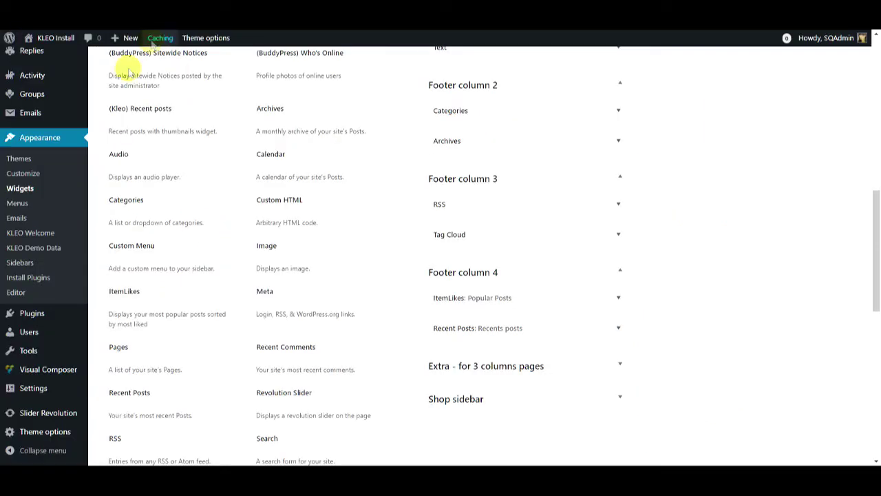
Open the rtMedia settings in the WordPress admin and review the Display options.
scroll(43, 275, "up", 3)
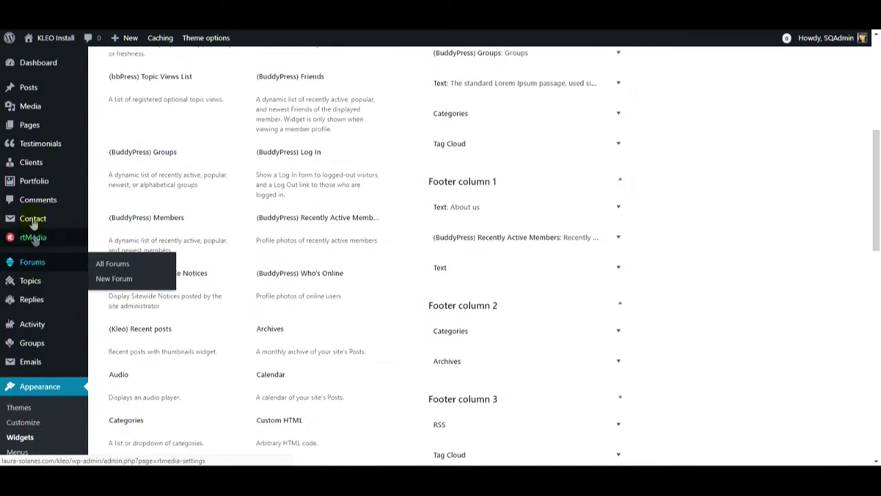
mouse_move(41, 113)
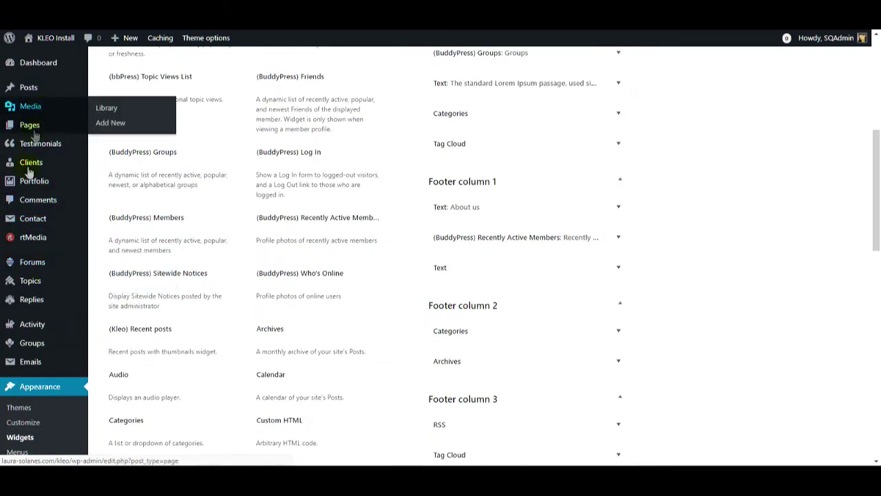
left_click(26, 239)
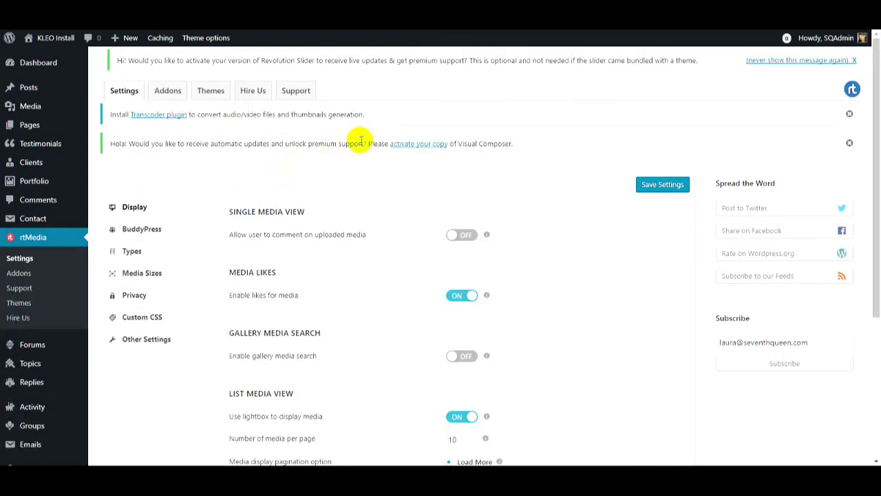
scroll(360, 143, "down", 2)
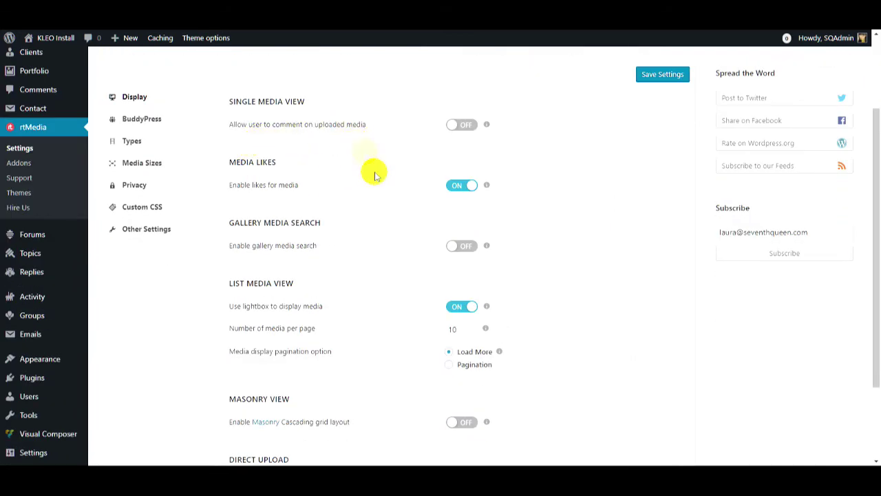
scroll(550, 172, "down", 2)
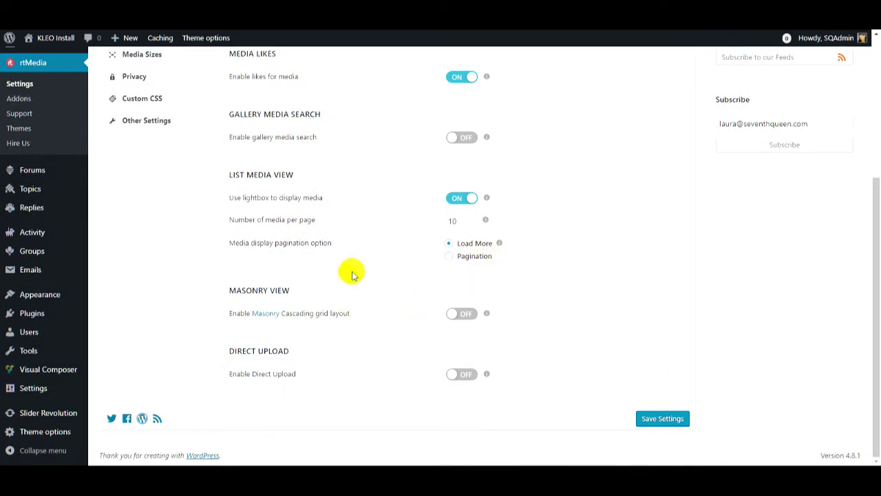
scroll(350, 269, "up", 3)
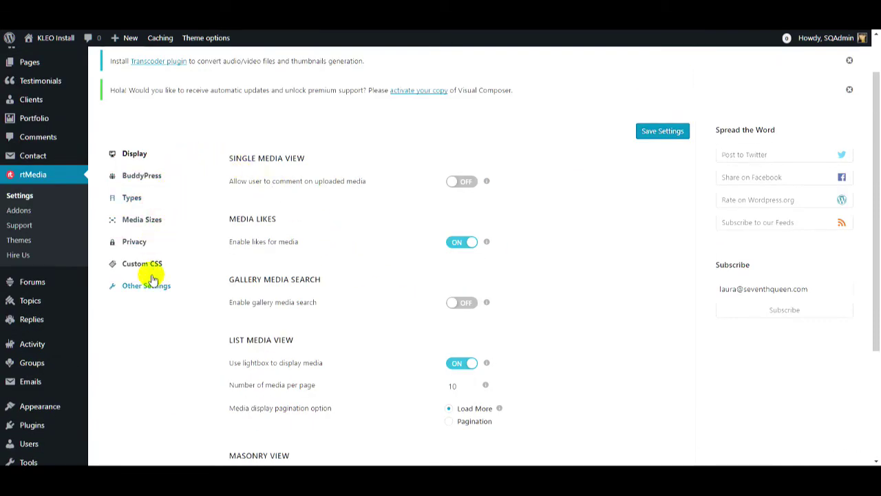
In rtMedia's BuddyPress settings, enable group media, activity stream uploads, media notifications, activity for likes and comments, and album descriptions, and save.
left_click(176, 178)
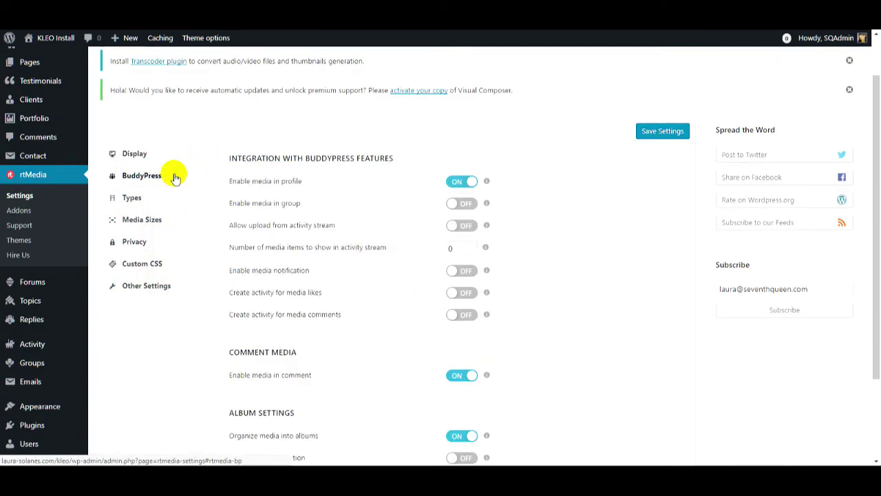
left_click(458, 205)
left_click(463, 271)
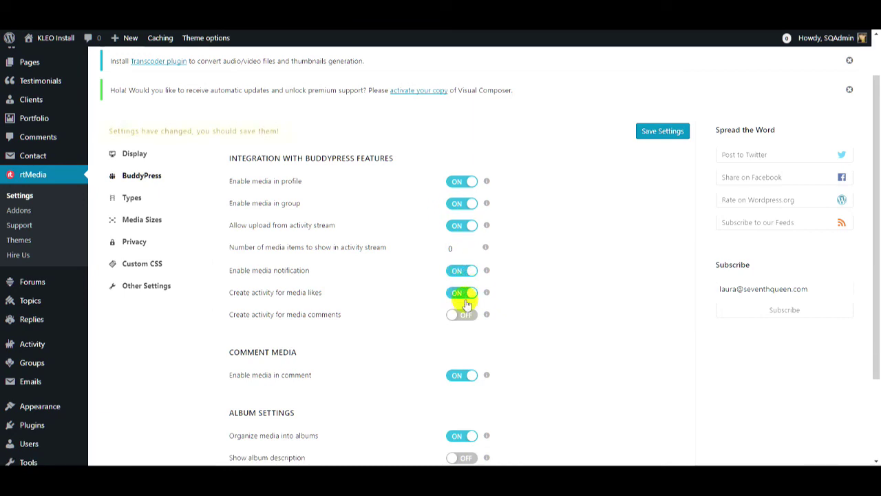
scroll(420, 280, "down", 2)
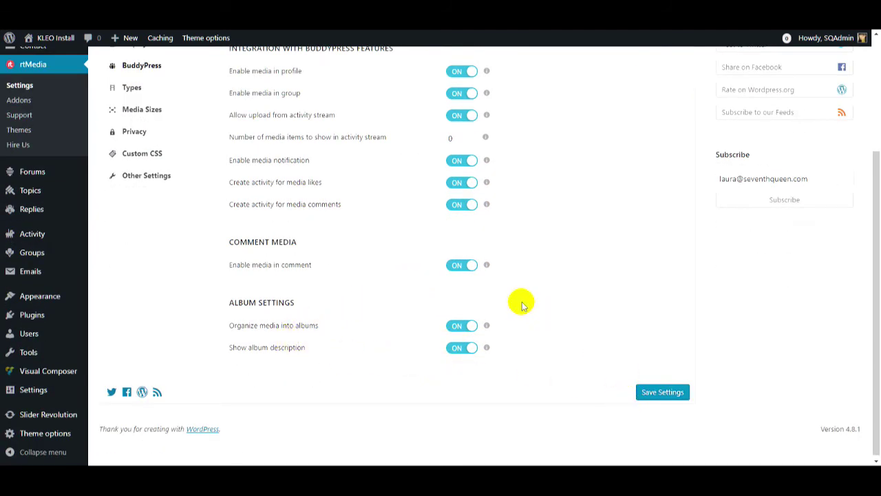
left_click(659, 391)
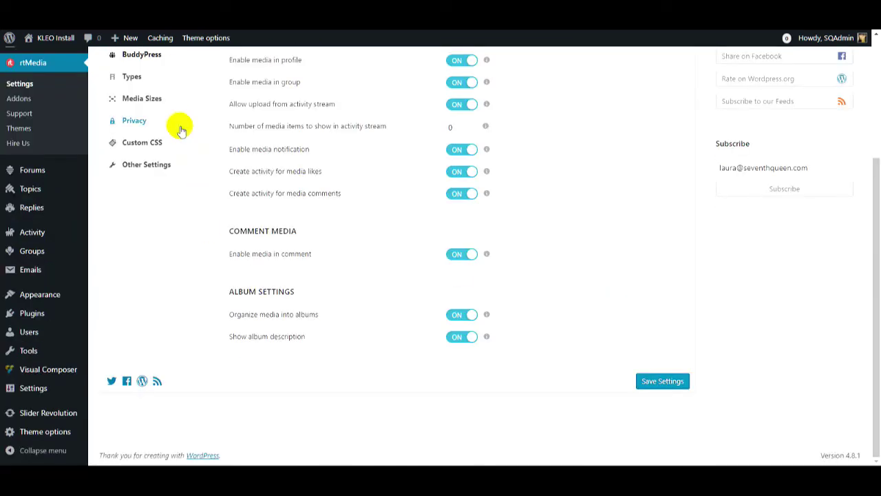
Enable privacy in rtMedia's Privacy settings, allow users to set privacy for their content, and save the settings.
left_click(179, 125)
scroll(295, 167, "up", 2)
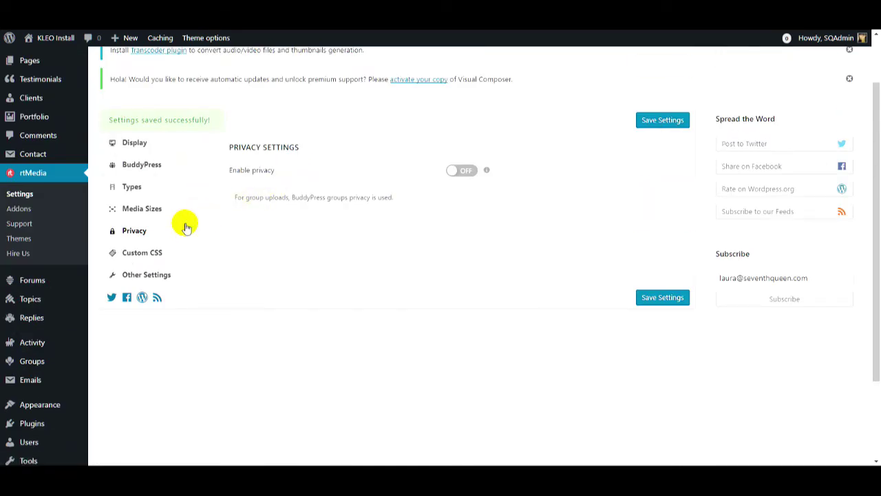
left_click(460, 170)
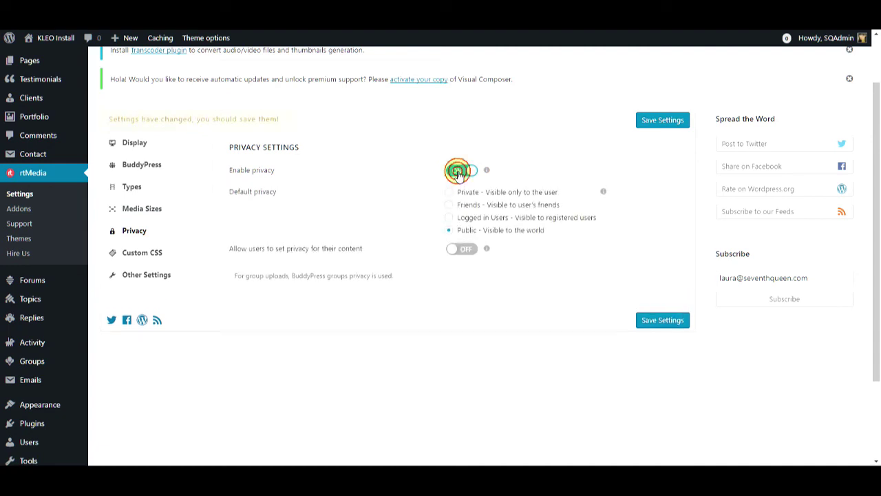
left_click(458, 255)
left_click(654, 319)
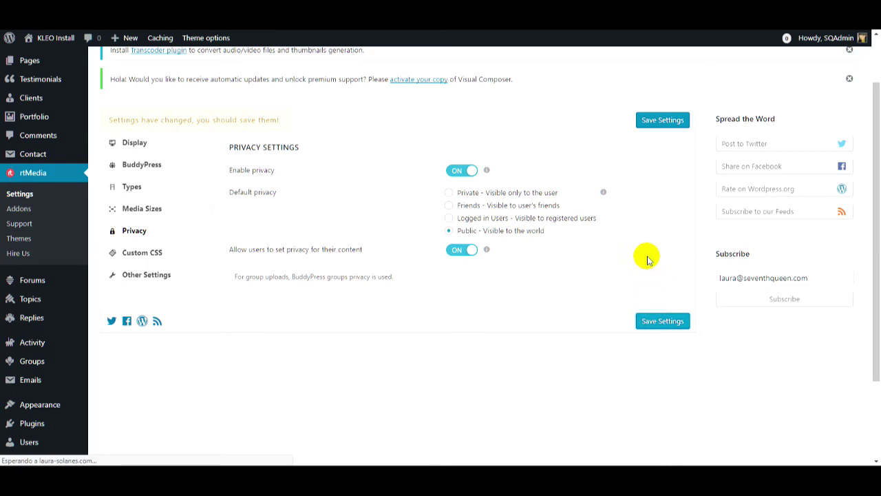
Install the Paid Memberships Pro plugin from the KLEO theme's list of recommended plugins.
scroll(649, 261, "down", 3)
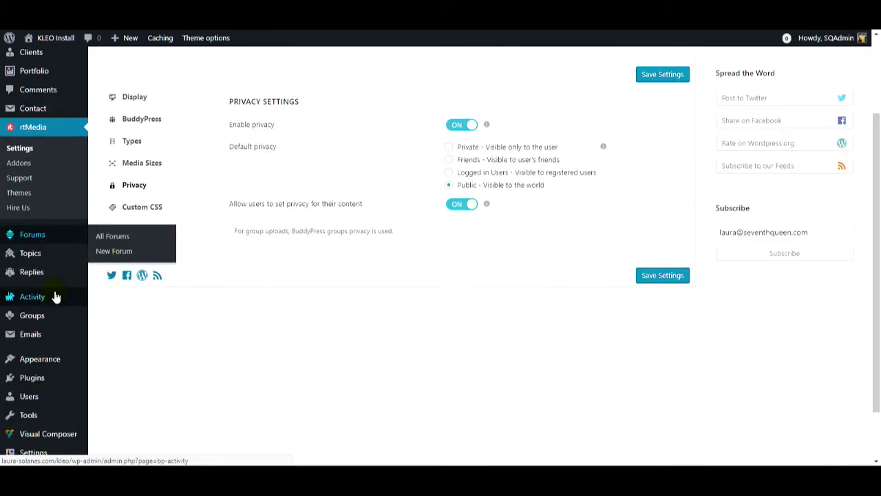
mouse_move(73, 341)
mouse_move(53, 381)
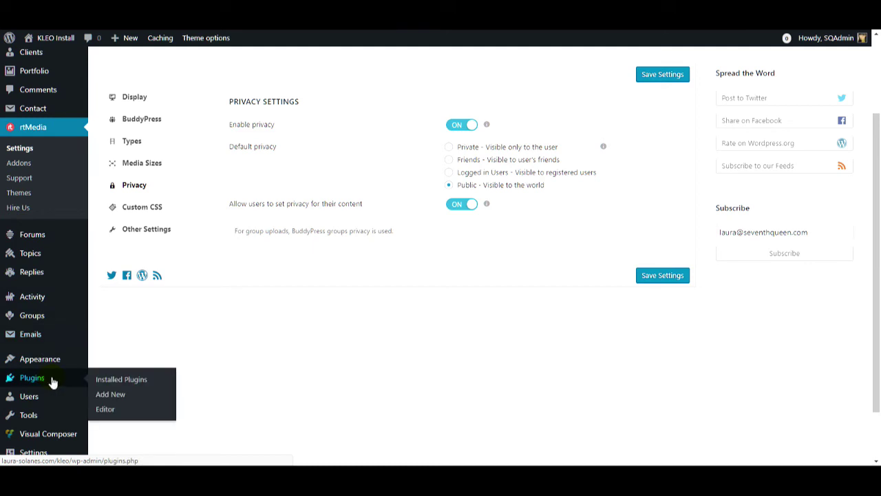
mouse_move(63, 366)
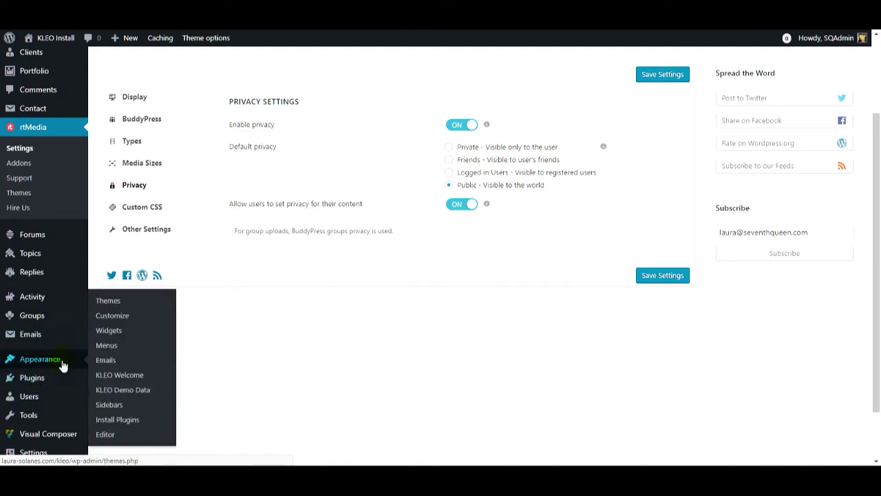
left_click(117, 419)
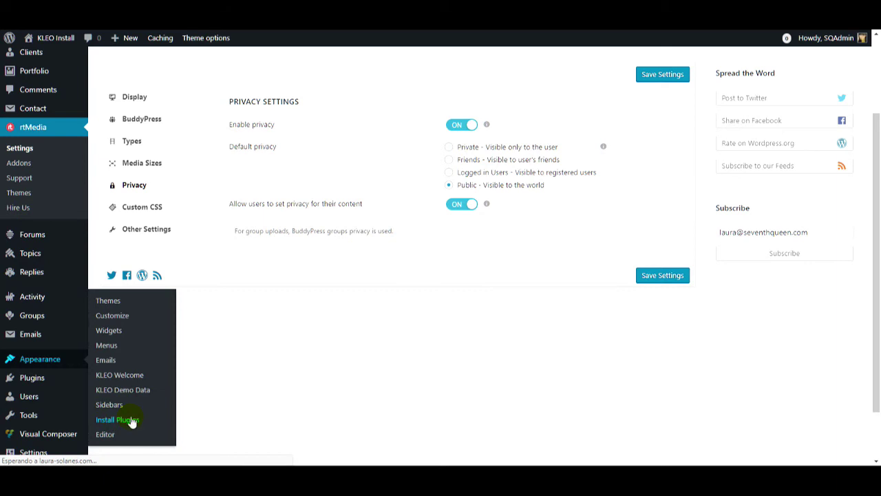
scroll(227, 289, "down", 3)
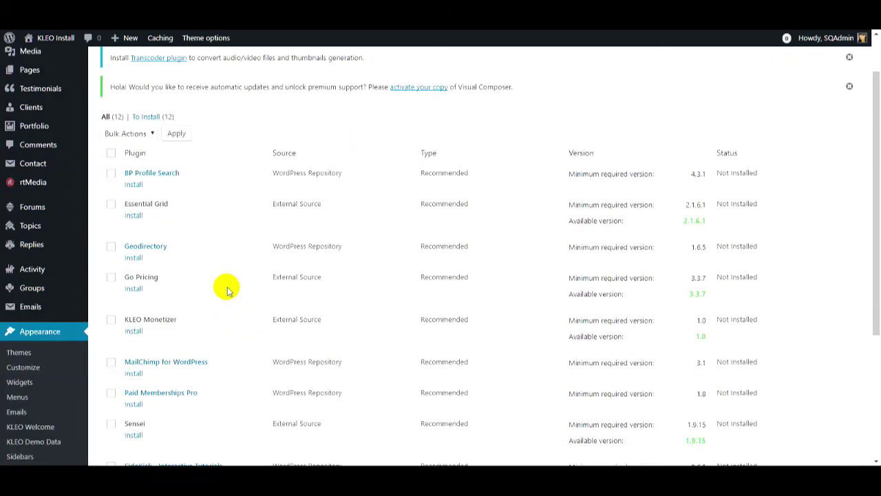
scroll(227, 290, "down", 1)
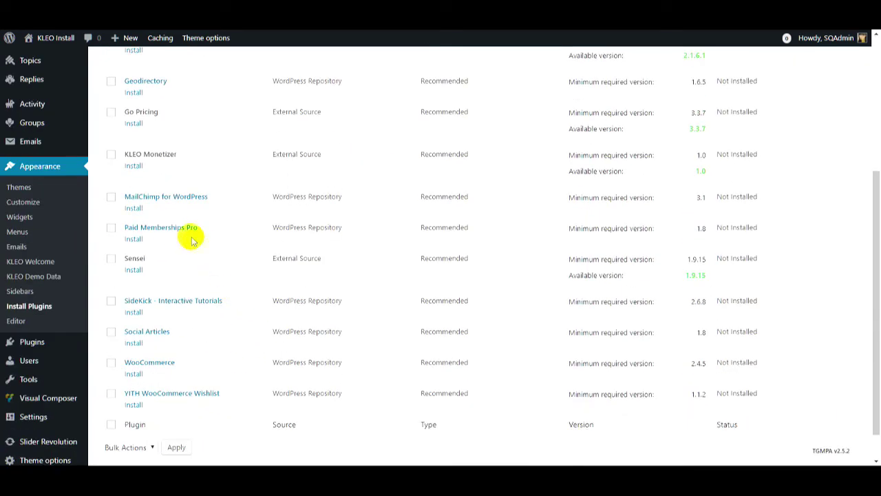
left_click(134, 241)
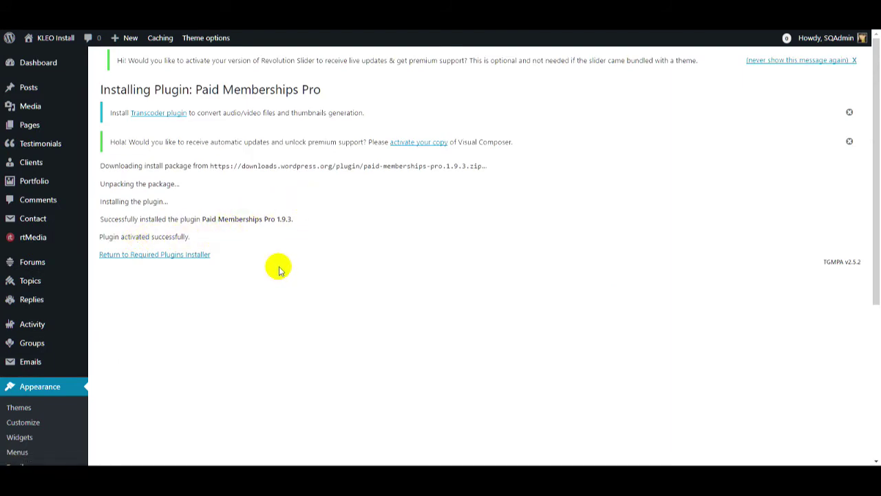
Load the Themes page to refresh the admin area, and open the Memberships Page Settings at the page assignments.
scroll(141, 272, "down", 3)
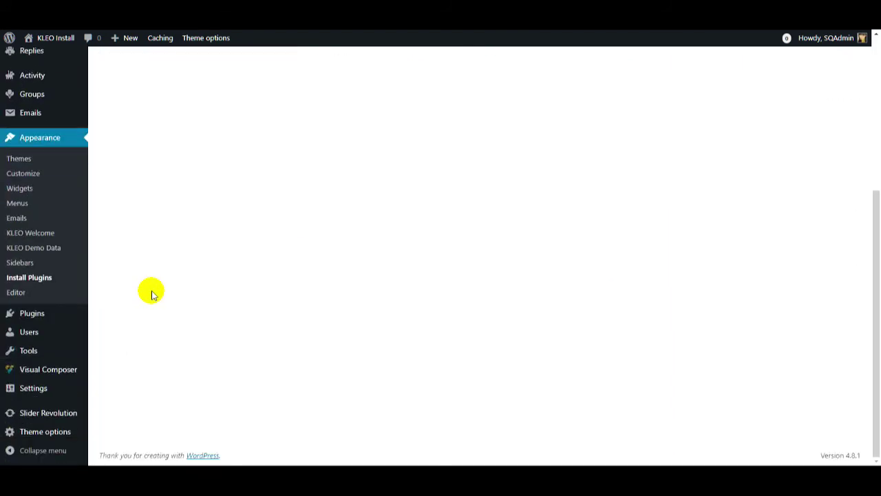
left_click(91, 196)
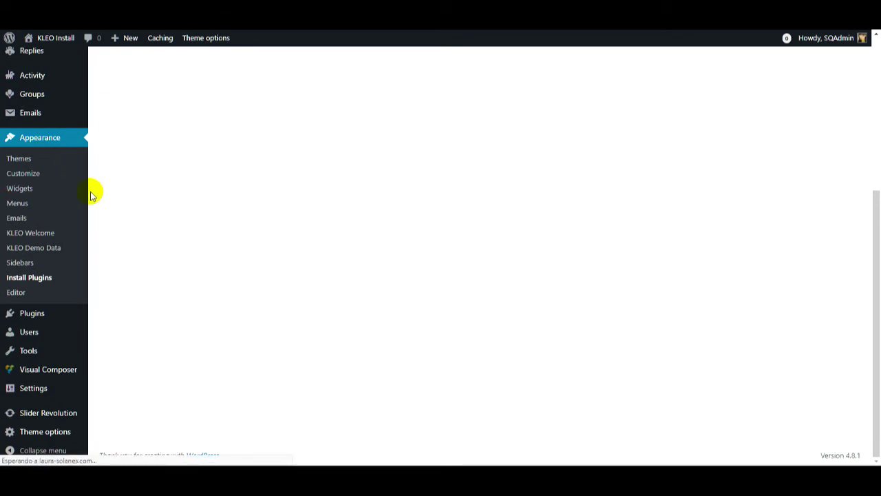
scroll(90, 193, "down", 5)
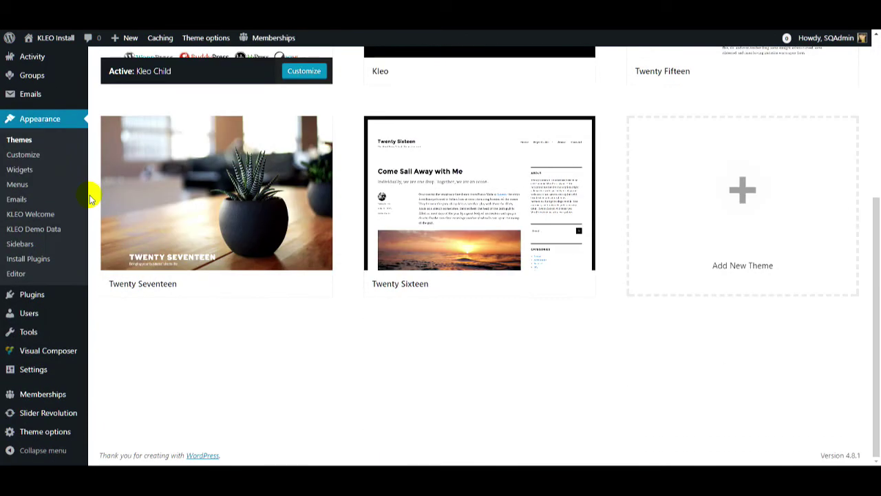
mouse_move(34, 398)
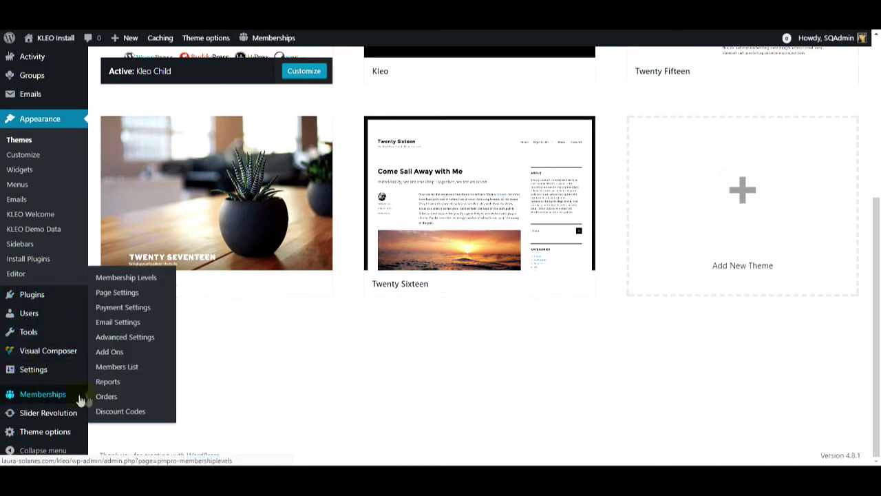
left_click(114, 294)
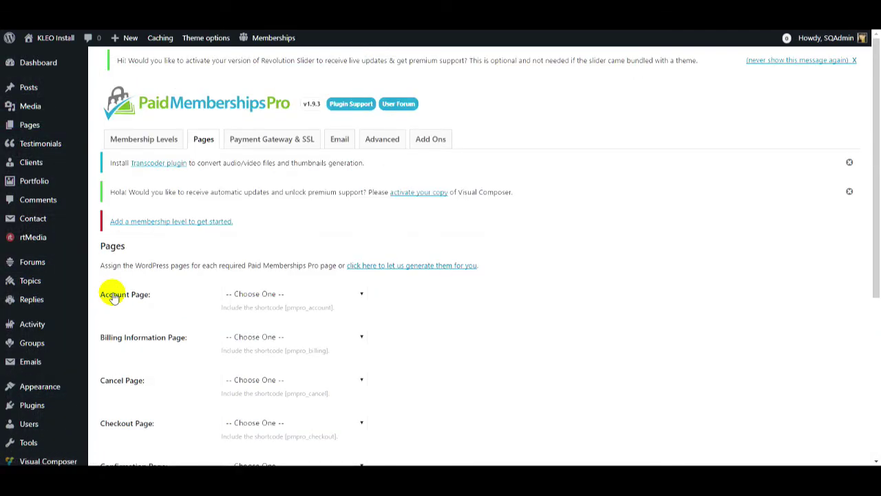
scroll(464, 241, "down", 2)
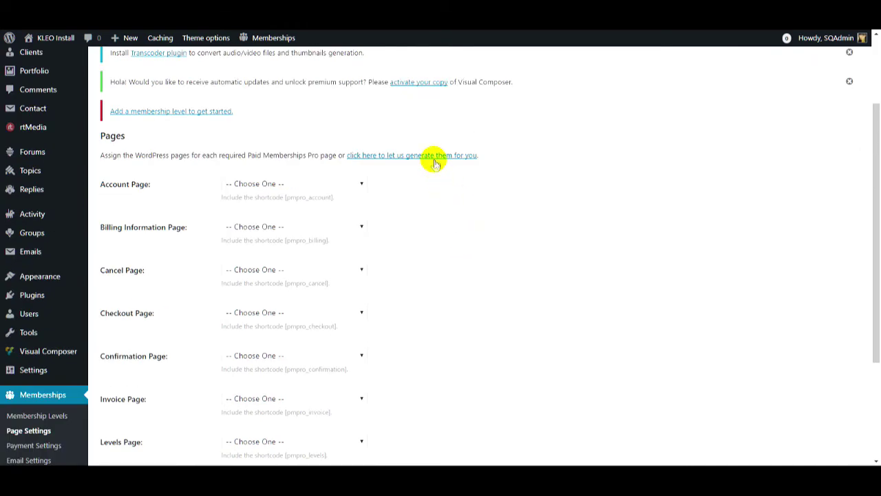
Let Paid Memberships Pro generate all its required pages automatically and save the page settings.
left_click(434, 157)
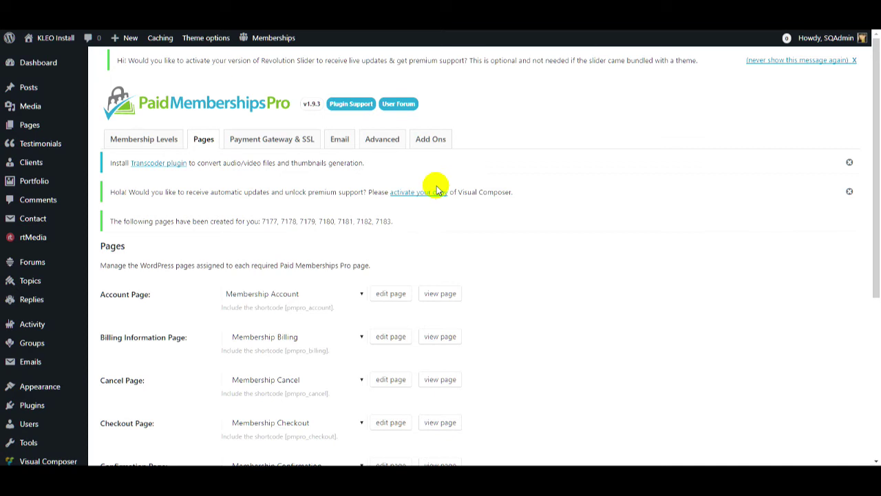
scroll(496, 220, "down", 4)
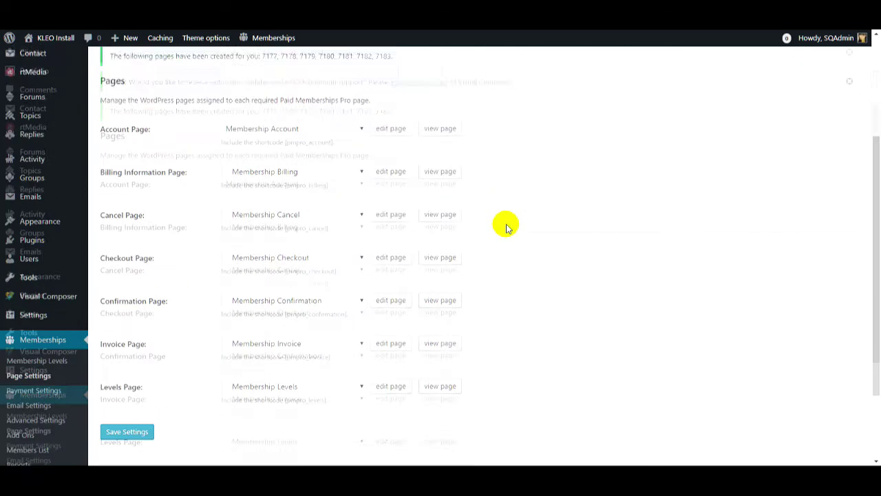
left_click(124, 375)
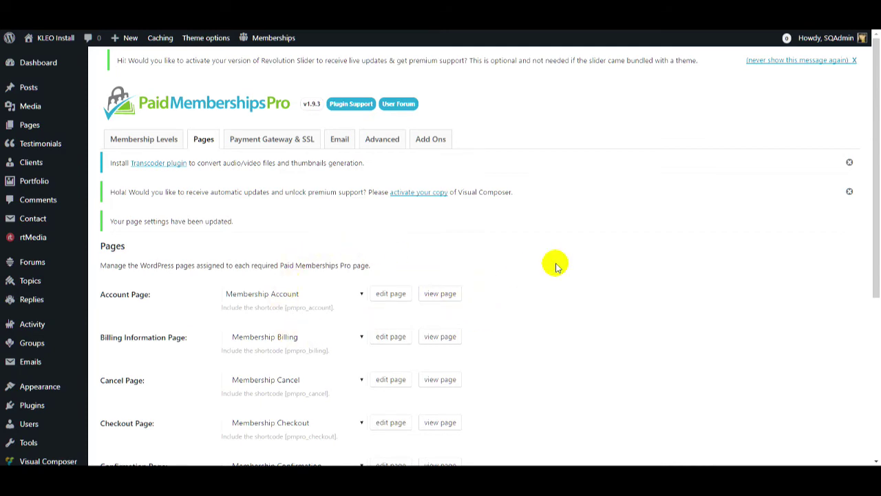
scroll(555, 266, "down", 4)
scroll(482, 305, "up", 4)
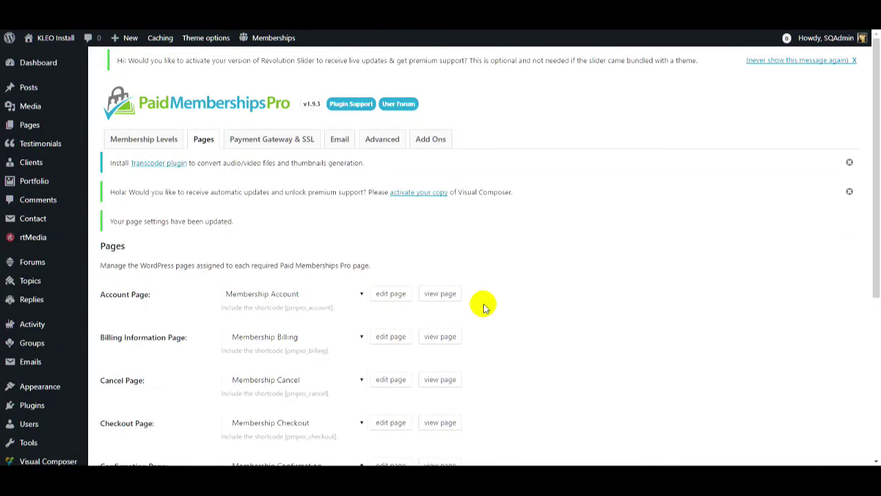
Add a new membership level named "FREE 14 DAYS" with an initial payment of $0.
left_click(163, 141)
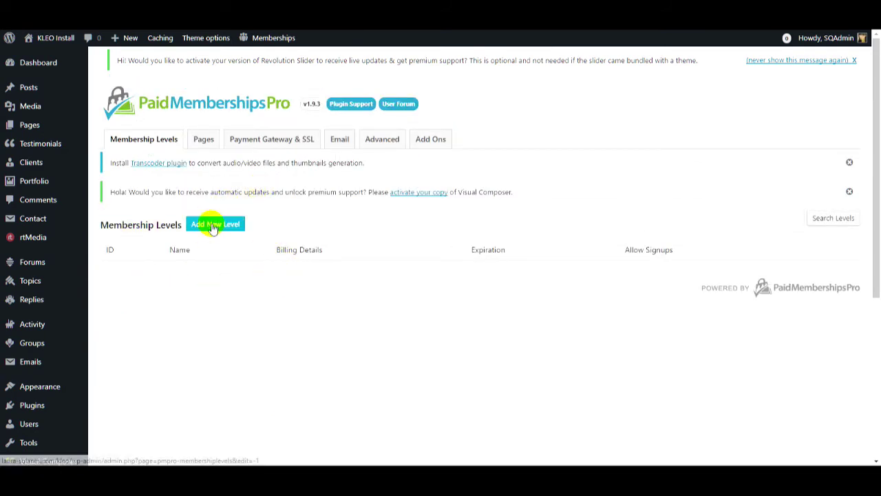
left_click(213, 228)
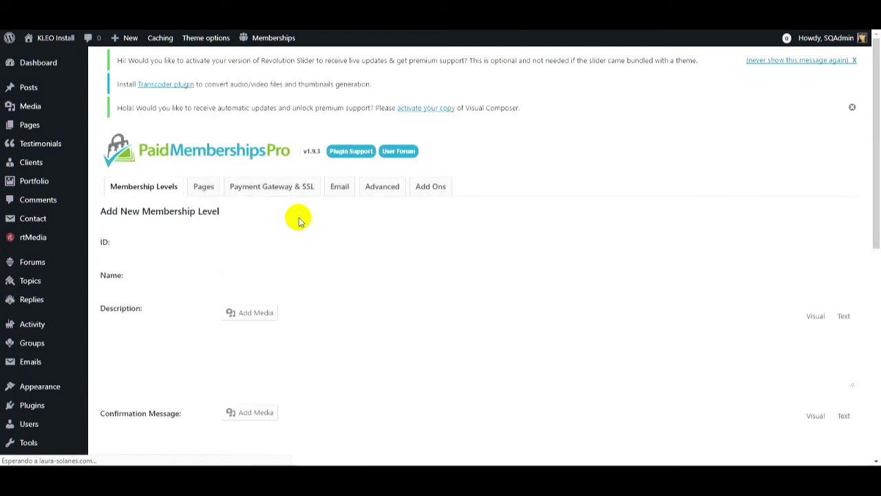
scroll(301, 227, "down", 1)
left_click(301, 228)
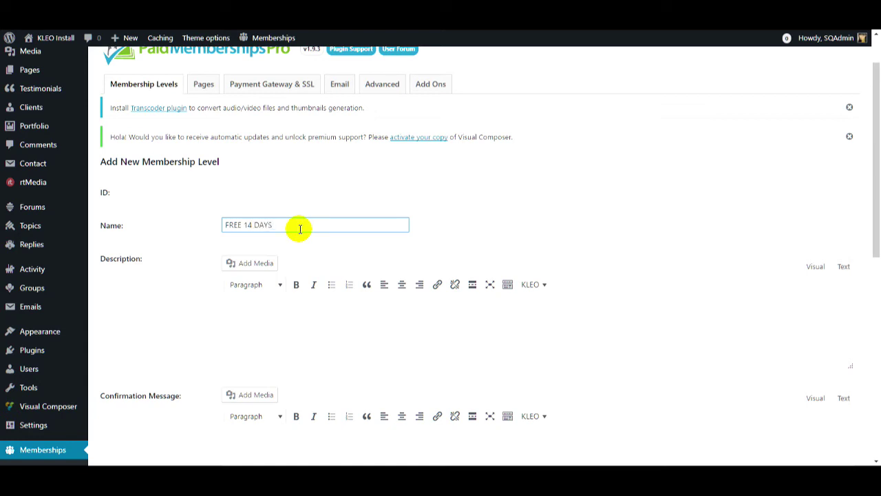
scroll(246, 219, "down", 4)
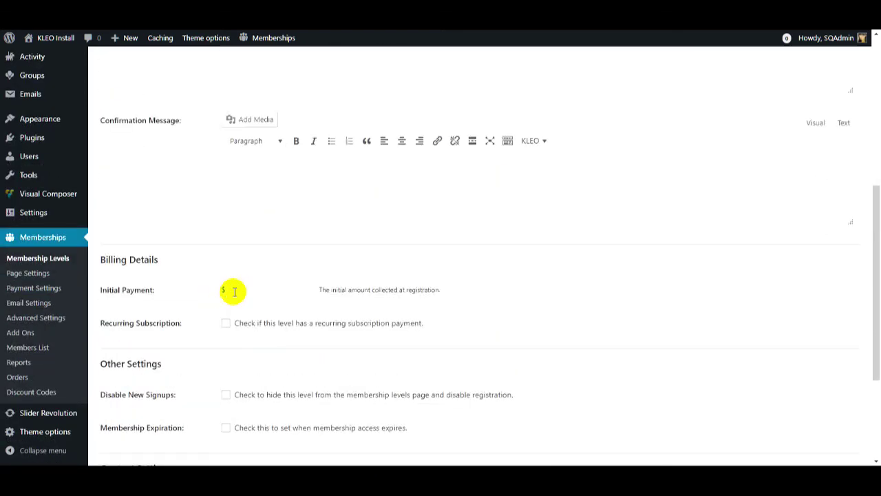
left_click(233, 290)
left_click(236, 262)
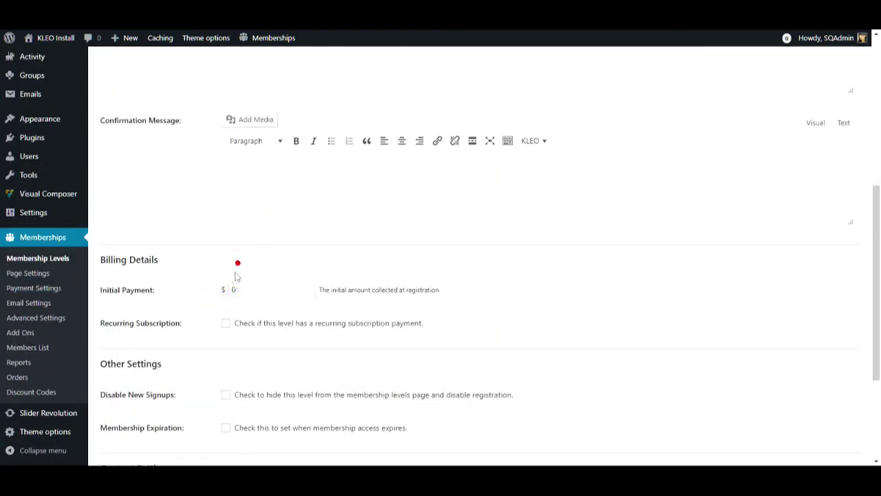
Enable membership expiration for the level, set it to expire in 14 days, and save the level.
scroll(241, 320, "down", 1)
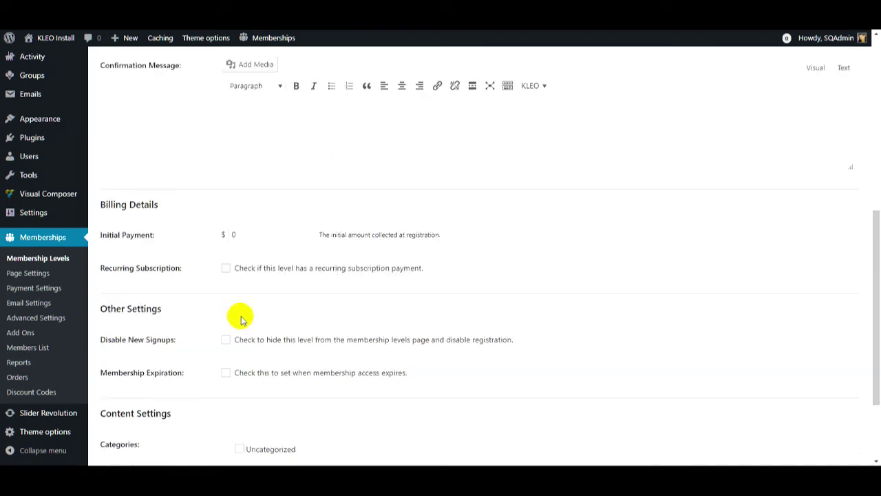
left_click(227, 373)
left_click(248, 405)
type("14")
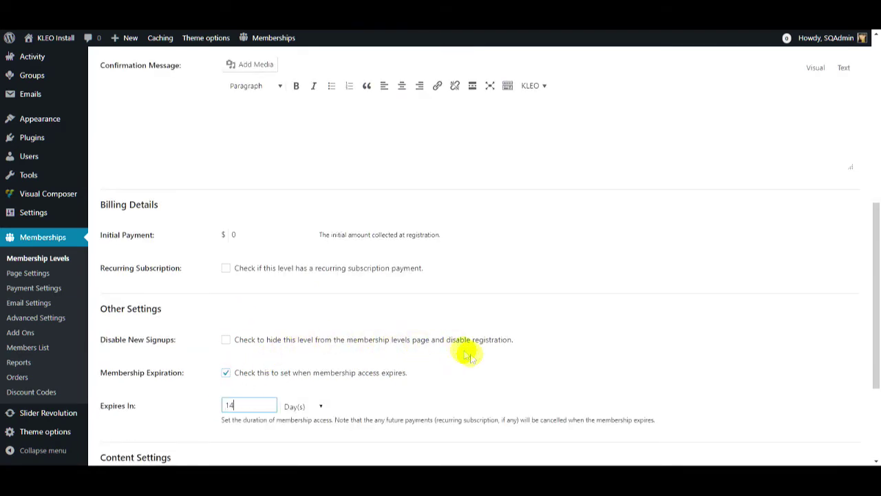
scroll(578, 298, "down", 3)
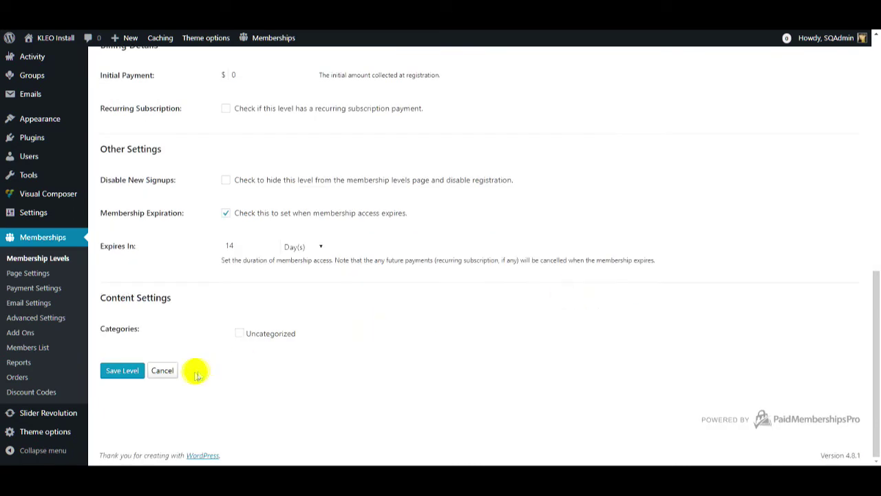
left_click(122, 371)
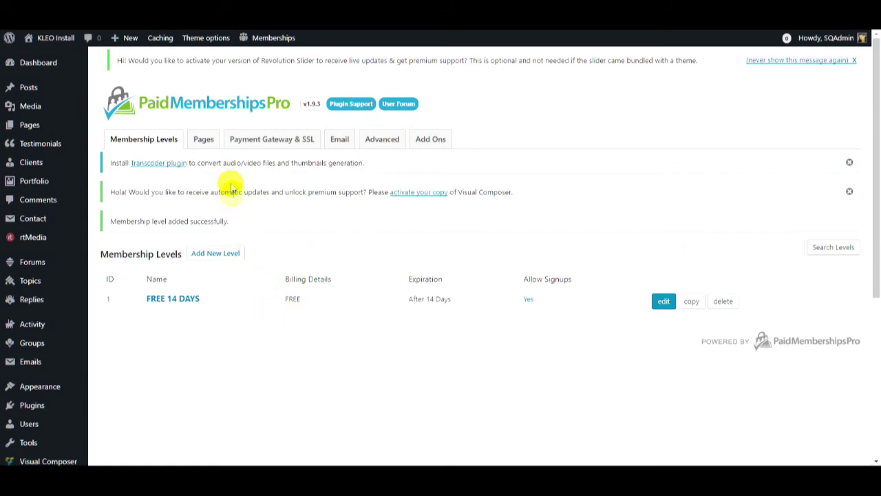
View the generated Membership Levels page on the site from the page assignments, and close it after checking the pricing table.
left_click(205, 142)
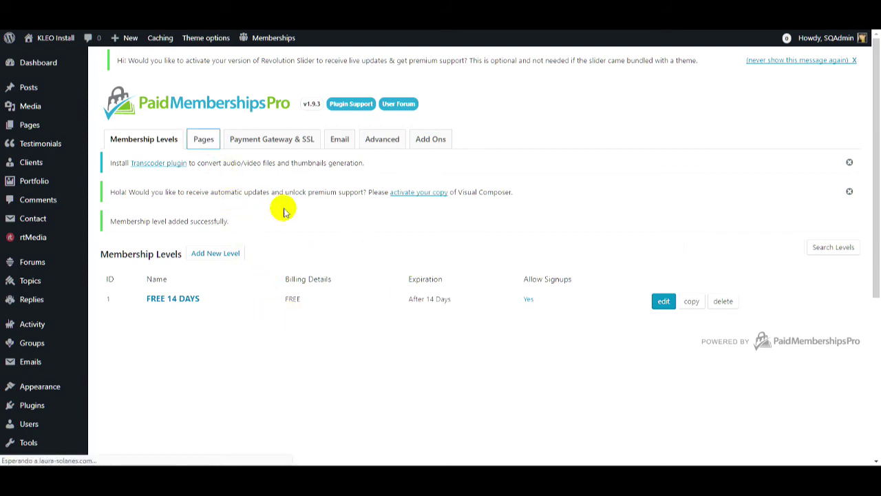
scroll(502, 154, "down", 5)
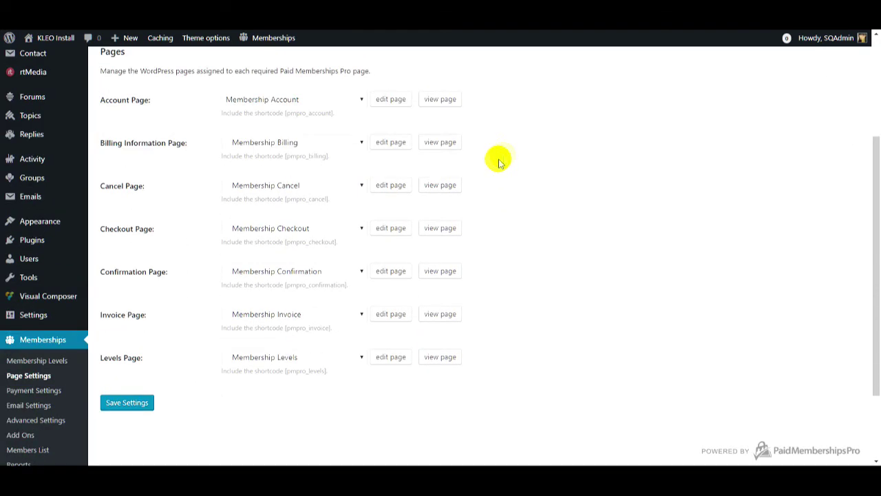
left_click(438, 358)
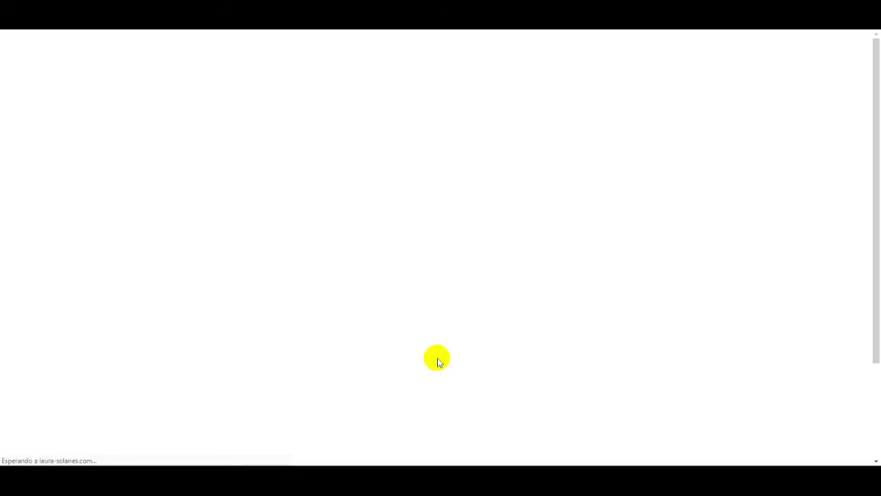
scroll(413, 161, "down", 2)
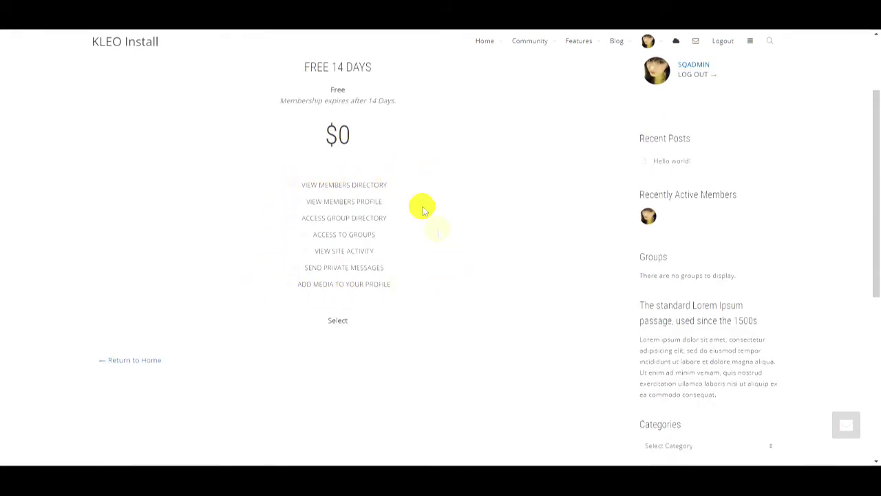
scroll(442, 244, "up", 1)
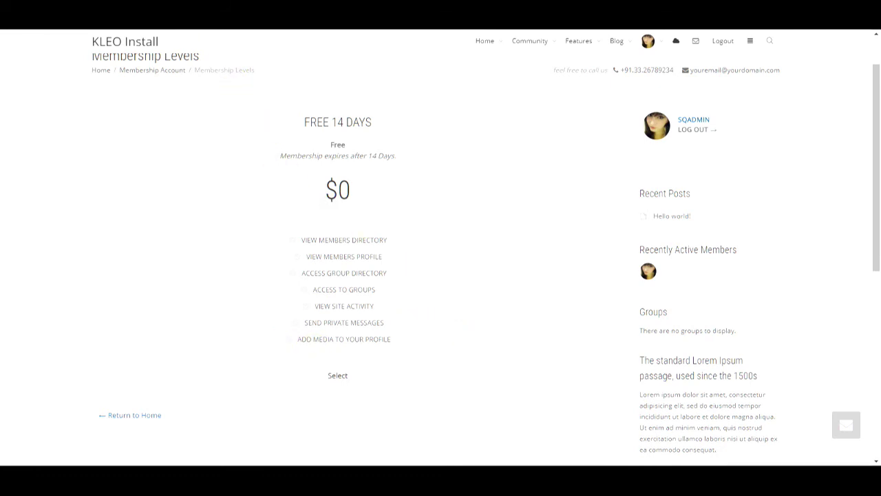
key("ctrl+w")
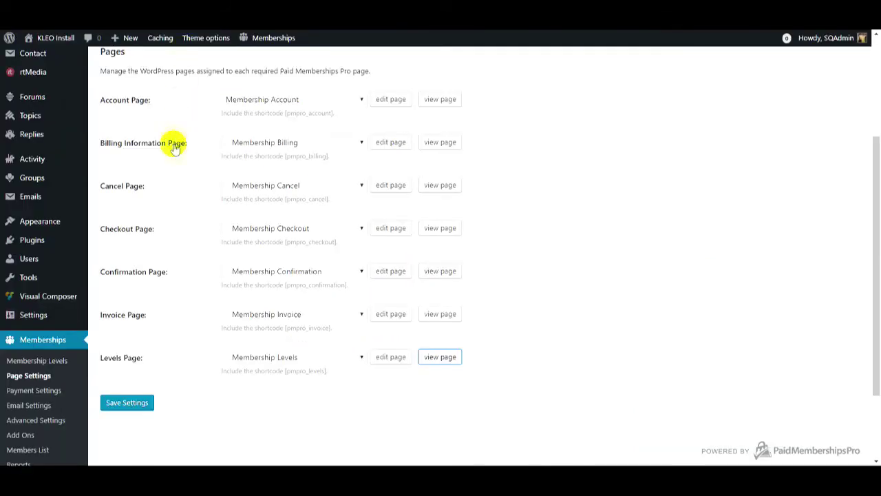
Add another membership level named "BASIC" with an initial payment of $5.
scroll(181, 241, "up", 5)
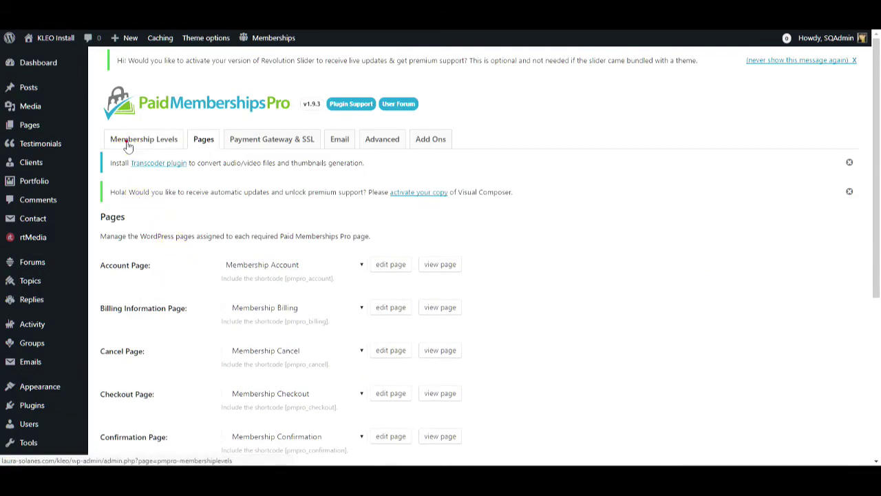
left_click(127, 141)
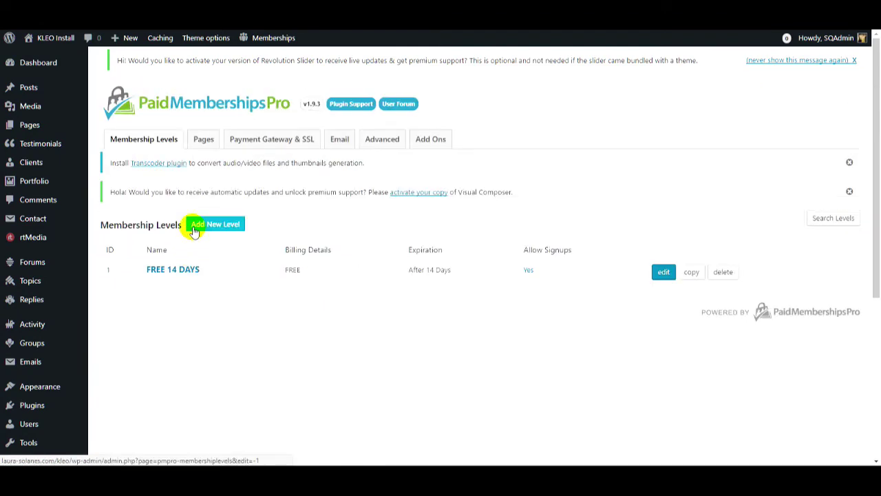
left_click(195, 227)
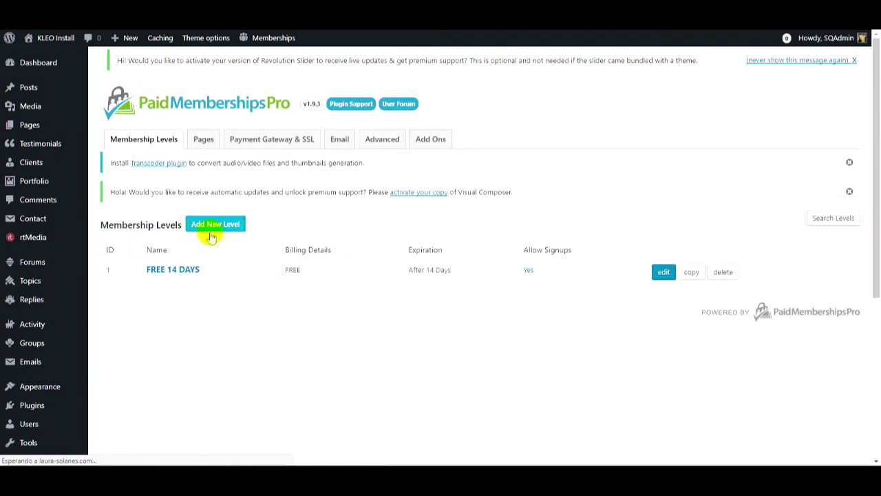
left_click(259, 278)
type("B")
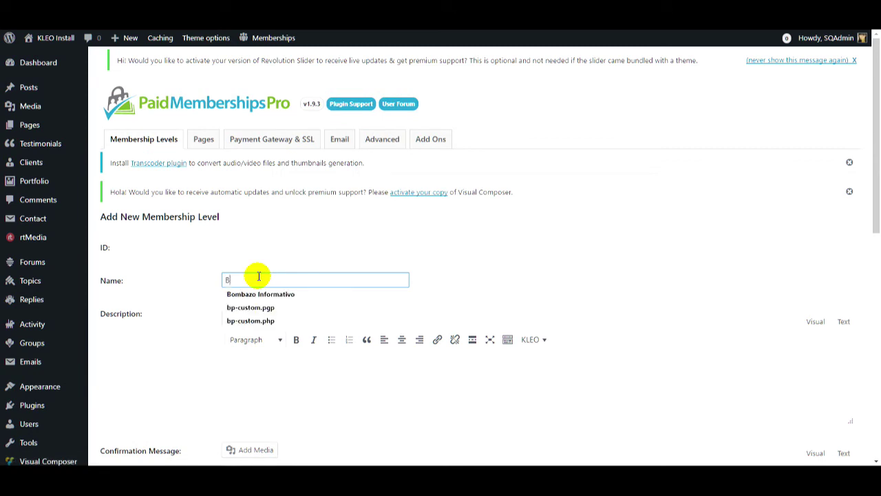
type("ASIC")
scroll(258, 276, "down", 5)
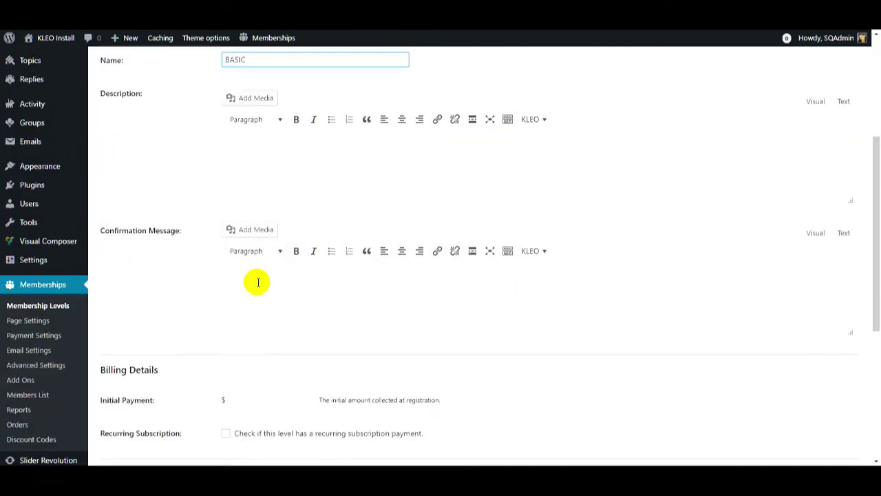
type("5")
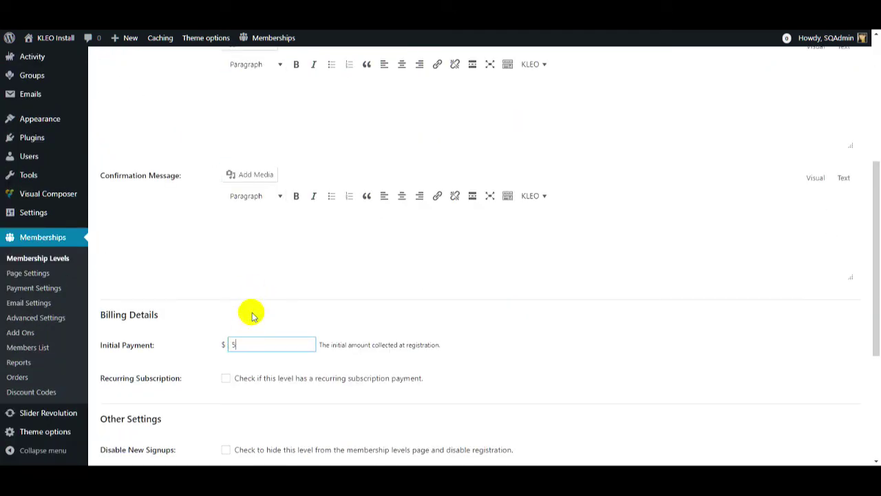
Make the BASIC level a recurring subscription of $5 per 1 month with a billing cycle limit of 0, and save it.
scroll(252, 310, "down", 2)
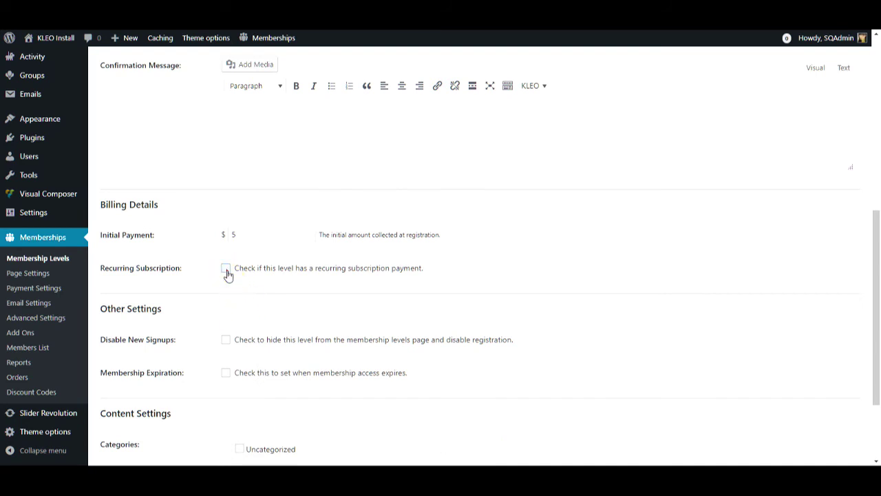
left_click(226, 268)
left_click(289, 303)
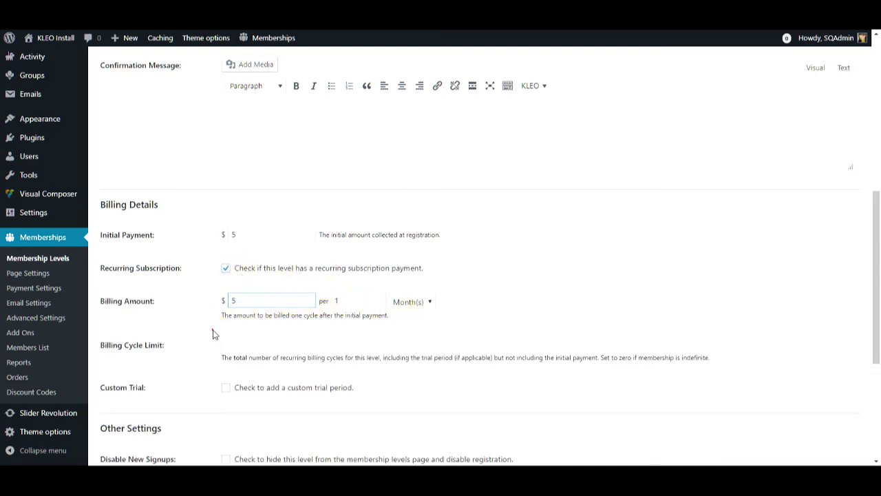
scroll(393, 335, "down", 1)
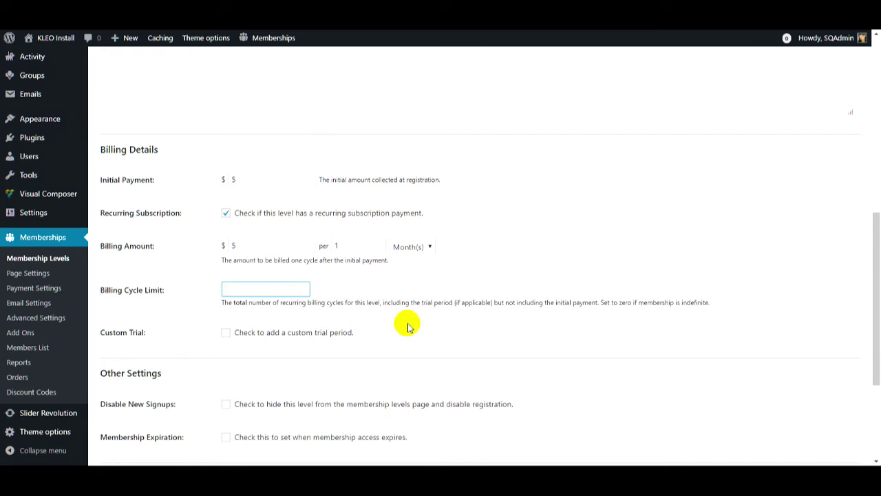
left_click(406, 316)
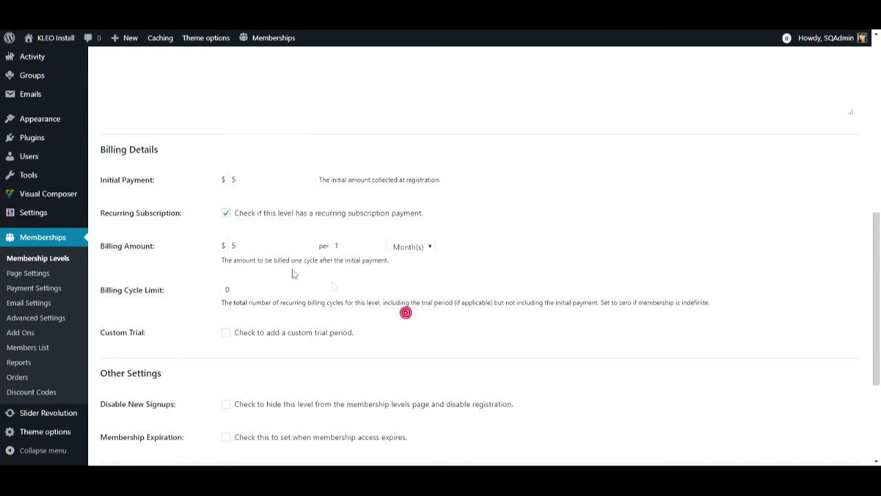
scroll(374, 282, "down", 2)
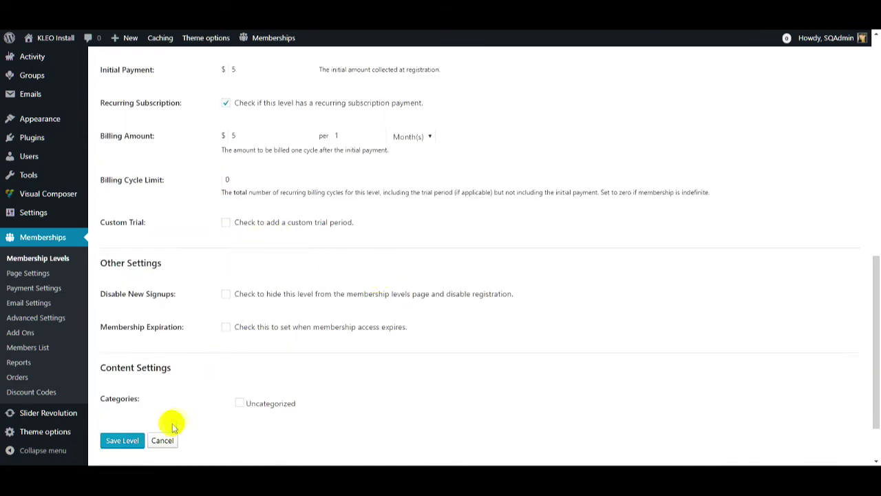
left_click(126, 440)
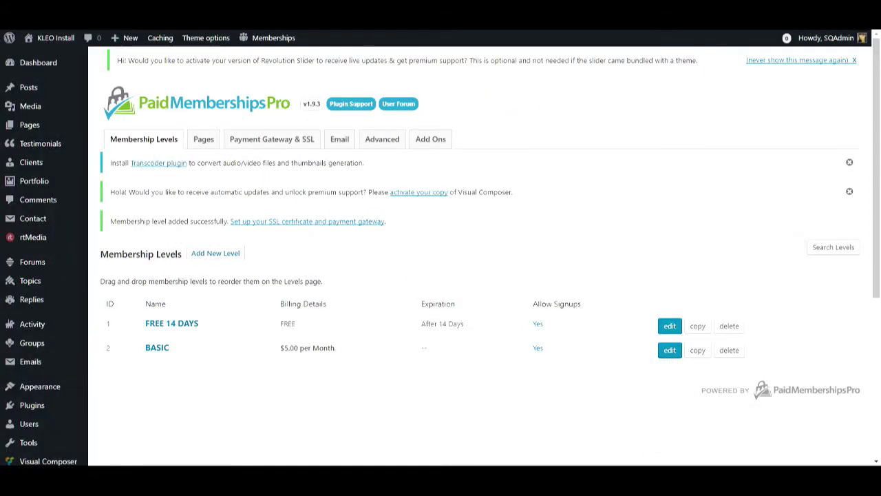
Open the Memberships section of the KLEO theme options at the membership restriction settings.
scroll(141, 269, "down", 5)
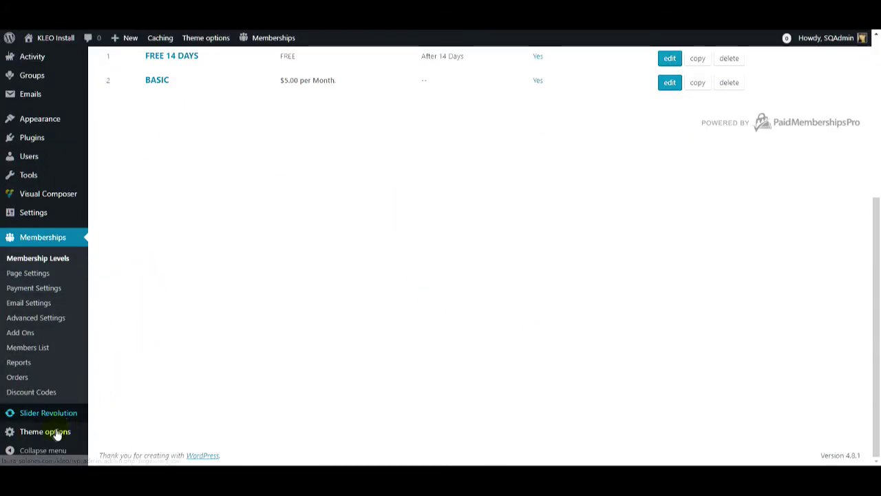
mouse_move(57, 433)
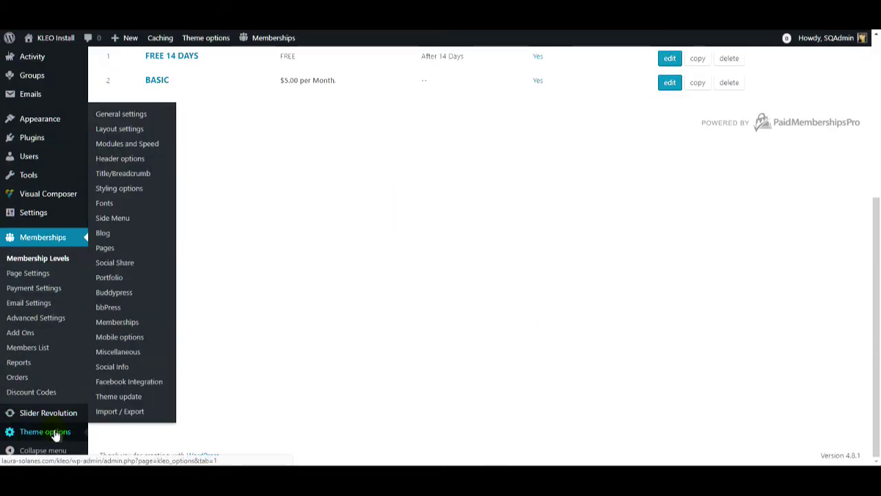
left_click(116, 323)
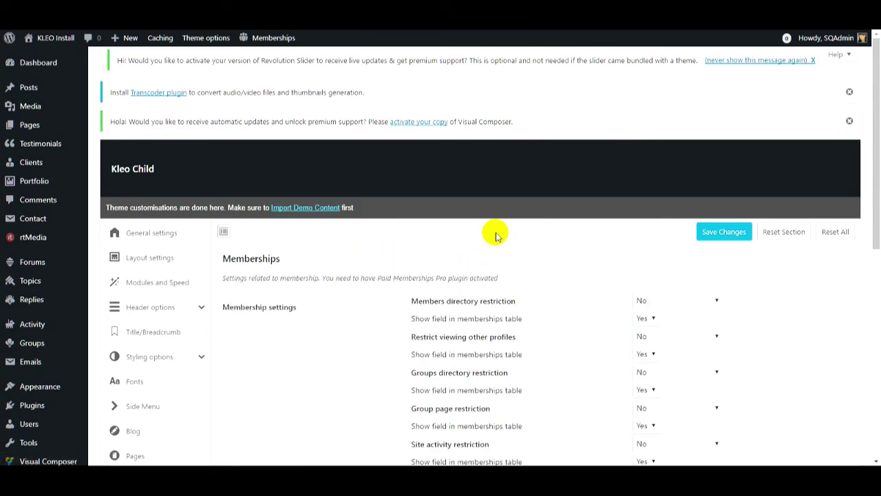
scroll(491, 232, "down", 3)
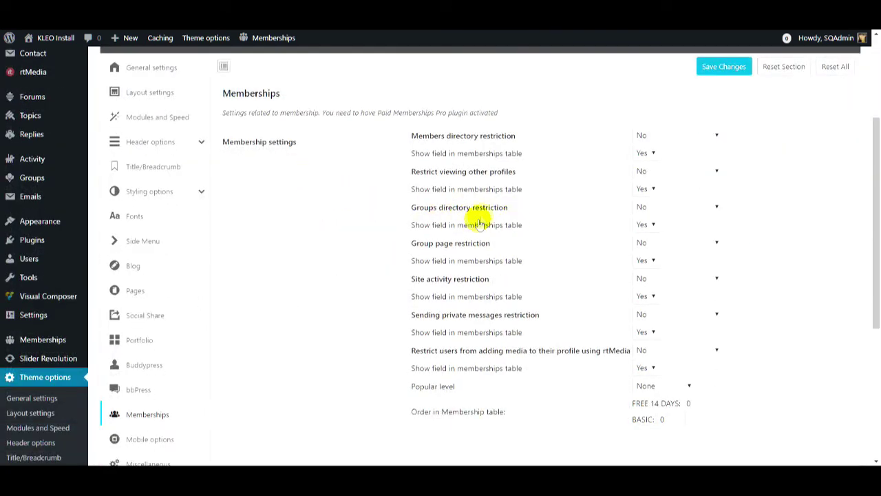
Restrict sending private messages for certain levels, choosing the BASIC level.
scroll(510, 206, "down", 1)
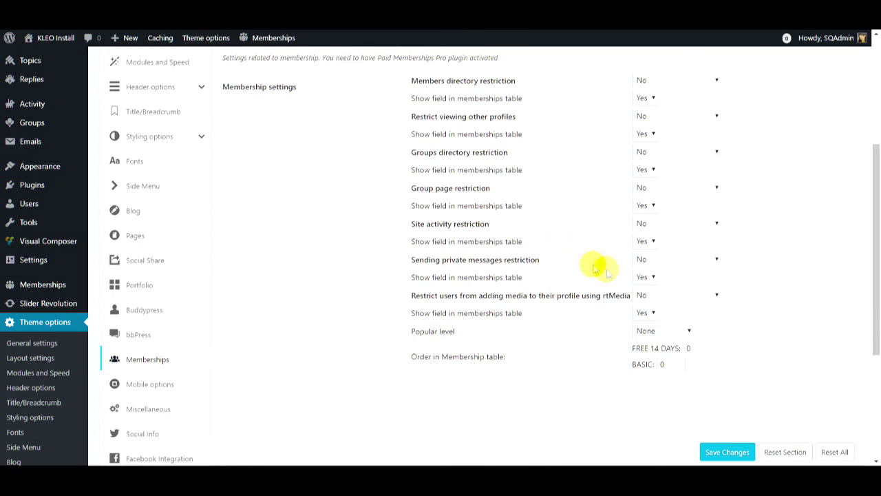
left_click(666, 262)
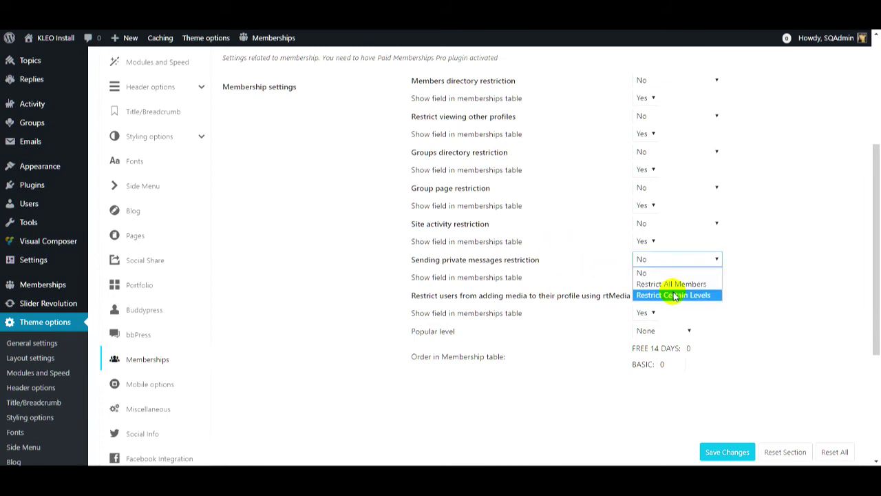
left_click(675, 294)
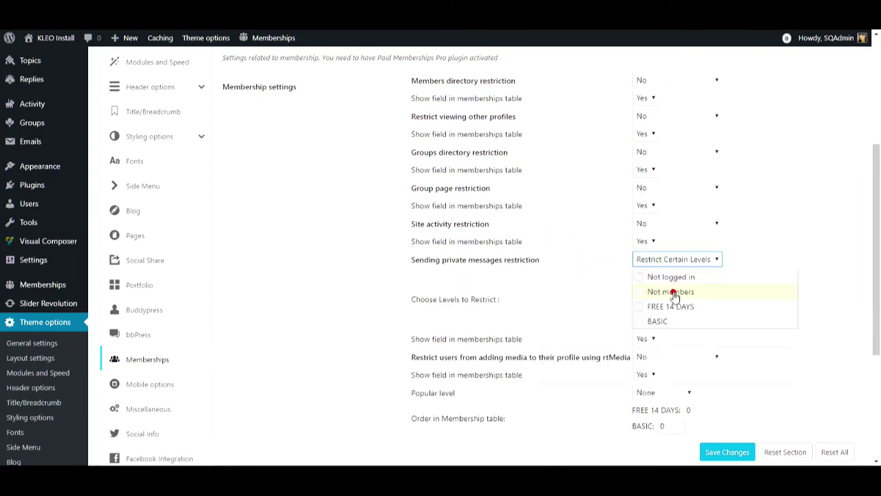
left_click(638, 321)
Restrict adding media to profiles using rtMedia for certain levels, choosing the BASIC level.
scroll(596, 299, "down", 2)
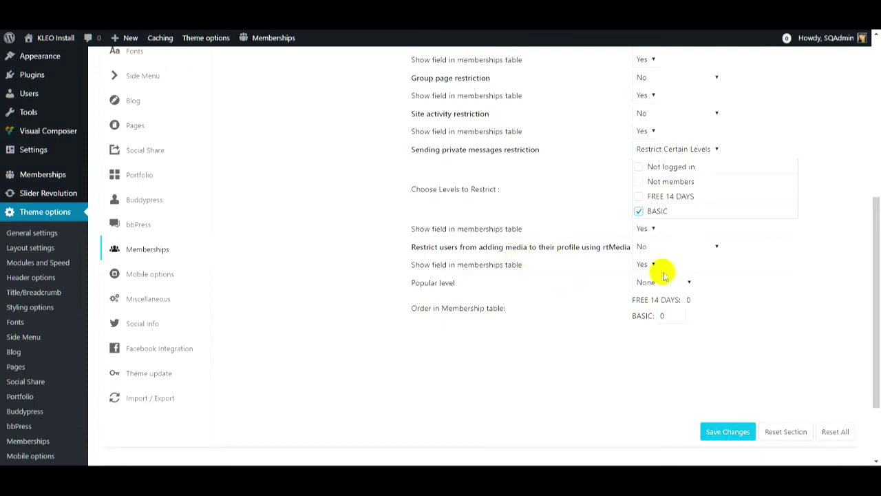
left_click(683, 248)
left_click(675, 282)
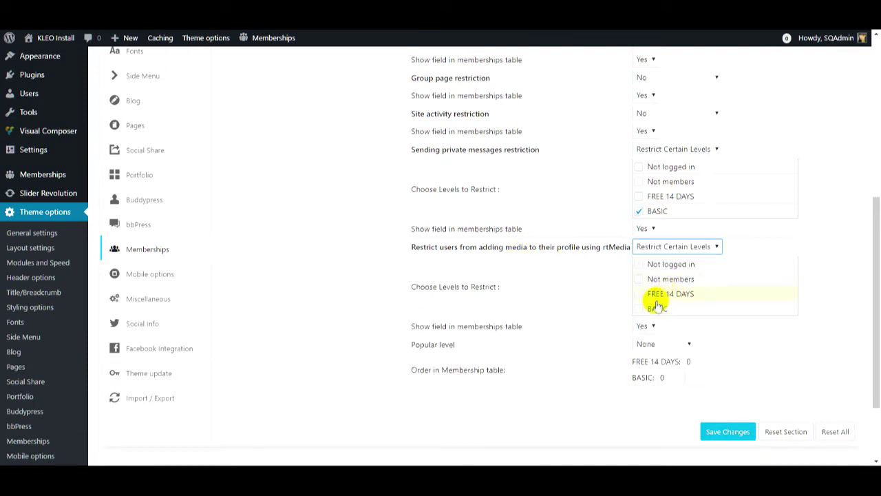
left_click(640, 310)
Set the BASIC level's order in the membership table to 1, make BASIC the popular level, and save the changes.
scroll(600, 328, "down", 1)
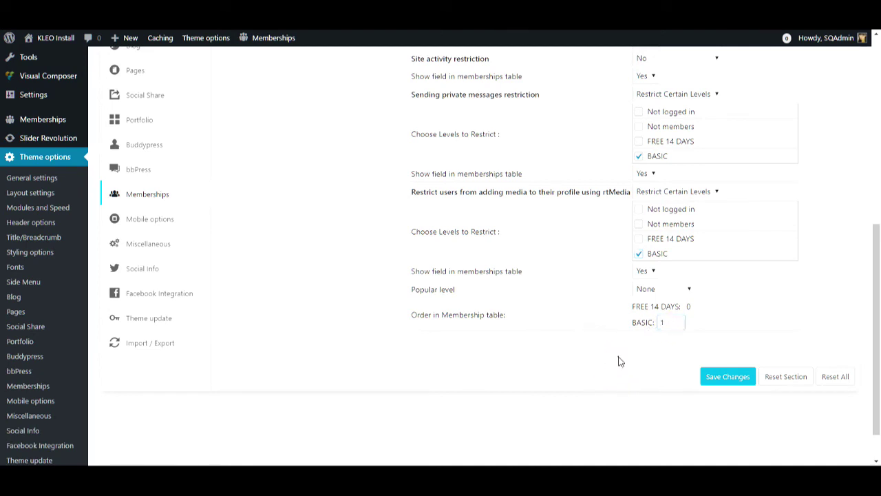
left_click(664, 290)
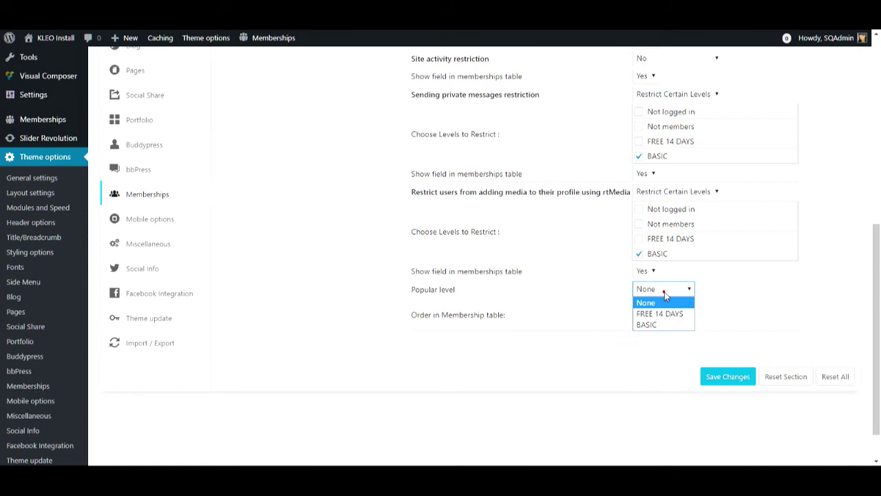
left_click(654, 325)
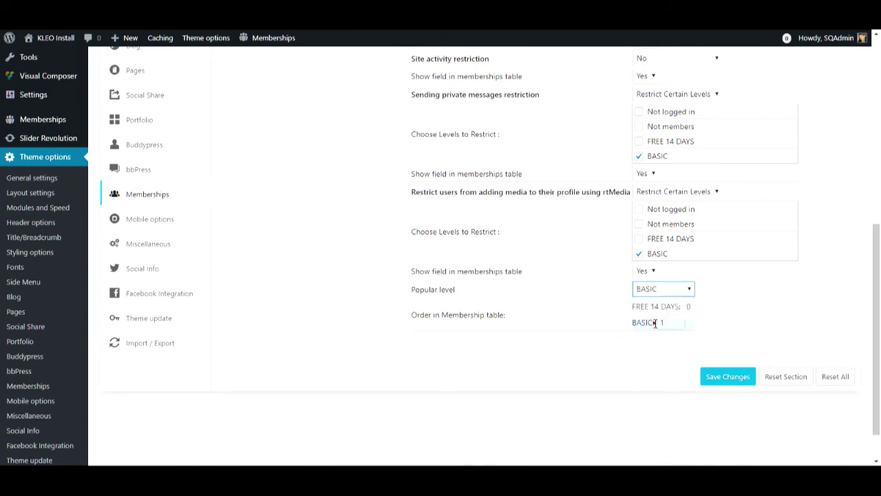
left_click(724, 377)
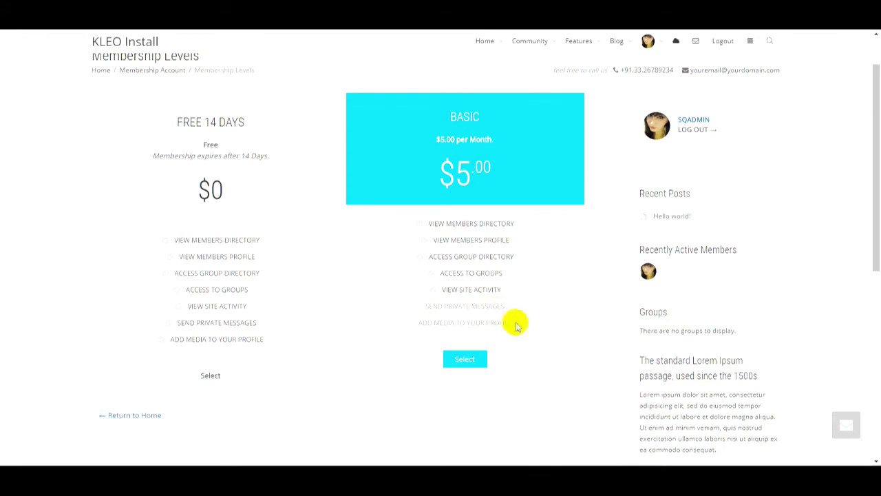
Review the Membership Levels pricing table on the site and the checkout page for the BASIC level.
scroll(413, 248, "up", 1)
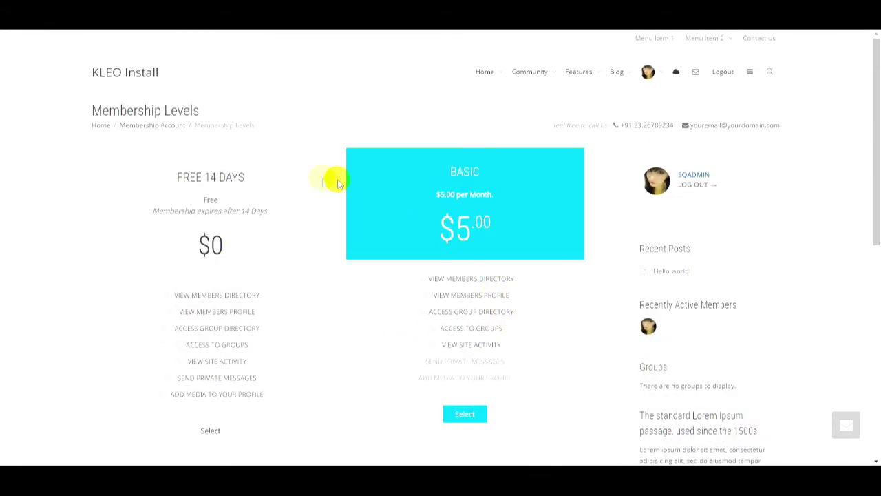
scroll(573, 189, "down", 1)
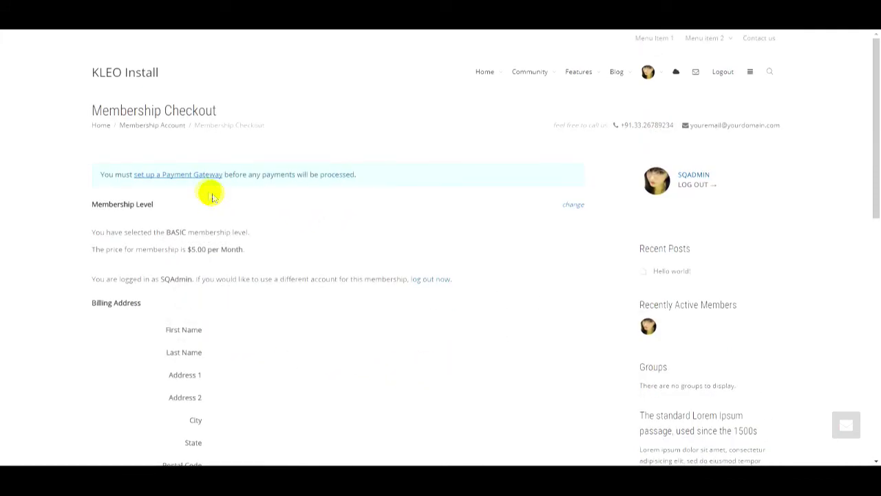
scroll(347, 193, "down", 4)
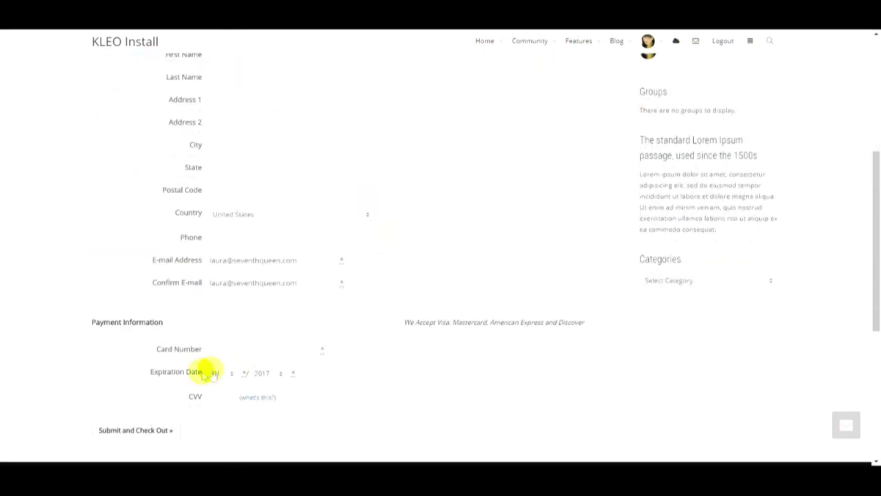
scroll(374, 375, "up", 4)
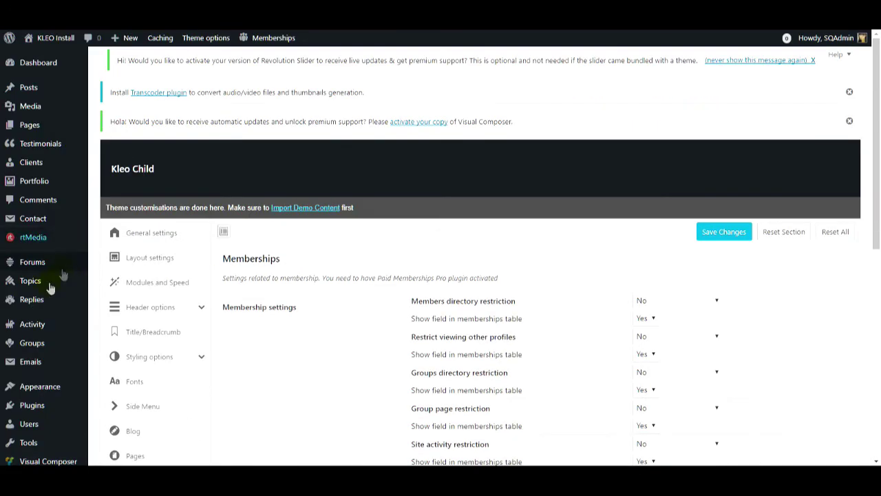
In the Paid Memberships Pro payment settings, choose PayPal Standard as the payment gateway with the Live/Production environment.
scroll(49, 288, "down", 3)
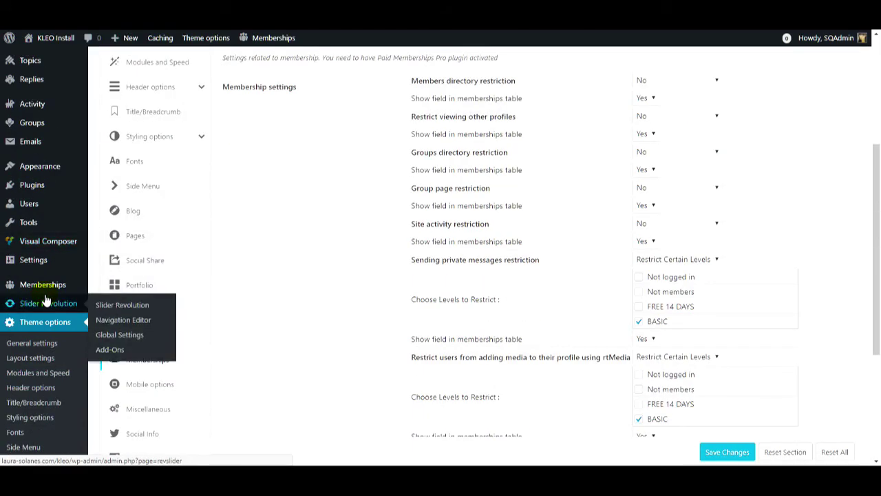
mouse_move(49, 291)
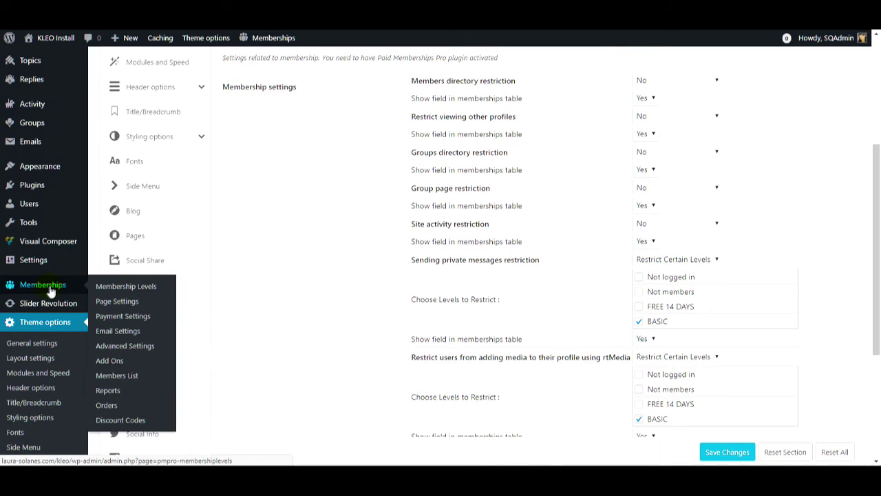
left_click(123, 317)
scroll(324, 310, "down", 2)
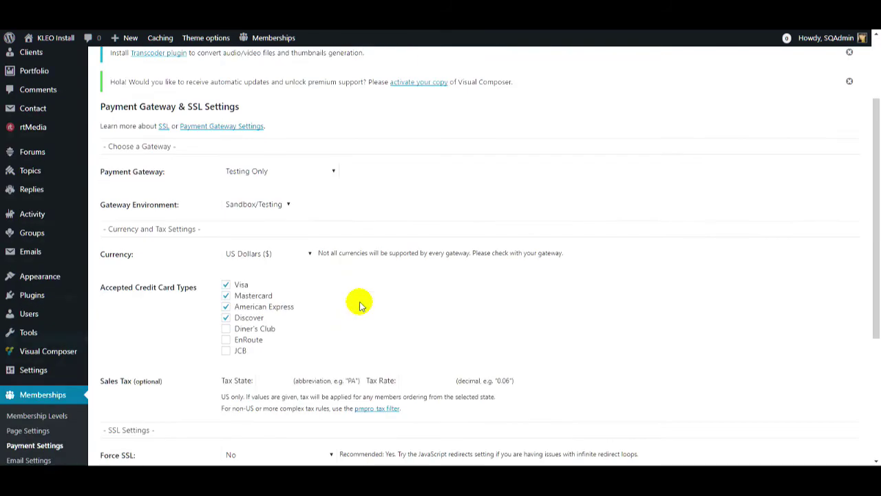
left_click(306, 117)
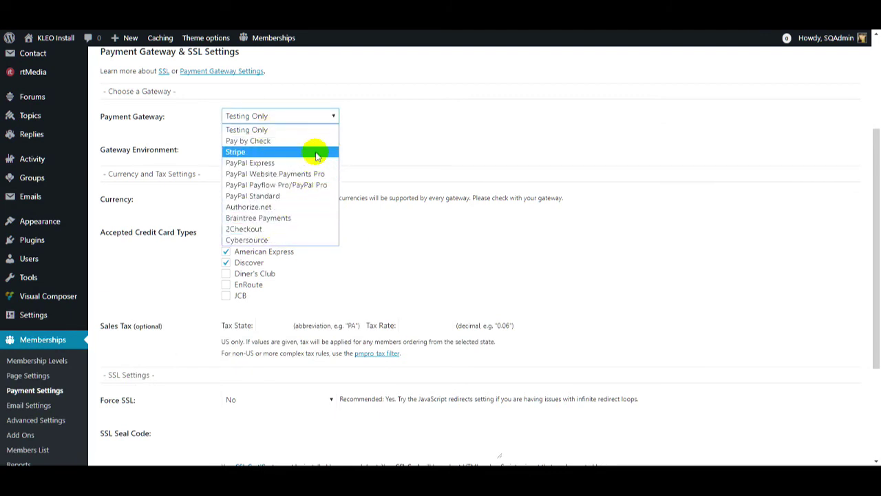
left_click(296, 196)
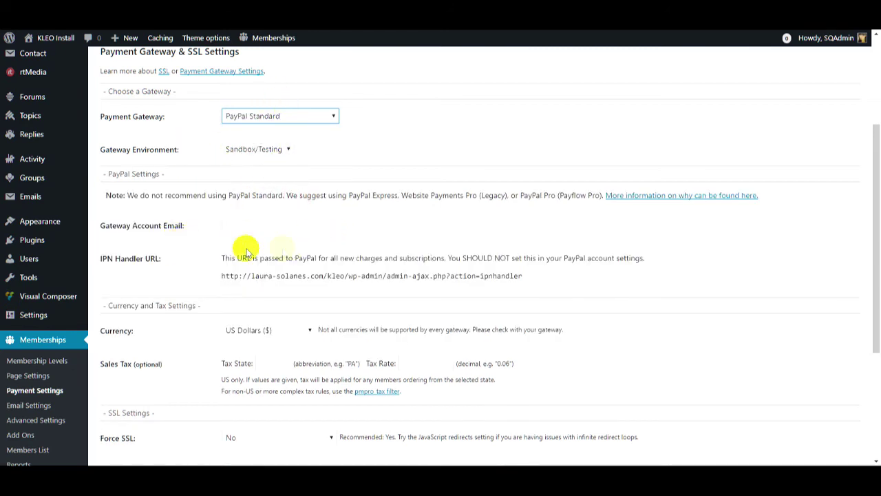
left_click(268, 151)
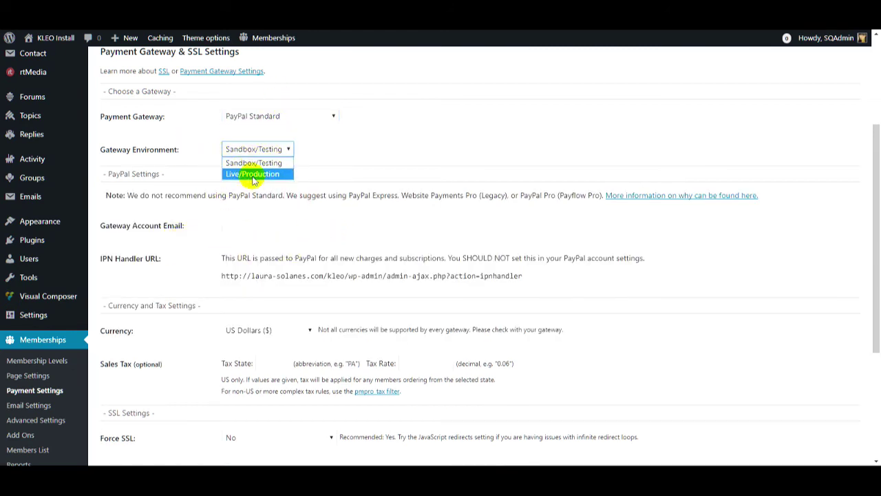
left_click(283, 174)
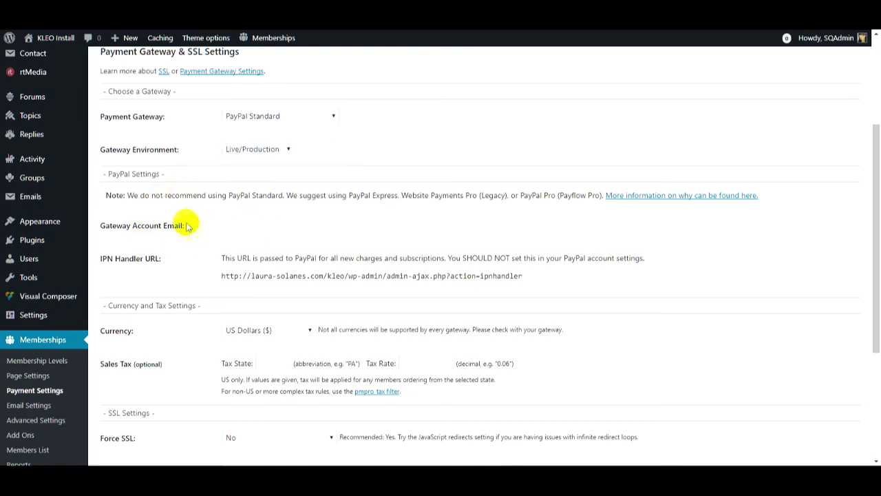
Look over the PayPal, currency, tax and SSL settings, and go from the membership checkout page to the site's home page.
scroll(206, 224, "down", 2)
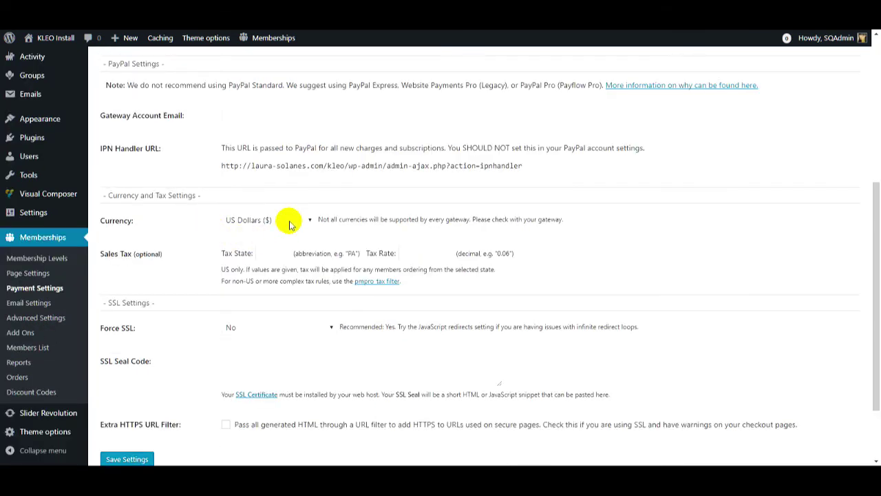
scroll(184, 298, "down", 1)
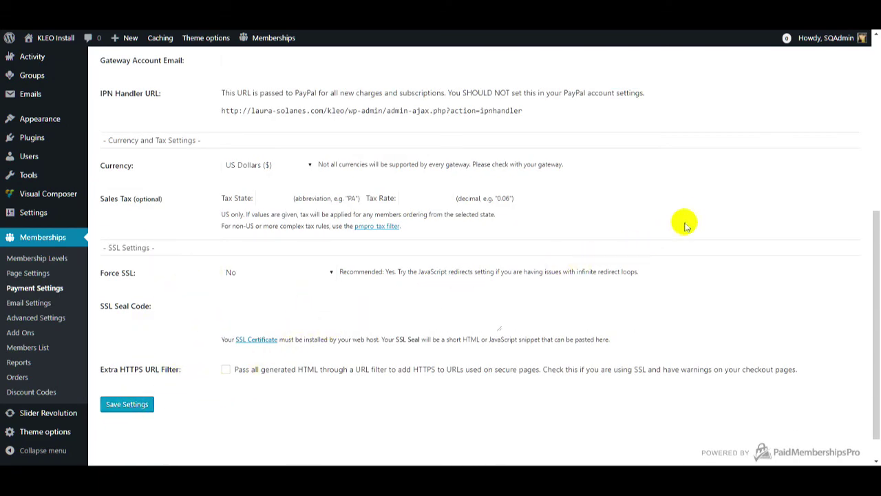
scroll(687, 220, "up", 5)
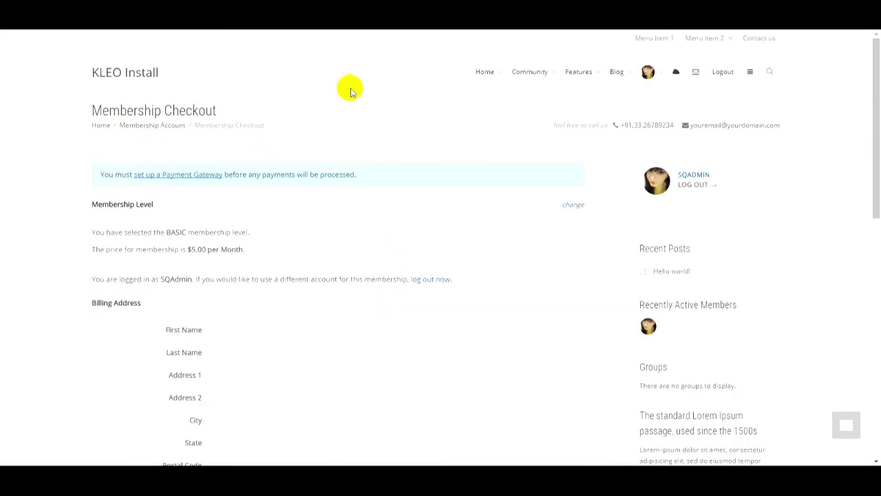
left_click(142, 80)
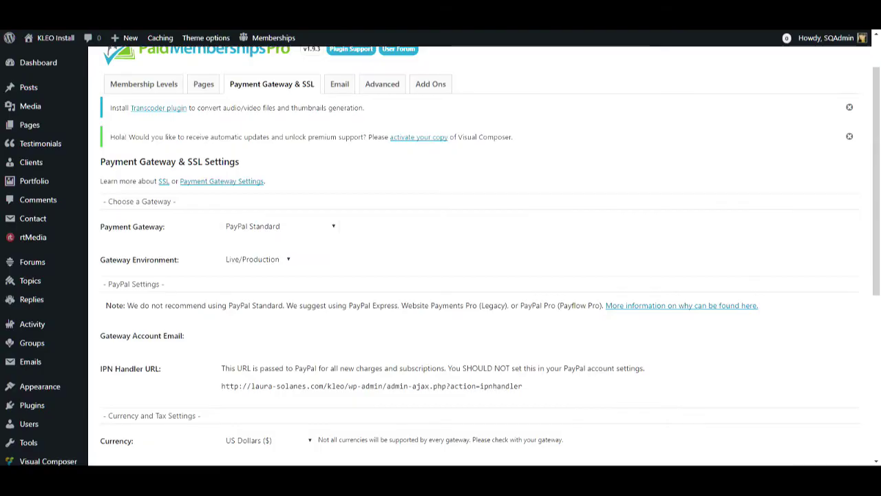
Open the HomeFullwidth slider from Slider Revolution in the slide editor.
scroll(34, 275, "down", 3)
scroll(40, 323, "down", 3)
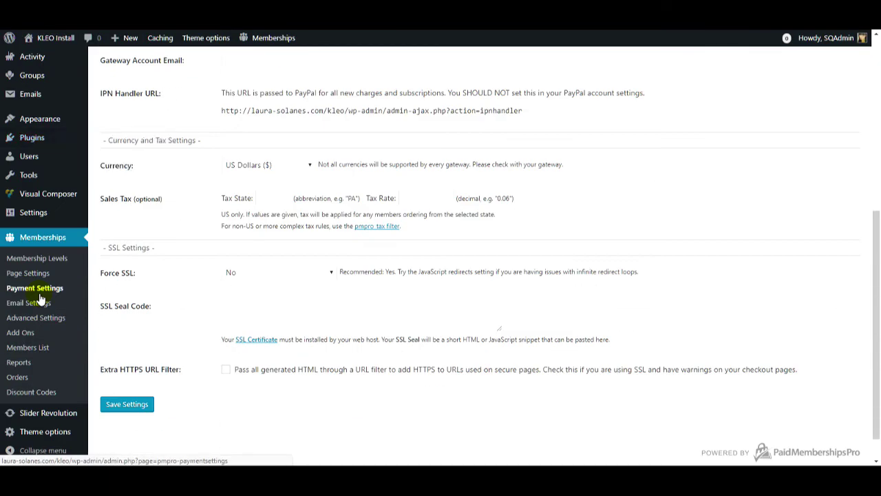
left_click(30, 412)
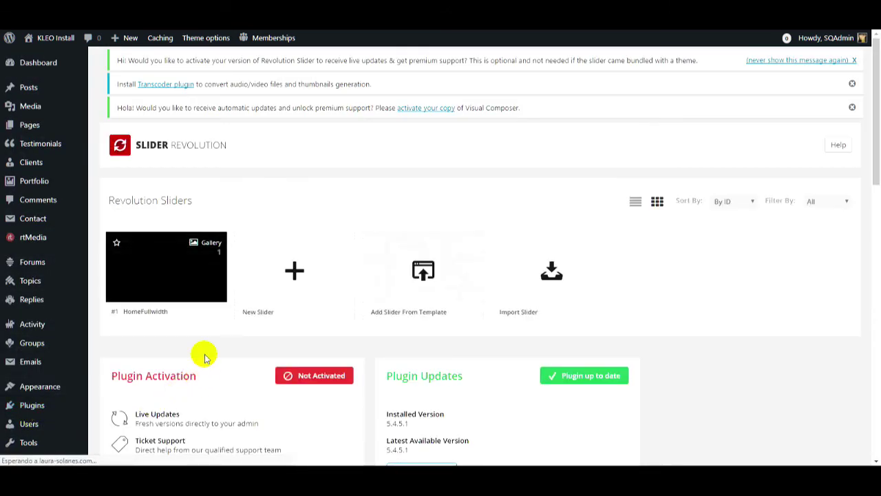
mouse_move(159, 276)
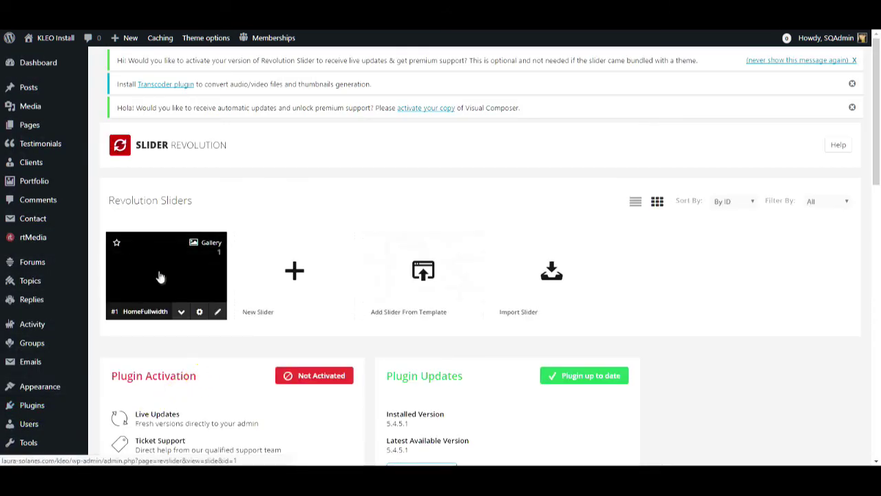
left_click(215, 314)
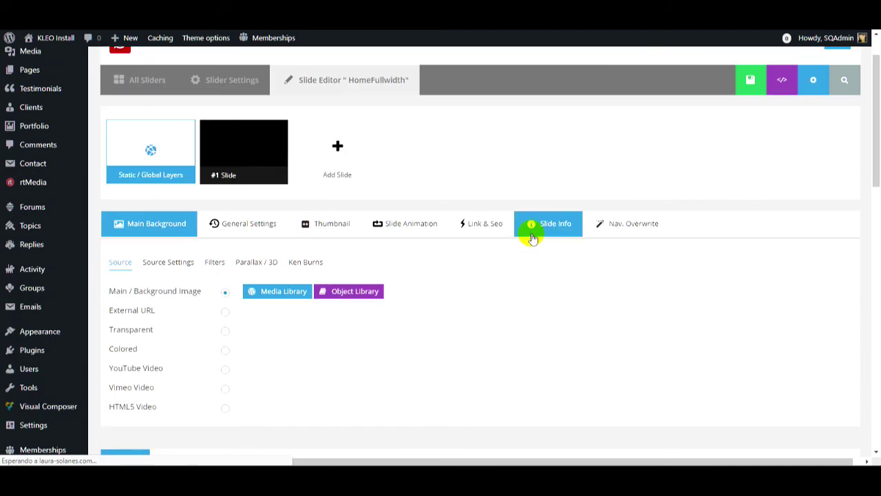
Examine the HomeFullwidth slide's background source options, its text and button layers, and the layer animation timeline.
scroll(451, 218, "down", 3)
scroll(454, 217, "down", 3)
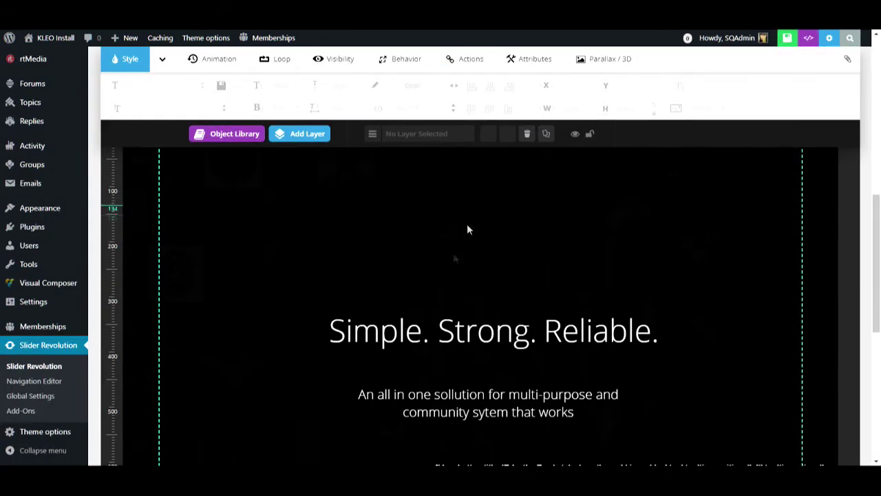
scroll(603, 300, "down", 2)
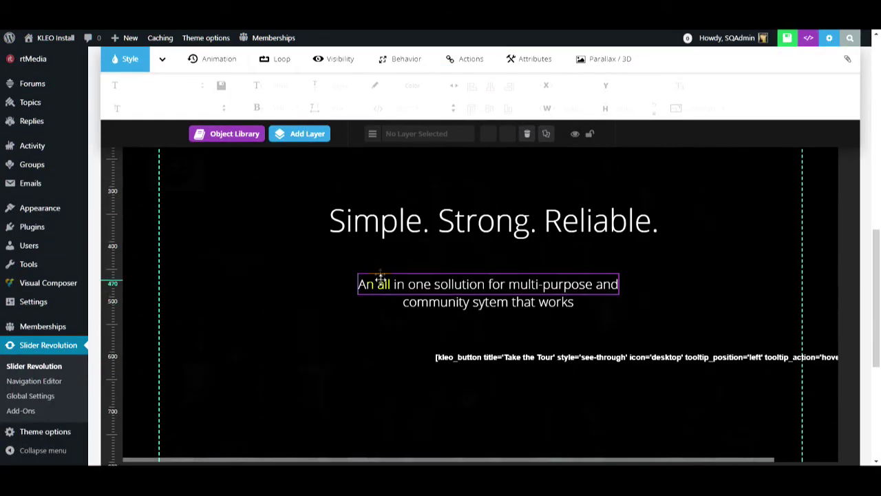
scroll(362, 226, "up", 5)
scroll(358, 239, "up", 2)
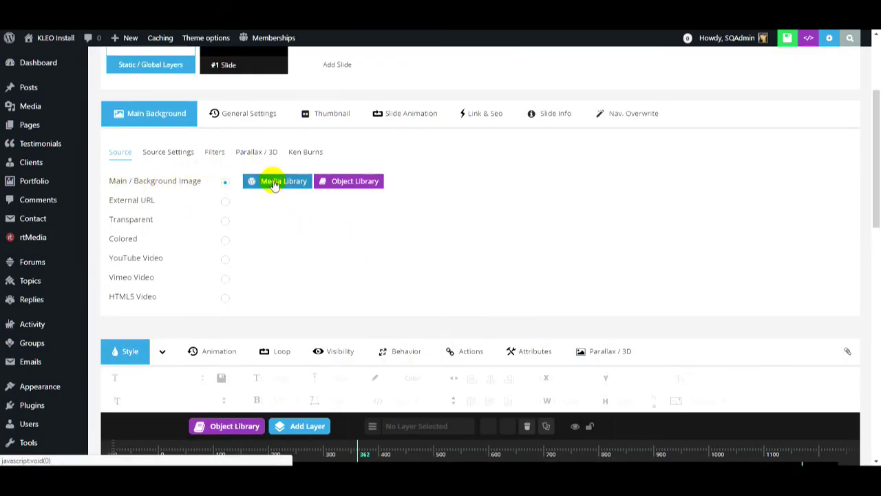
scroll(450, 222, "down", 4)
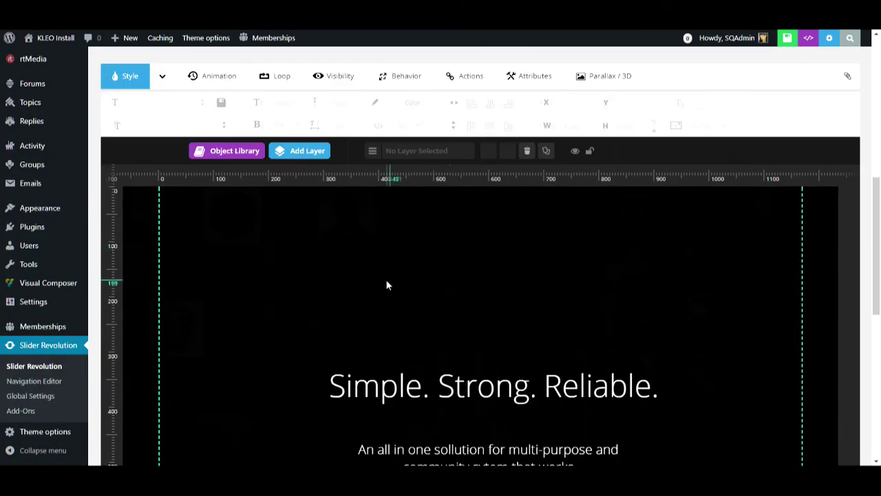
scroll(387, 284, "down", 8)
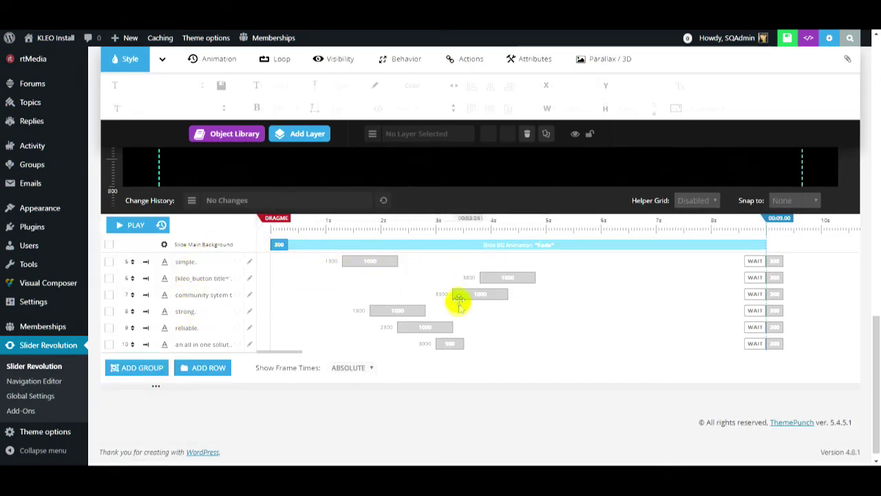
scroll(527, 361, "up", 3)
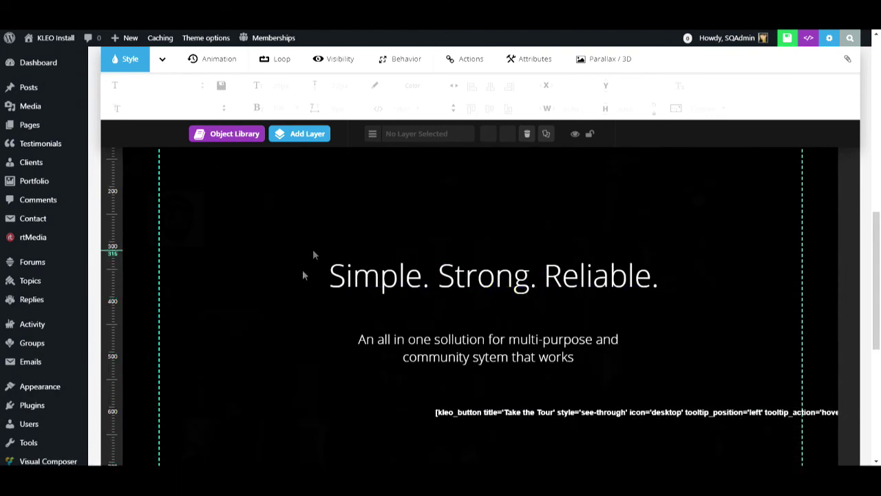
scroll(531, 325, "up", 3)
scroll(528, 322, "up", 4)
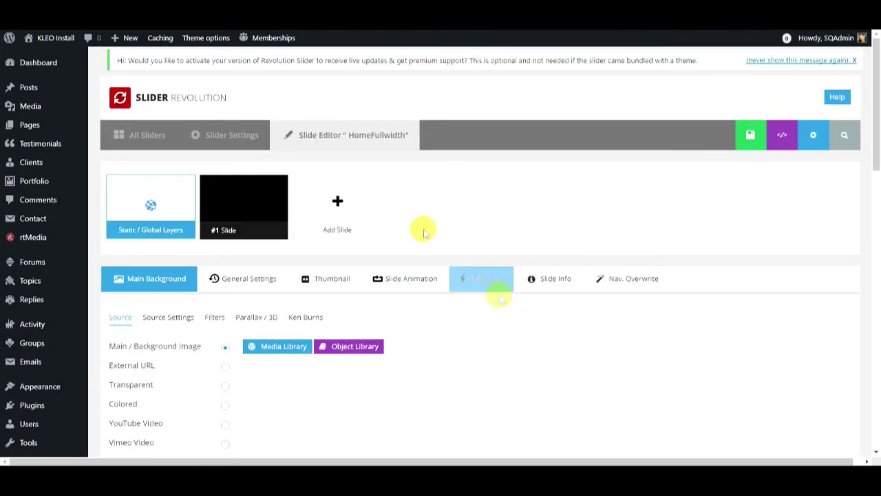
Open the HomeFullwidth slider's settings and review the slideshow and default options under General Settings.
left_click(215, 141)
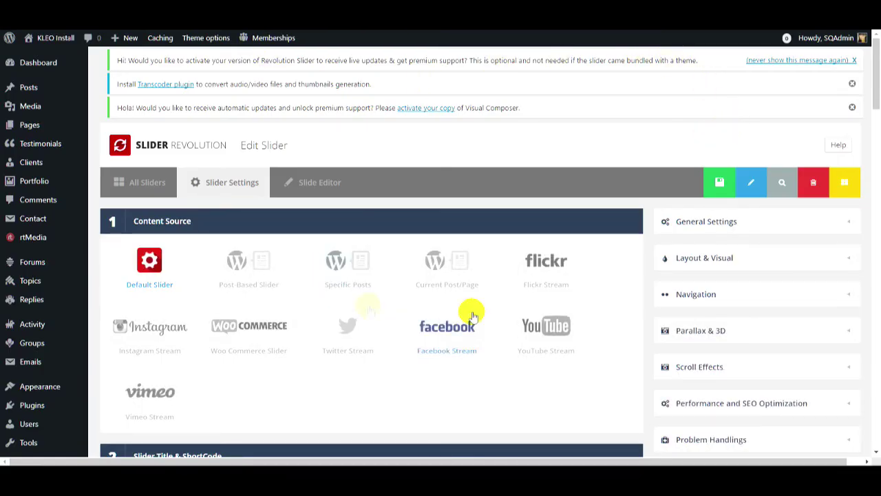
scroll(608, 287, "down", 3)
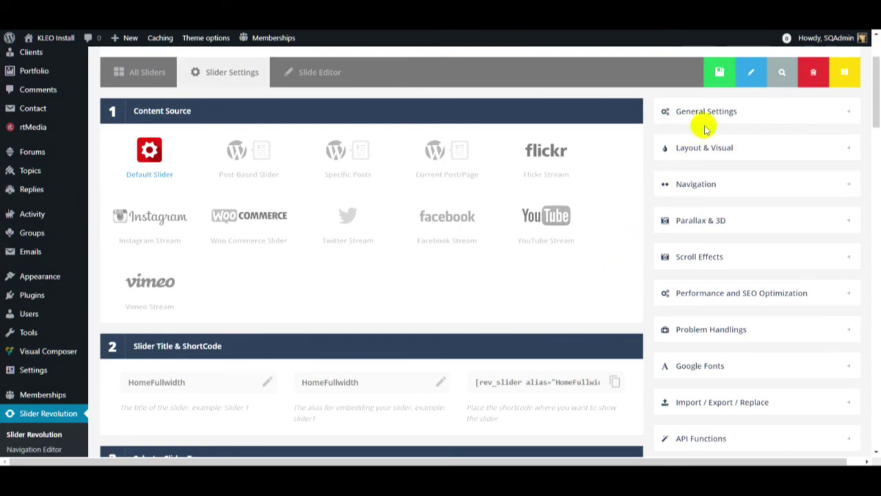
left_click(708, 114)
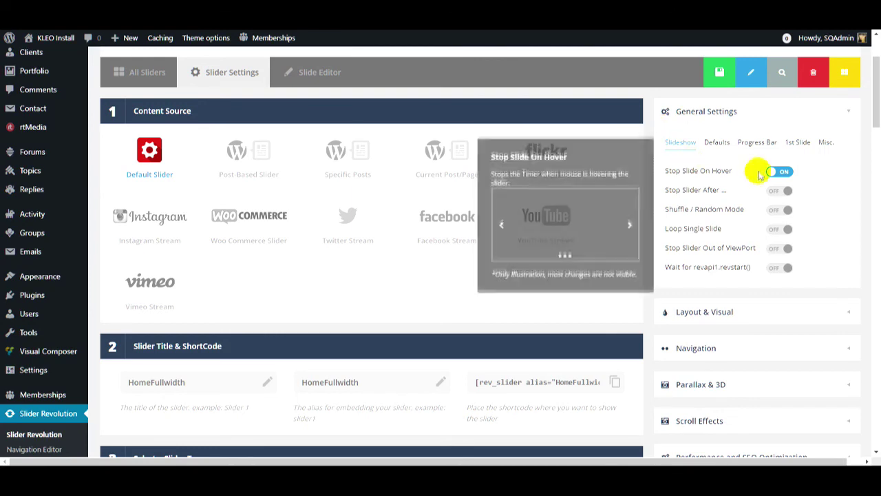
mouse_move(740, 170)
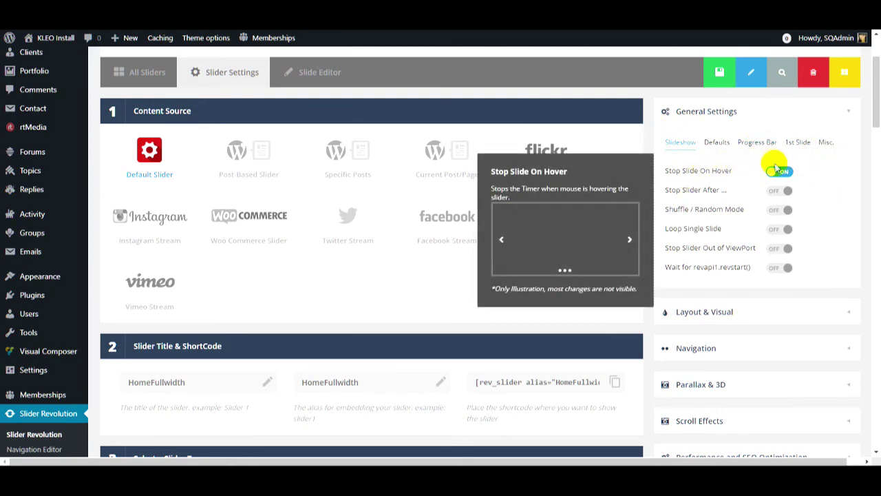
left_click(722, 143)
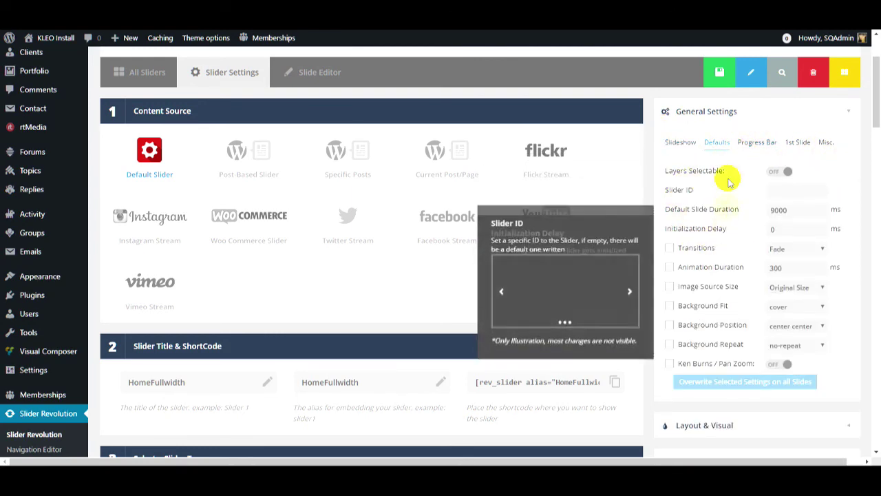
Activate the slider's progress bar and set its position to Bottom.
left_click(742, 141)
mouse_move(743, 198)
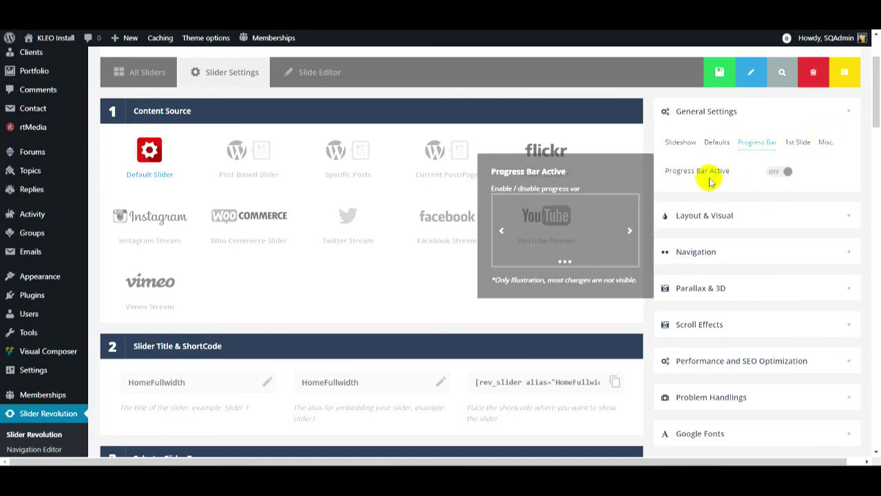
left_click(772, 172)
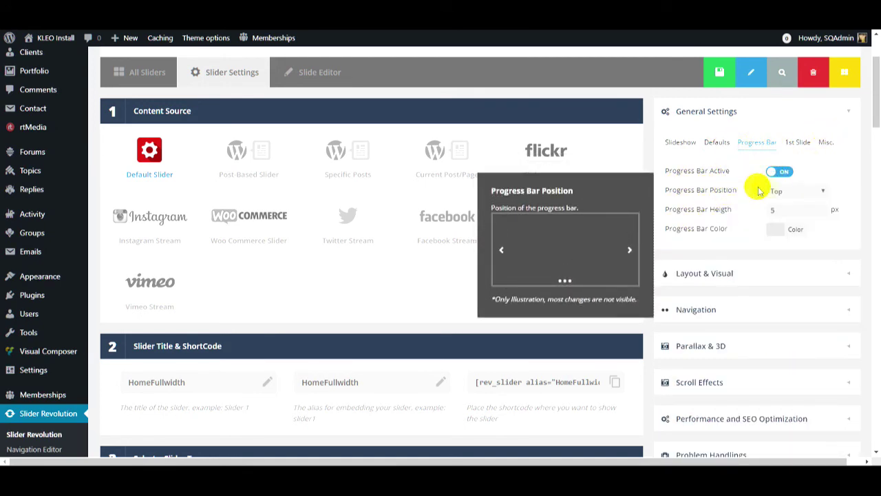
left_click(775, 191)
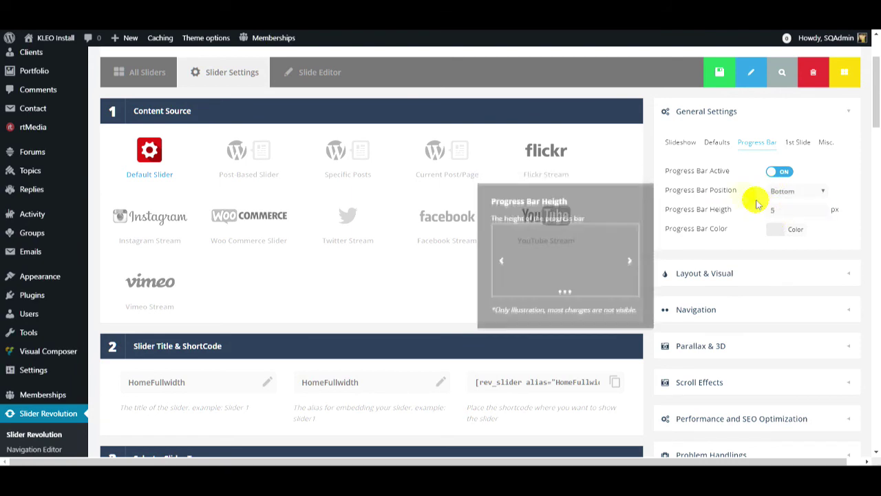
Choose spinner 3 as the slider's loading spinner in the Layout & Visual settings.
left_click(720, 278)
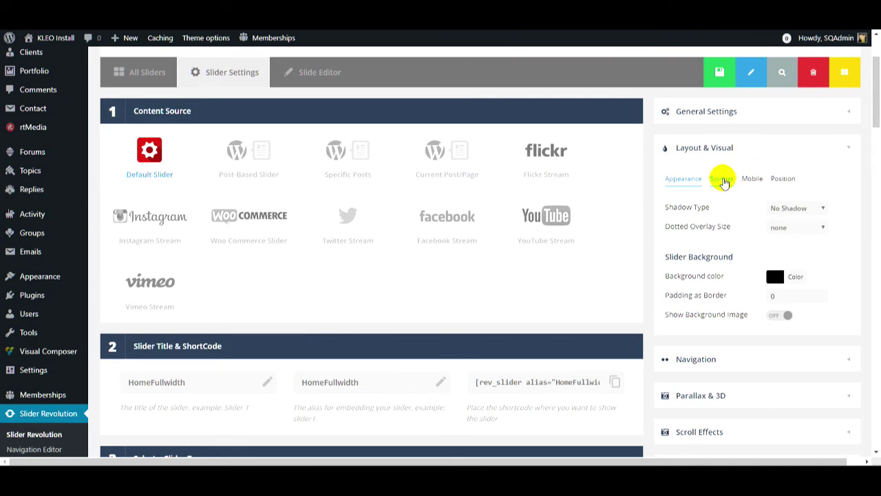
left_click(723, 178)
left_click(788, 271)
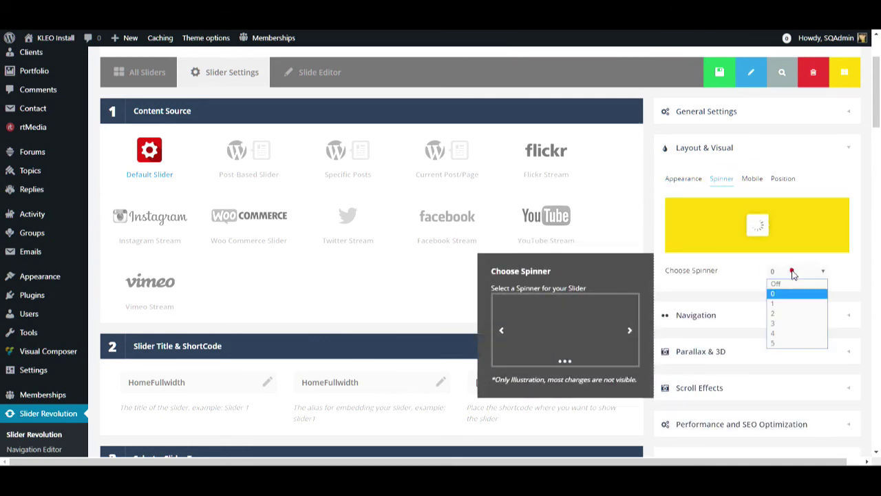
left_click(776, 324)
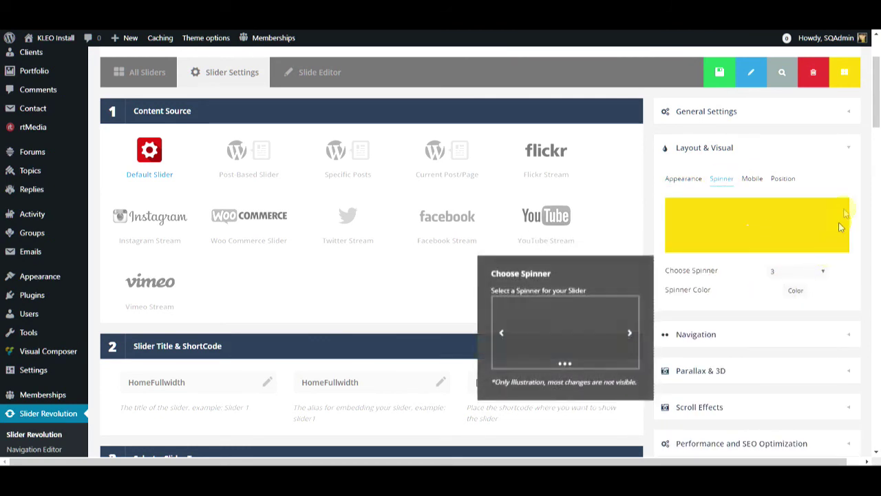
left_click(848, 149)
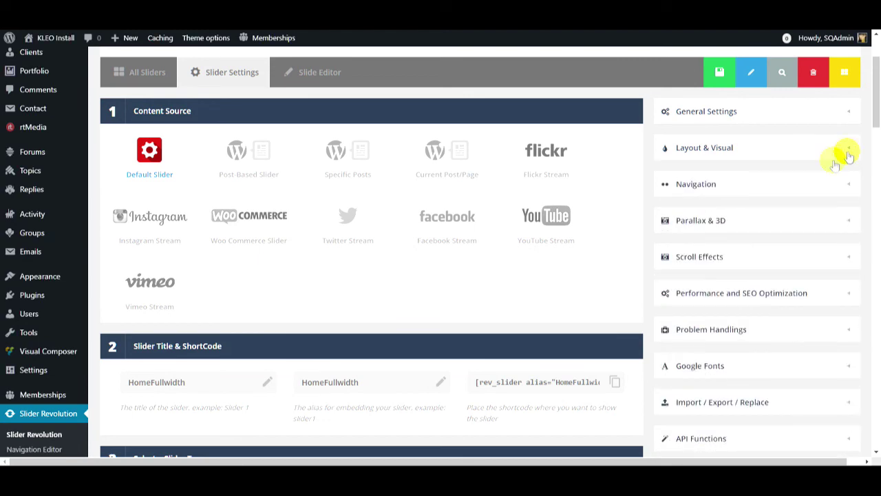
Set the slider's navigation arrows style to Hephaistos.
left_click(771, 182)
scroll(718, 275, "down", 1)
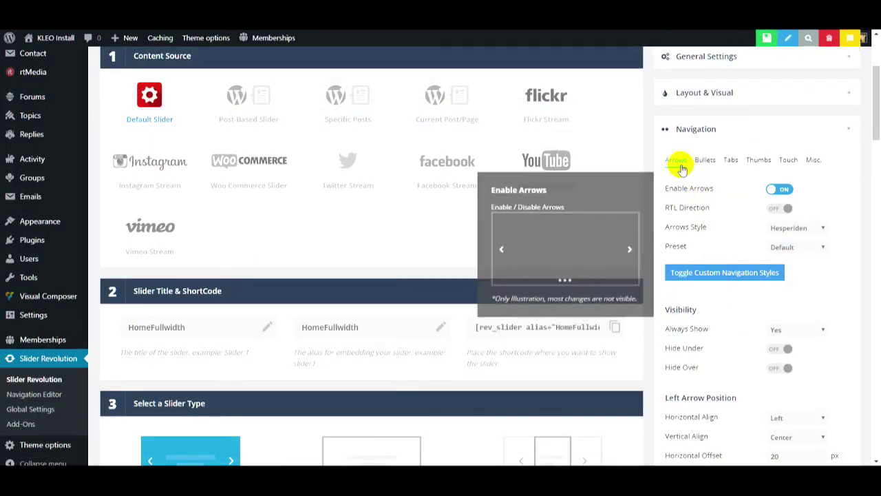
left_click(783, 228)
left_click(796, 321)
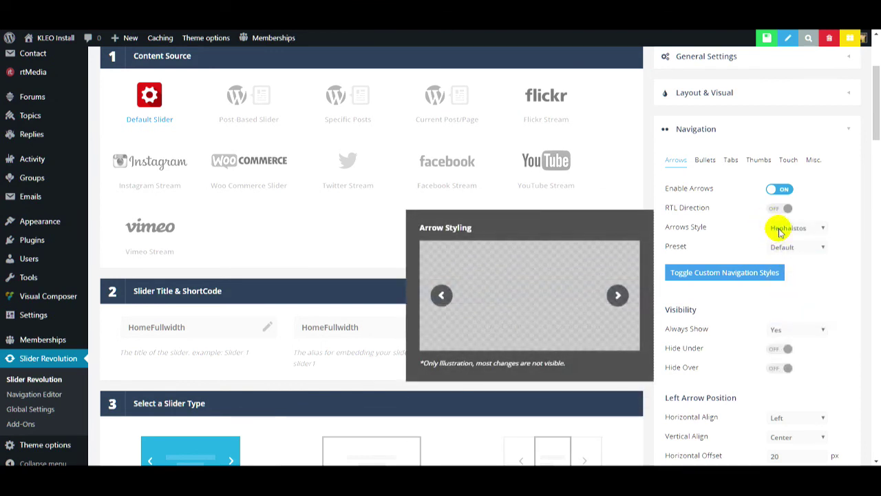
Set the slider's navigation bullet style to Erinyen.
left_click(705, 161)
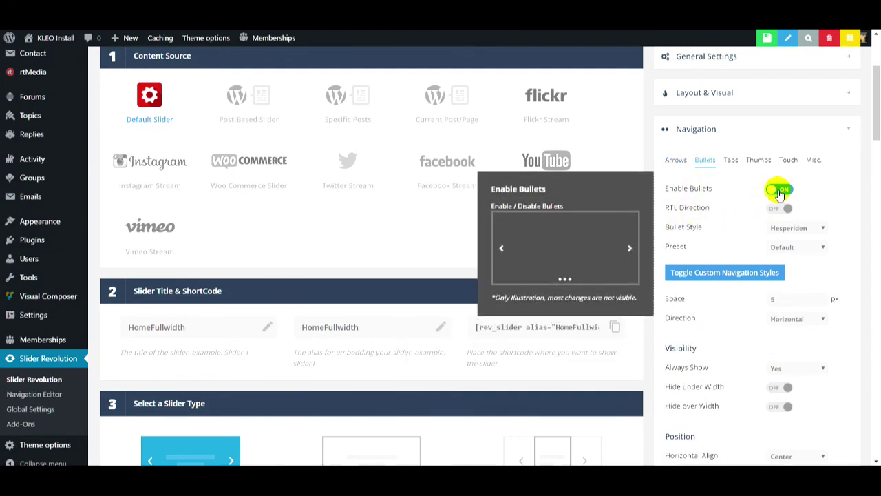
left_click(796, 228)
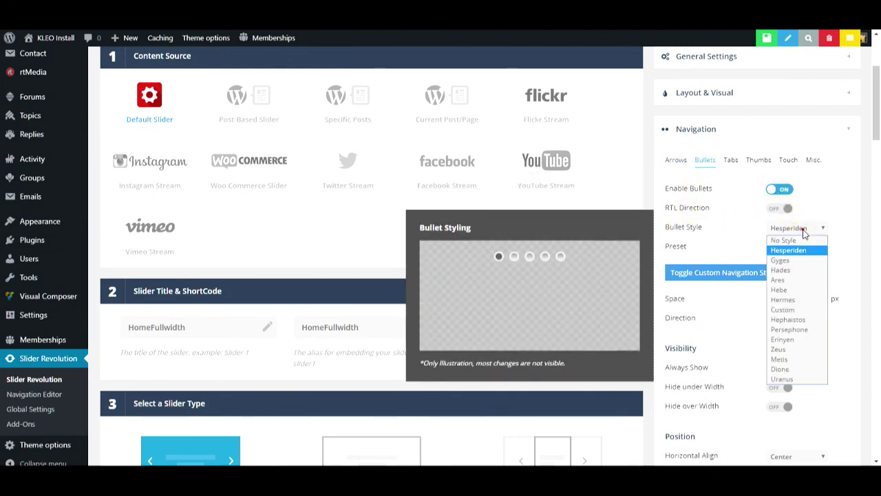
left_click(793, 340)
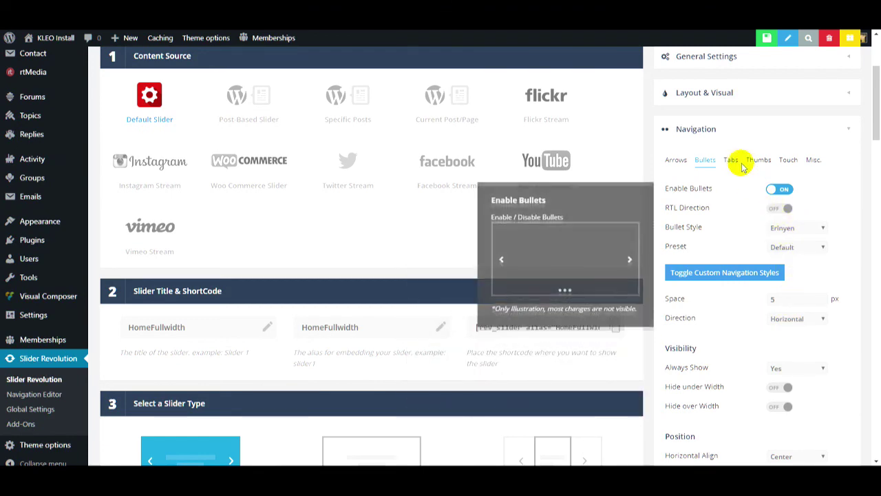
Review the slider's navigation options for tabs, thumbnails and touch.
left_click(734, 162)
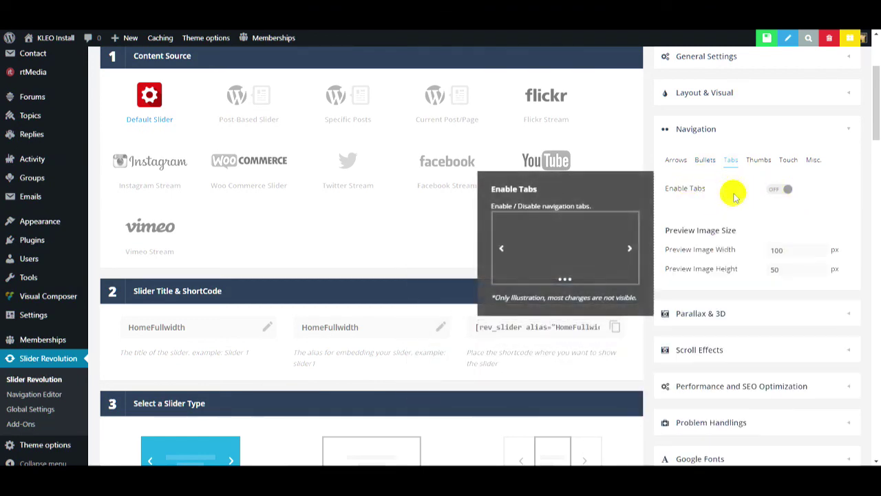
left_click(755, 160)
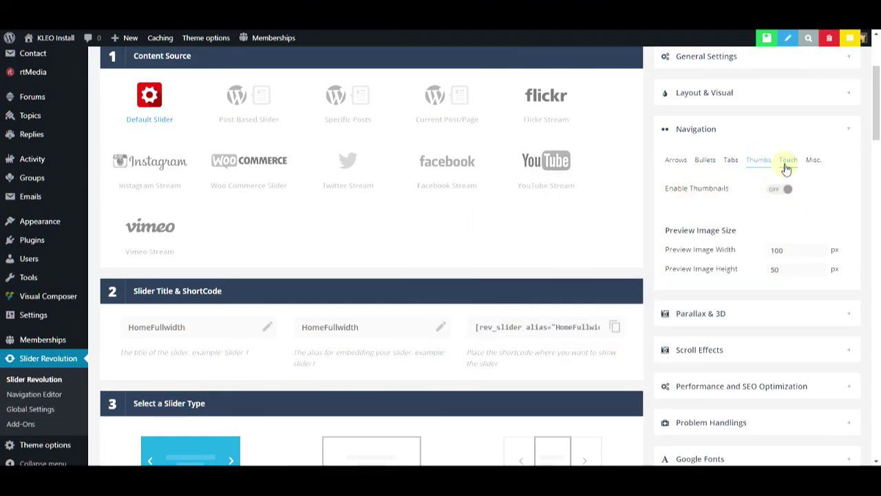
left_click(787, 165)
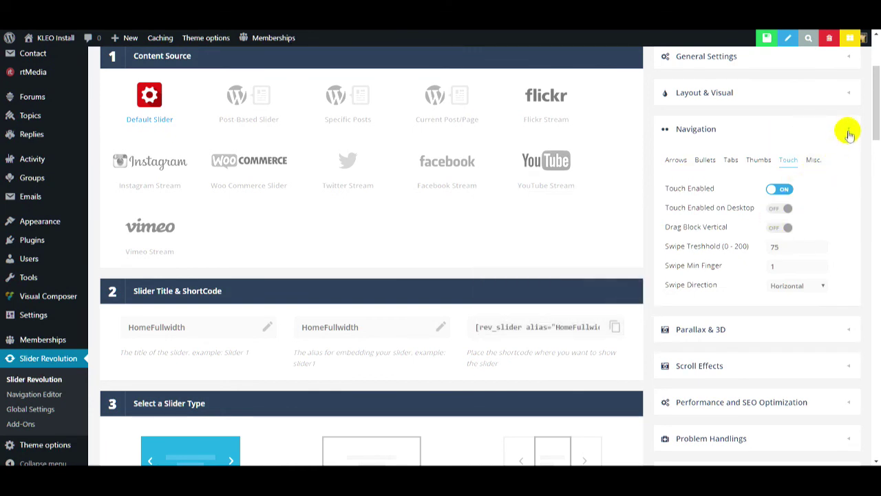
left_click(848, 134)
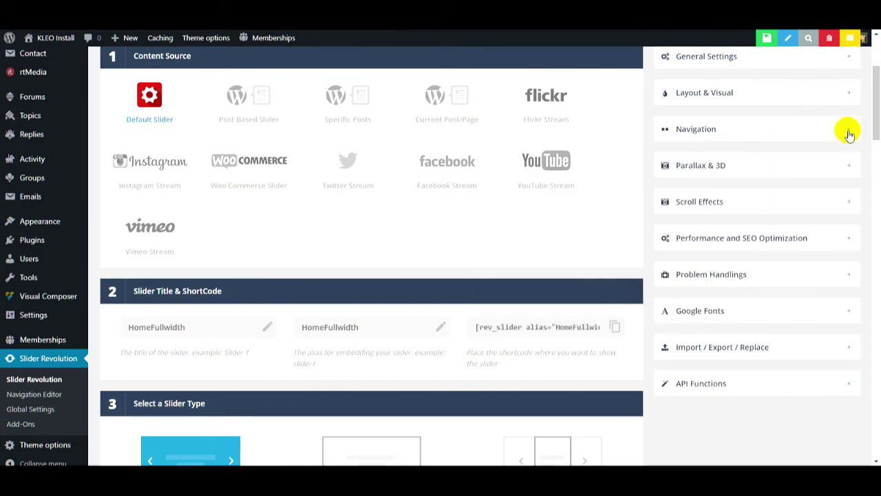
Turn on Disable Slider on Mobile in the Layout & Visual settings and save the slider.
left_click(768, 104)
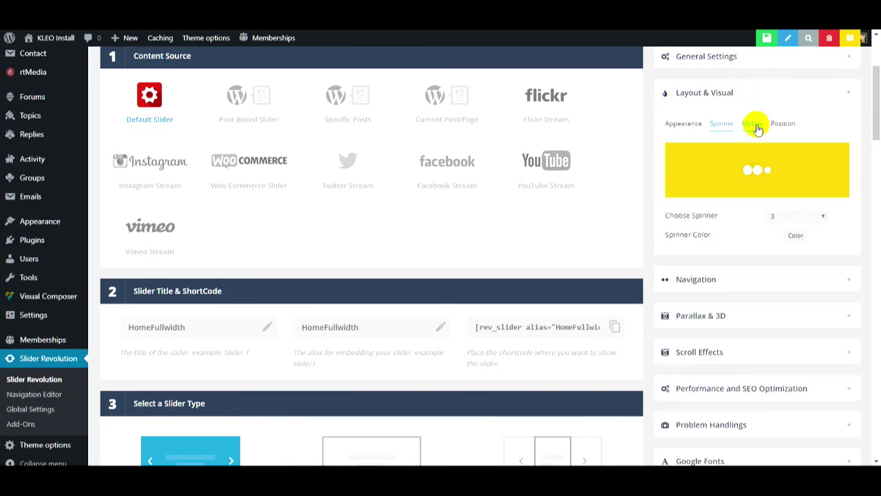
left_click(755, 125)
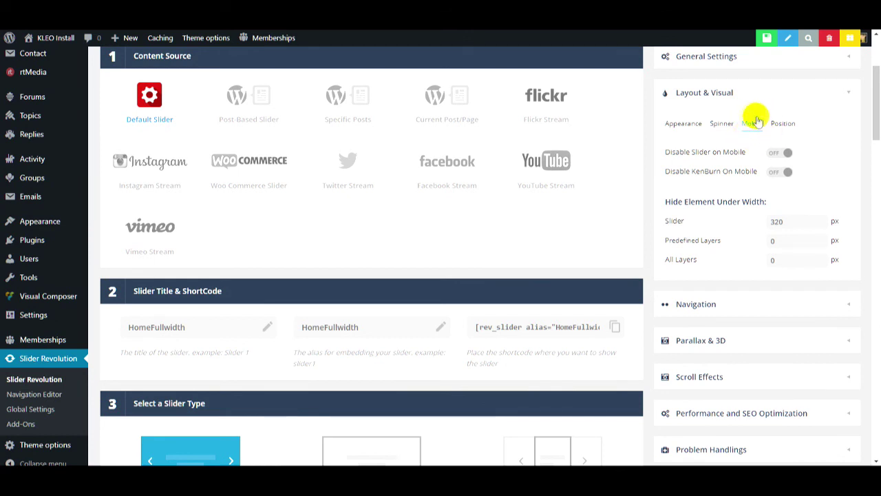
mouse_move(706, 150)
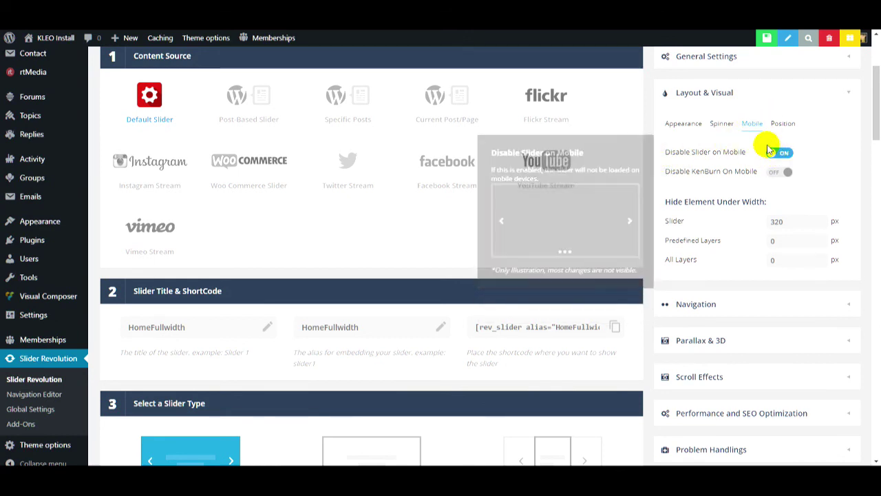
scroll(806, 141, "up", 2)
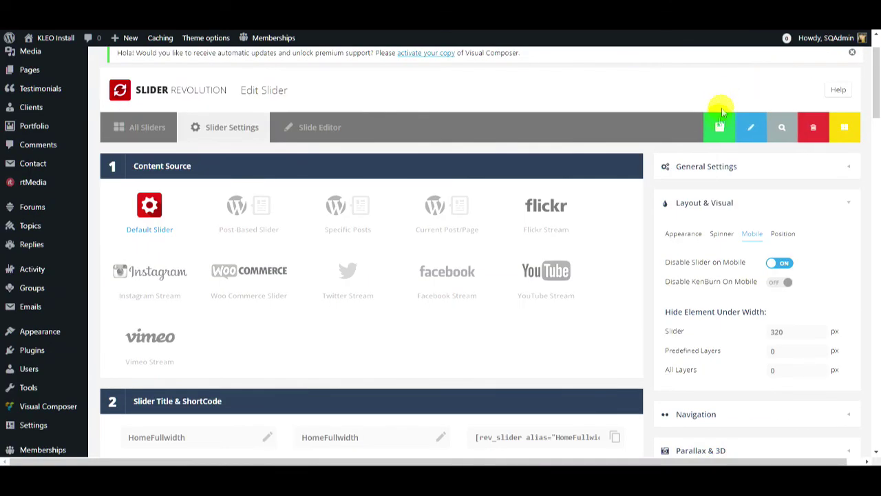
left_click(712, 127)
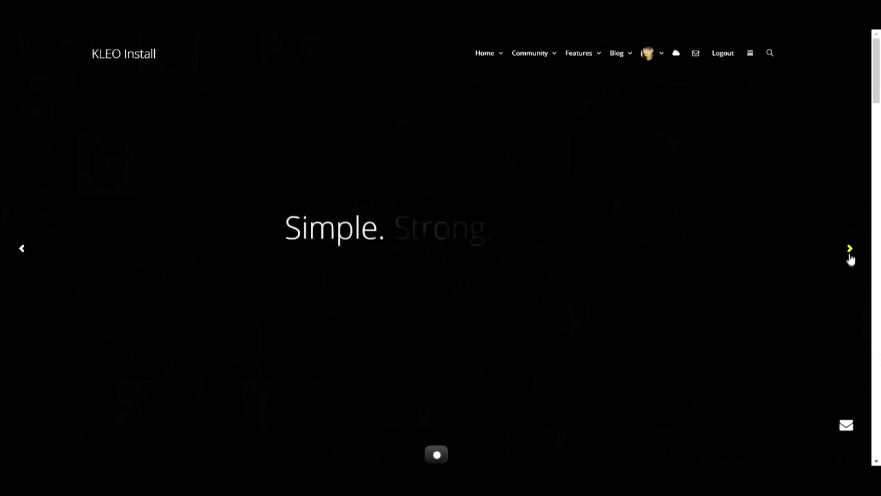
Check the slider on the site's home page and look over the page's content sections.
scroll(265, 276, "down", 1)
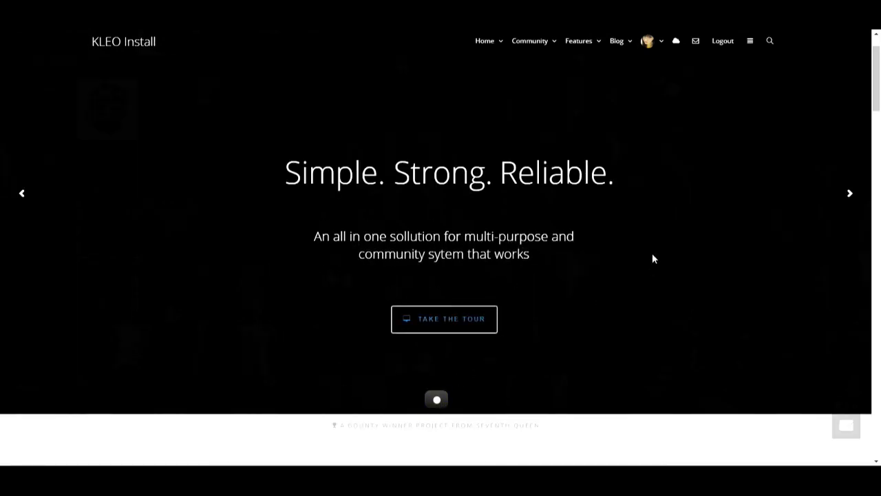
scroll(572, 220, "down", 5)
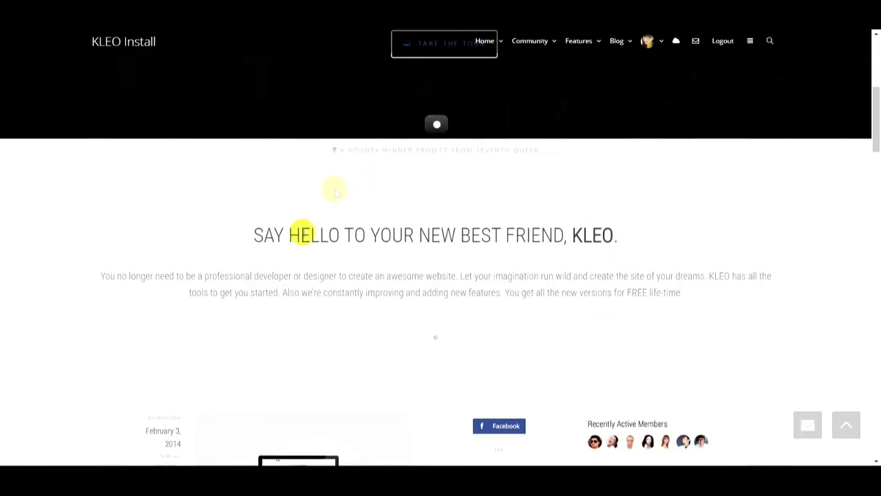
scroll(546, 236, "down", 10)
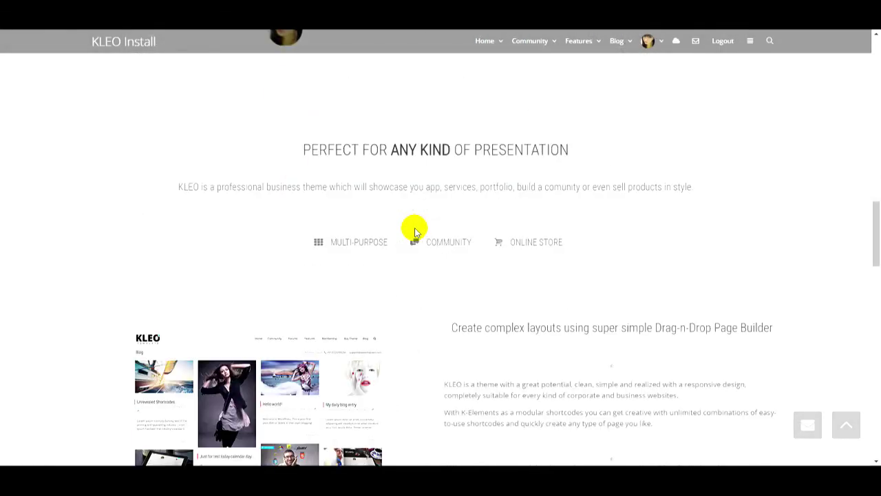
scroll(415, 233, "down", 10)
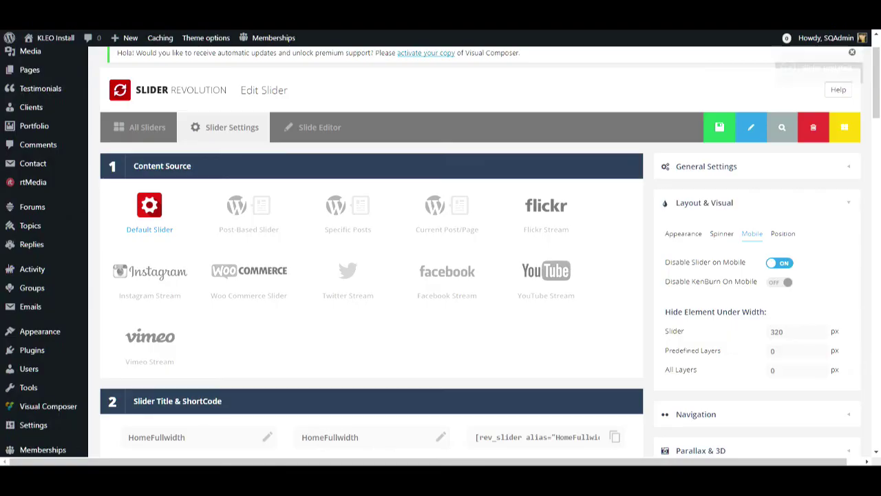
In the Reading Settings, select Blog as the posts page and save the changes.
scroll(94, 124, "up", 2)
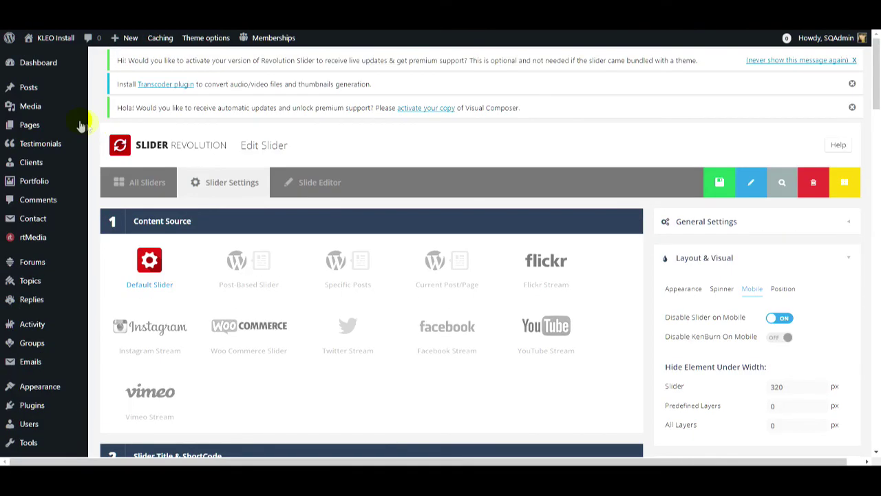
left_click(31, 128)
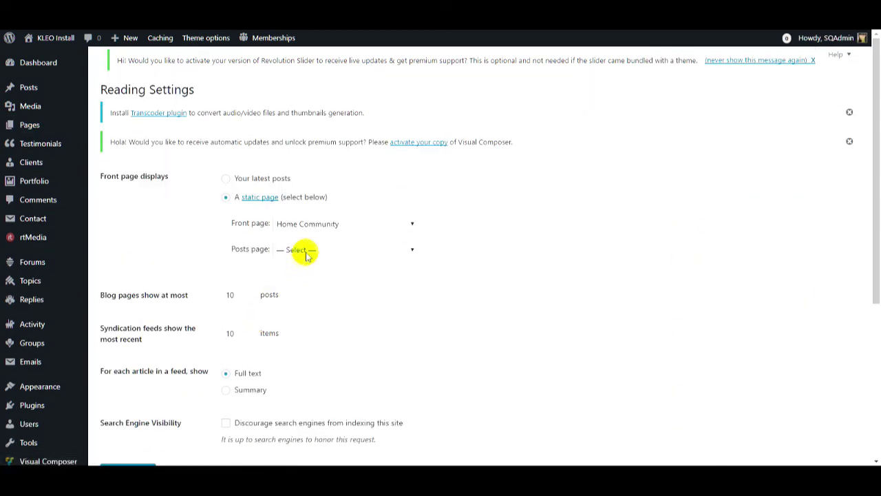
left_click(306, 250)
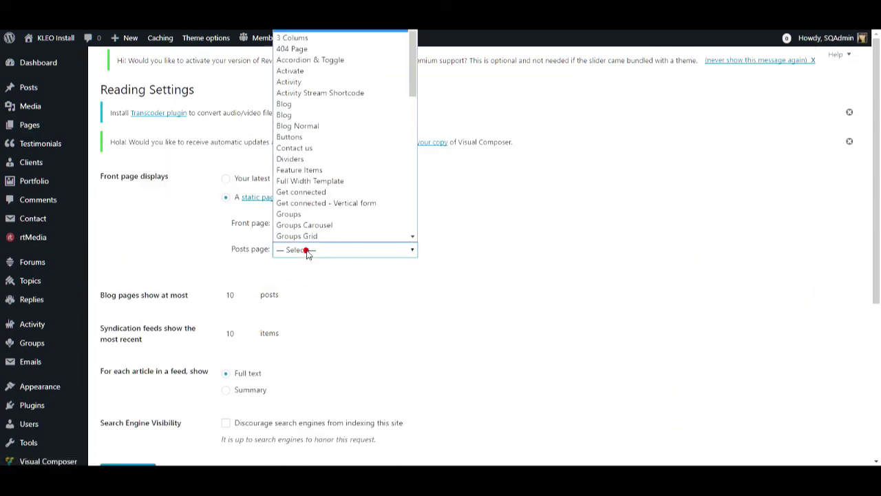
left_click(285, 114)
scroll(422, 314, "down", 2)
left_click(157, 362)
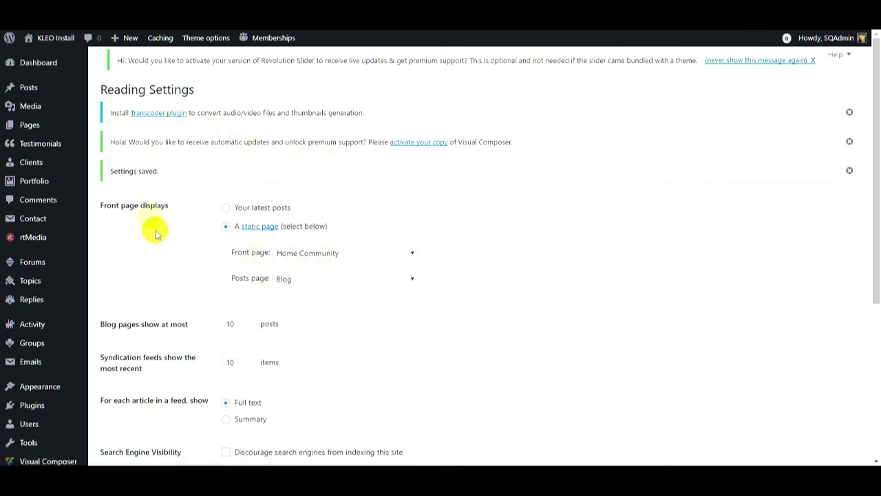
Find the Home Community page in the site's pages list, open it for editing and switch it to the Visual Composer backend editor.
mouse_move(9, 129)
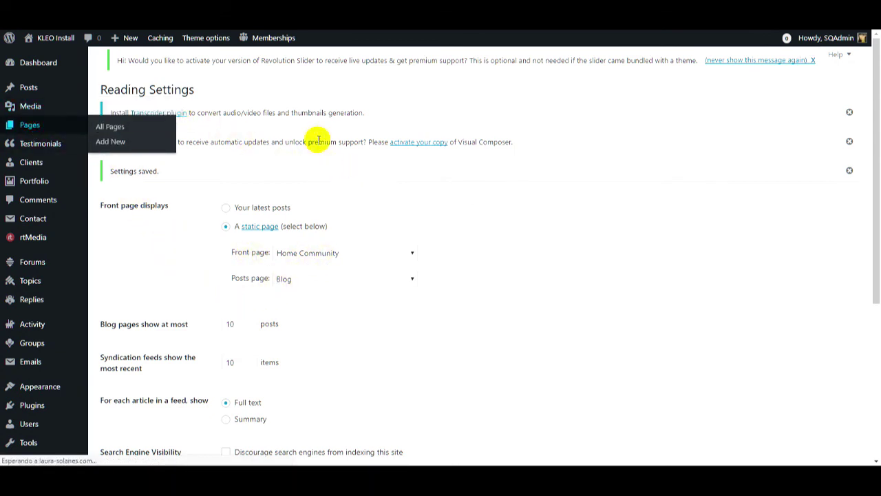
scroll(285, 154, "down", 3)
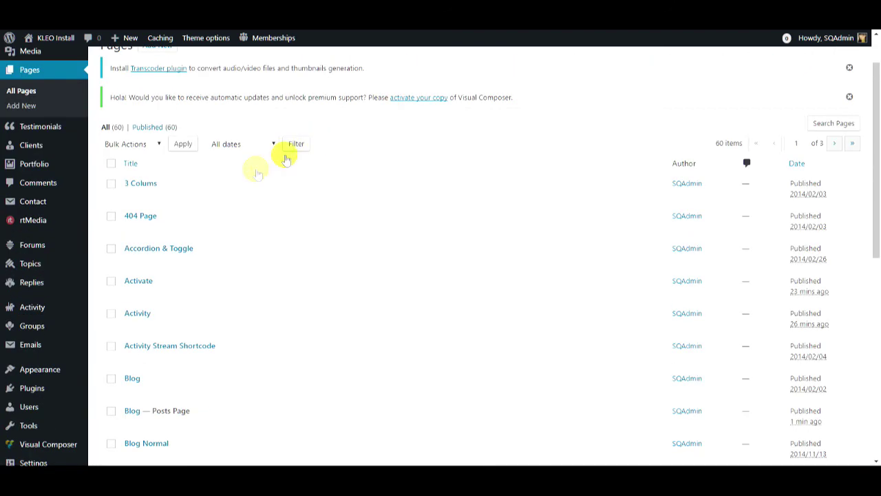
scroll(247, 214, "down", 3)
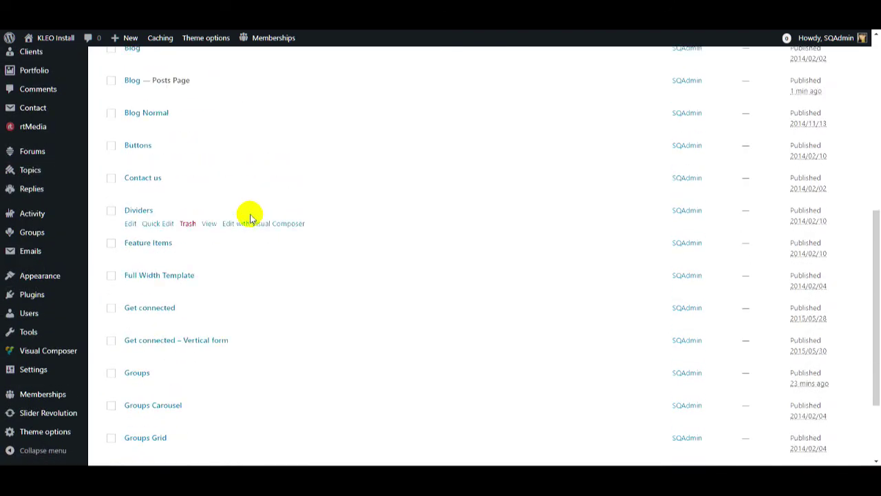
scroll(344, 224, "down", 2)
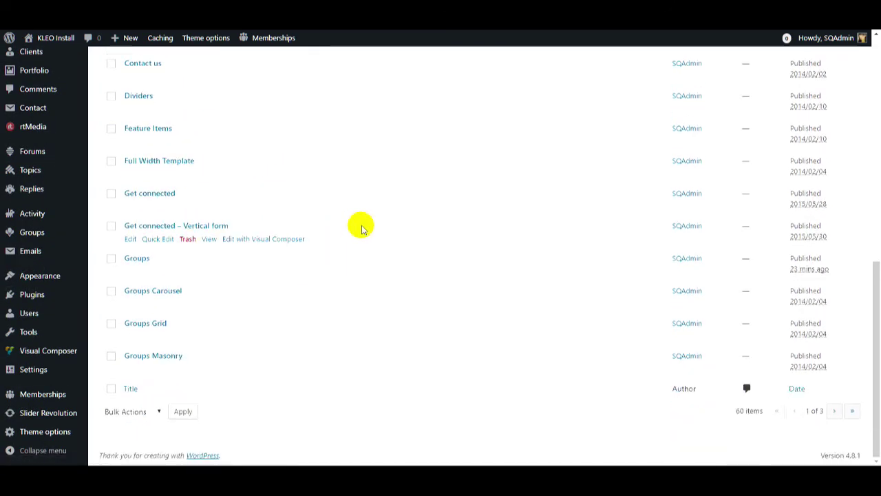
left_click(834, 411)
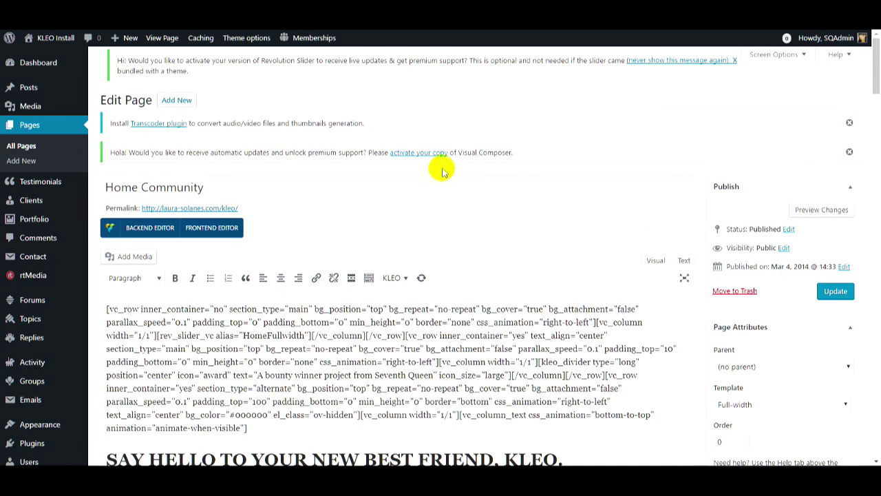
scroll(443, 171, "down", 2)
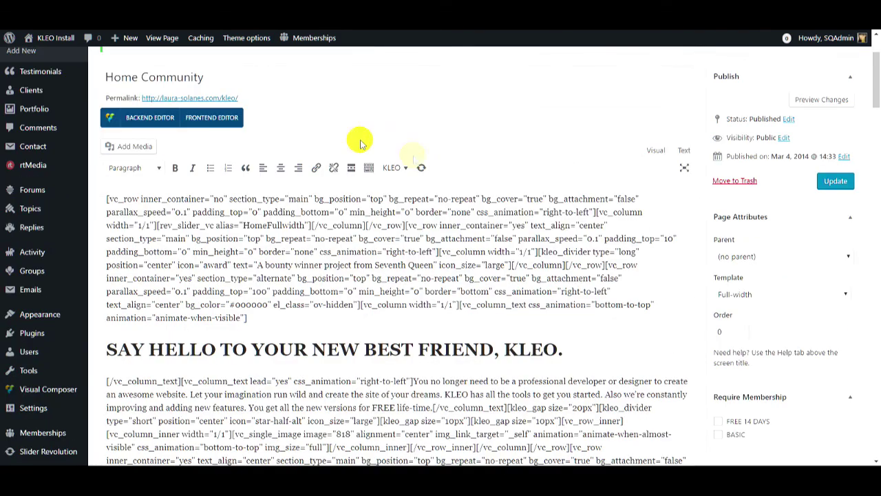
left_click(150, 123)
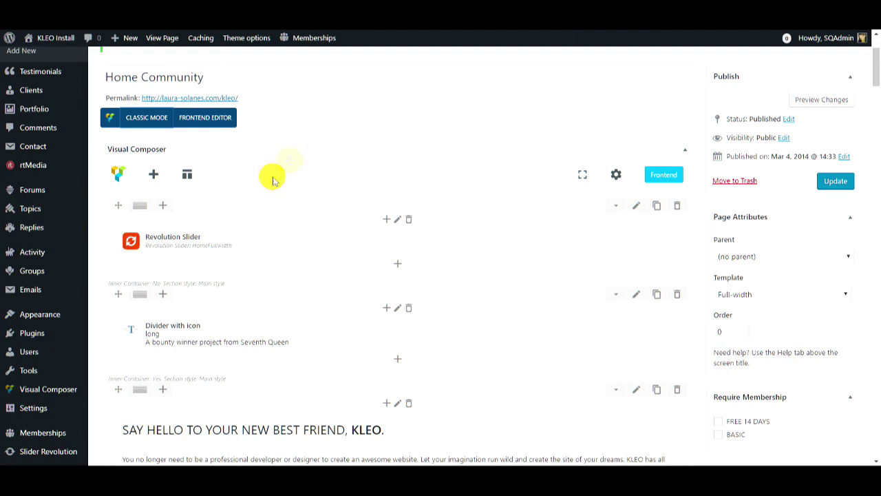
Look over the Home Community page's rows and elements in the backend editor, and compare them with the live home page.
scroll(457, 250, "down", 3)
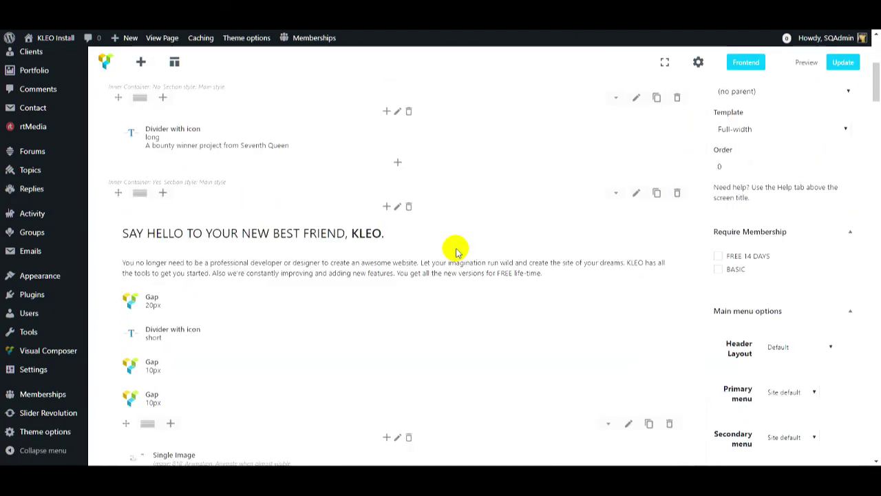
scroll(291, 234, "down", 5)
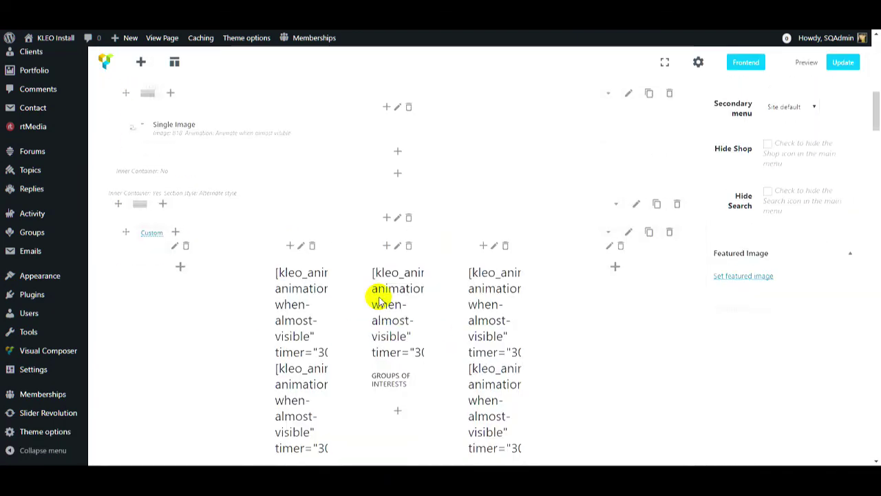
scroll(378, 300, "down", 10)
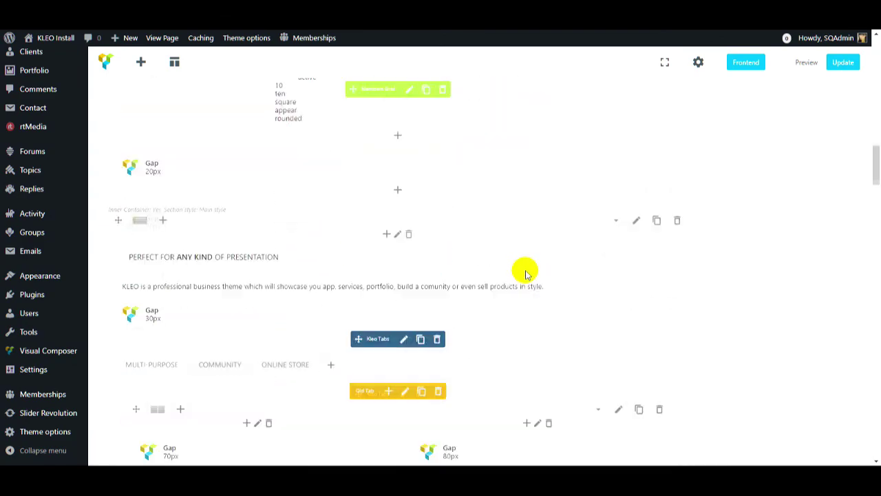
scroll(525, 274, "down", 5)
left_click_drag(877, 187, 878, 60)
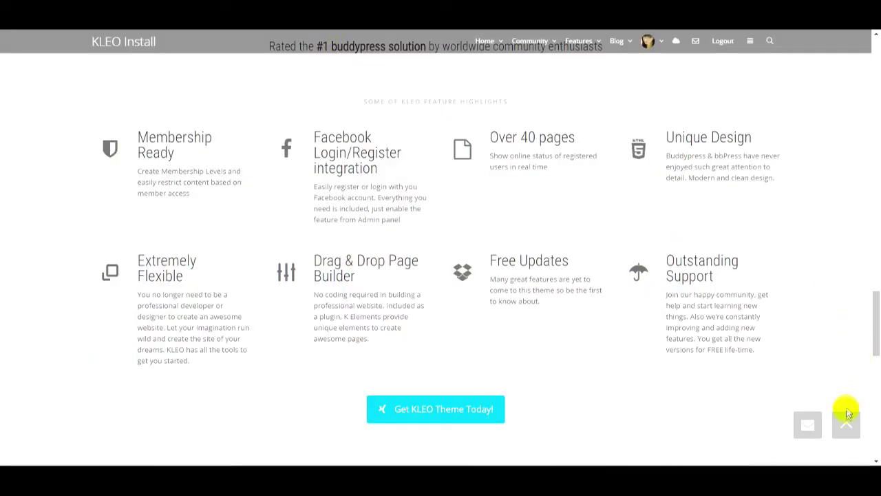
left_click(847, 420)
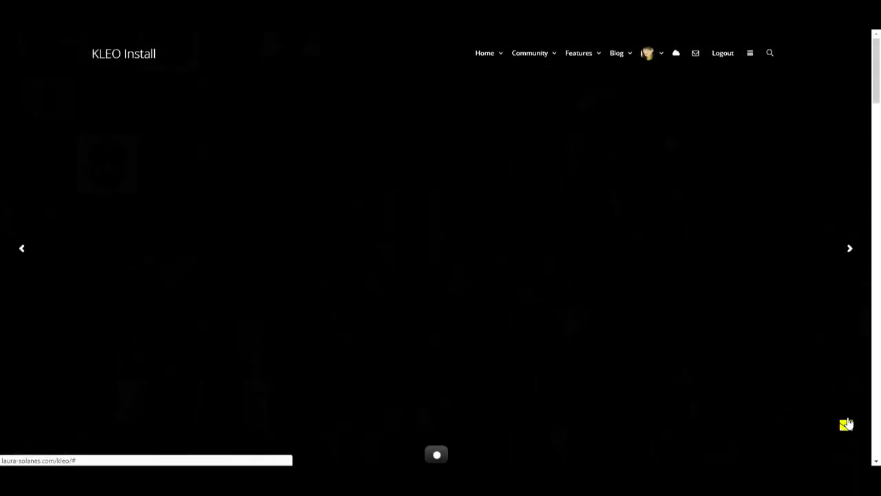